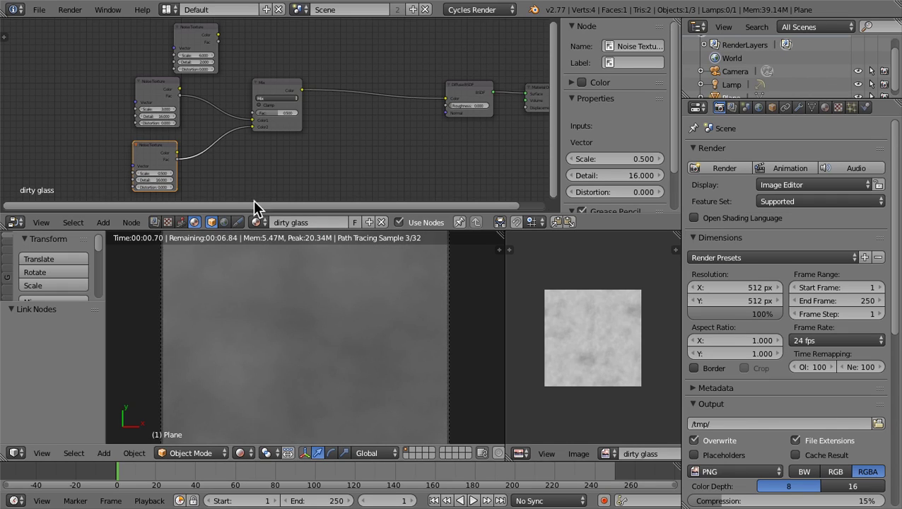
# Step: Set the Mix node's blend mode to Add and move the node closer to the Diffuse BSDF
pyautogui.click(277, 99)
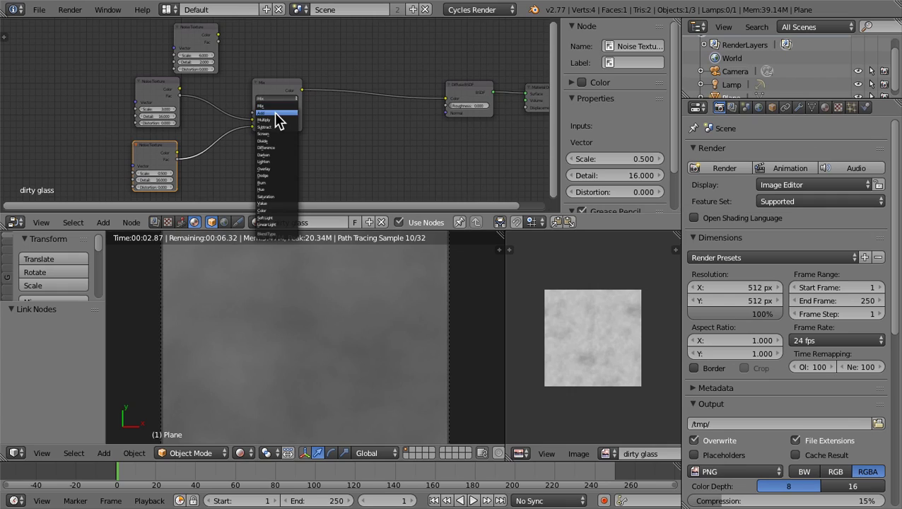
pyautogui.click(277, 110)
pyautogui.moveTo(272, 84); pyautogui.dragTo(270, 109)
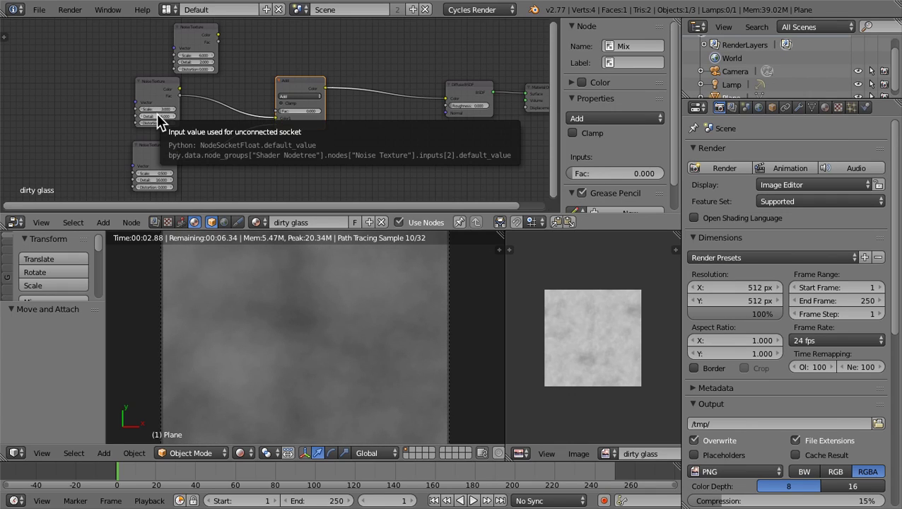
# Step: Try a scale of 1 on the lower Noise Texture node
pyautogui.click(156, 173)
pyautogui.write('1')
pyautogui.press('Return')
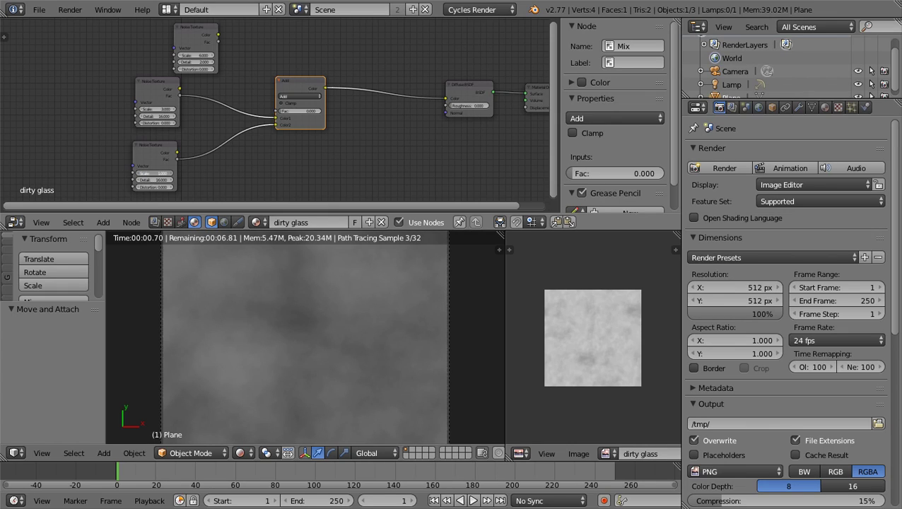
pyautogui.press('Return')
pyautogui.click(156, 173)
pyautogui.press('Return')
# Step: Set the Add node's Fac to 0.5
pyautogui.scroll(1, 160, 160)
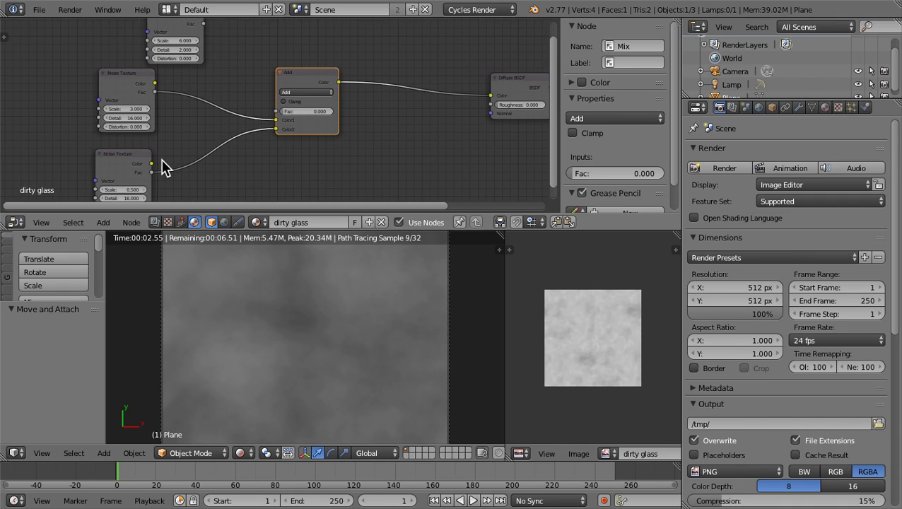
pyautogui.click(298, 112)
pyautogui.write('0.5')
pyautogui.press('Return')
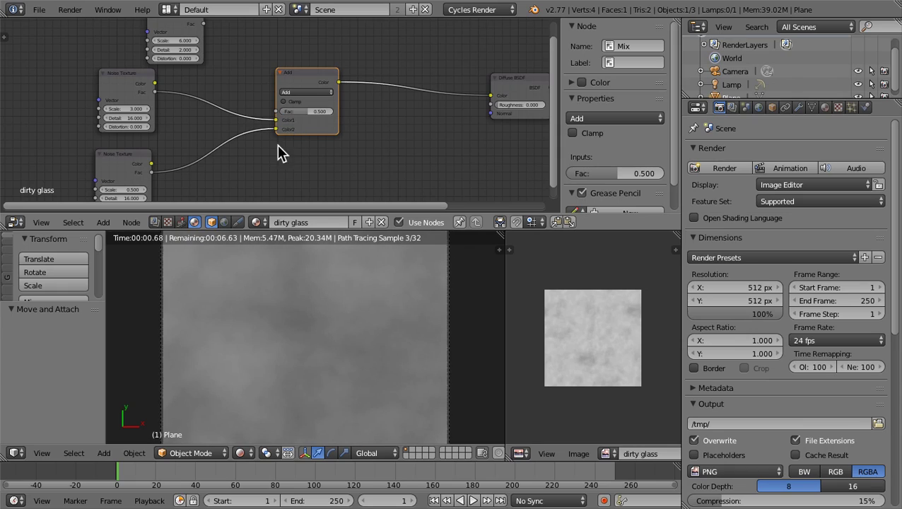
pyautogui.hotkey('shift', 'a')
pyautogui.moveTo(256, 189)
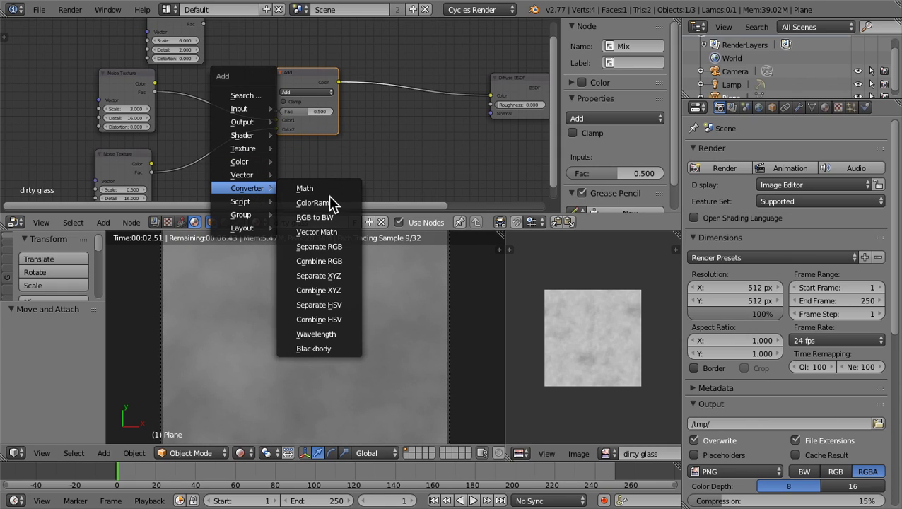
pyautogui.click(331, 211)
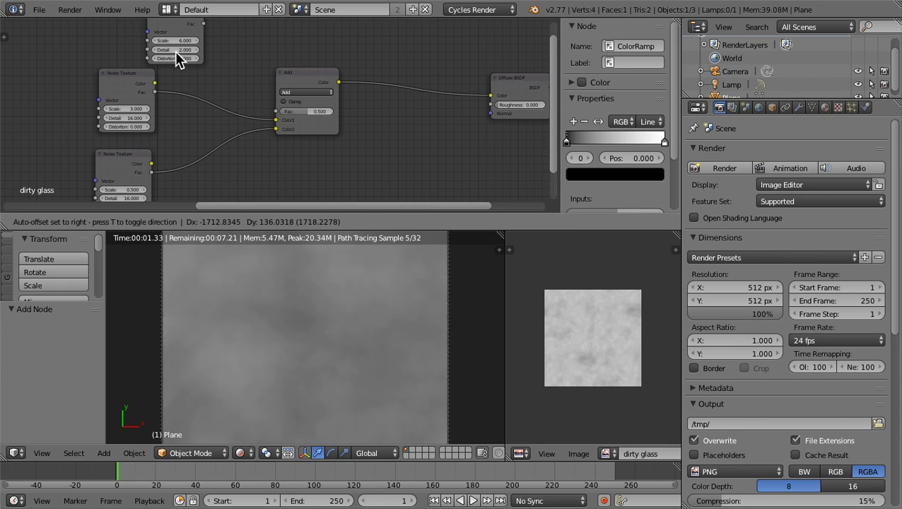
pyautogui.press('Escape')
# Step: Add a ColorRamp node and insert it between the connected upper Noise Texture and the Add node's Color1 input
pyautogui.scroll(-3, 256, 155)
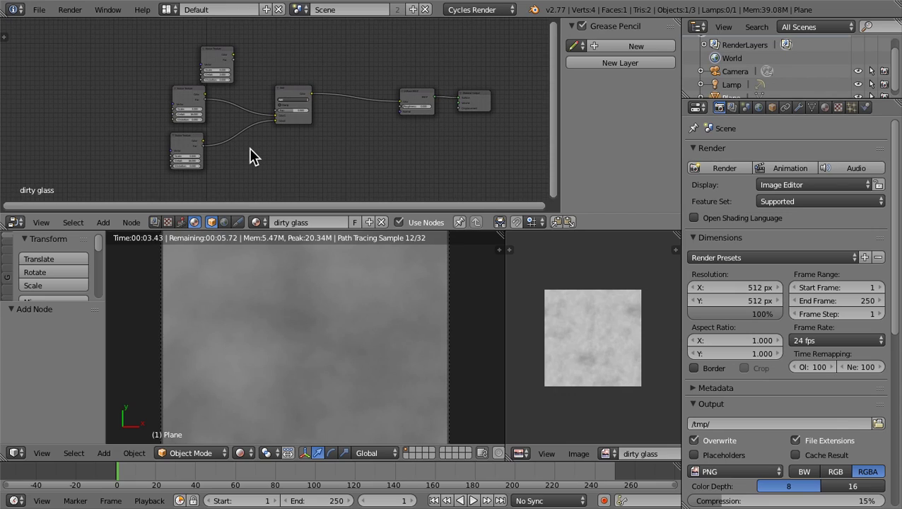
pyautogui.hotkey('shift', 'a')
pyautogui.moveTo(247, 159)
pyautogui.click(309, 168)
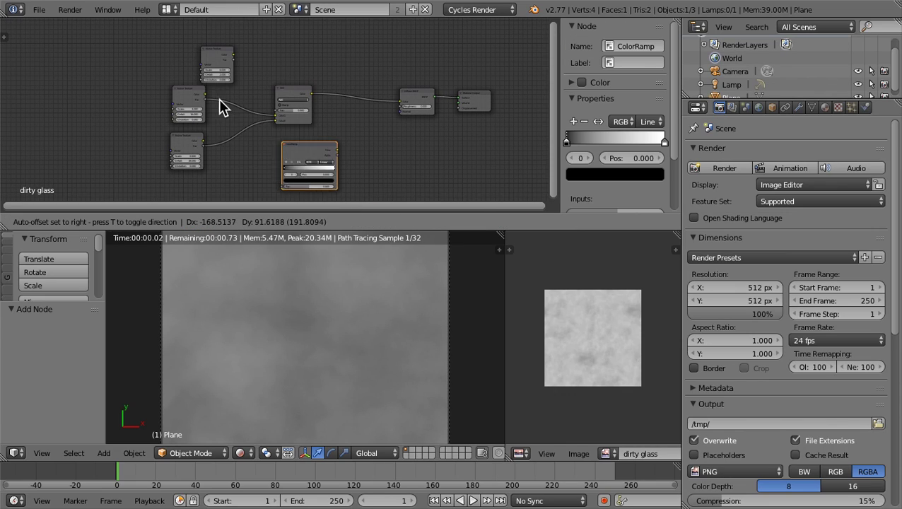
pyautogui.click(256, 134)
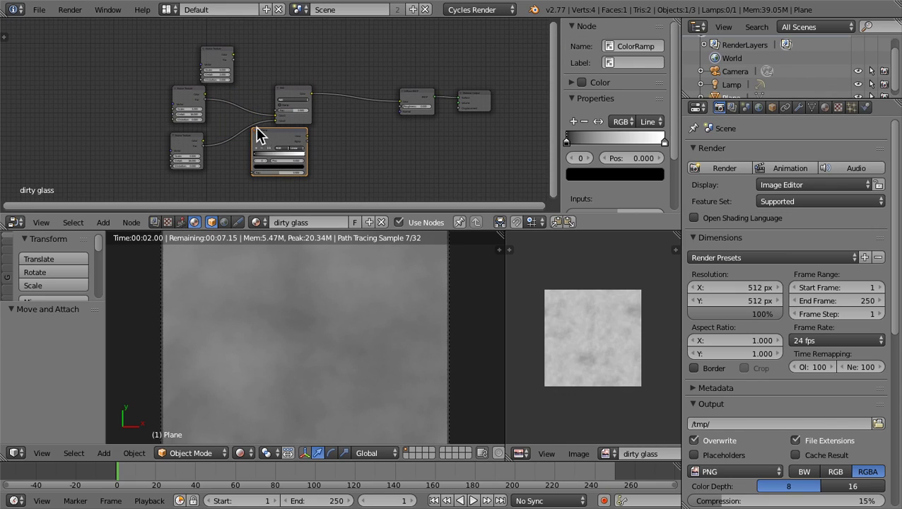
pyautogui.moveTo(258, 134); pyautogui.dragTo(200, 74)
pyautogui.moveTo(200, 73); pyautogui.dragTo(201, 76, button='right')
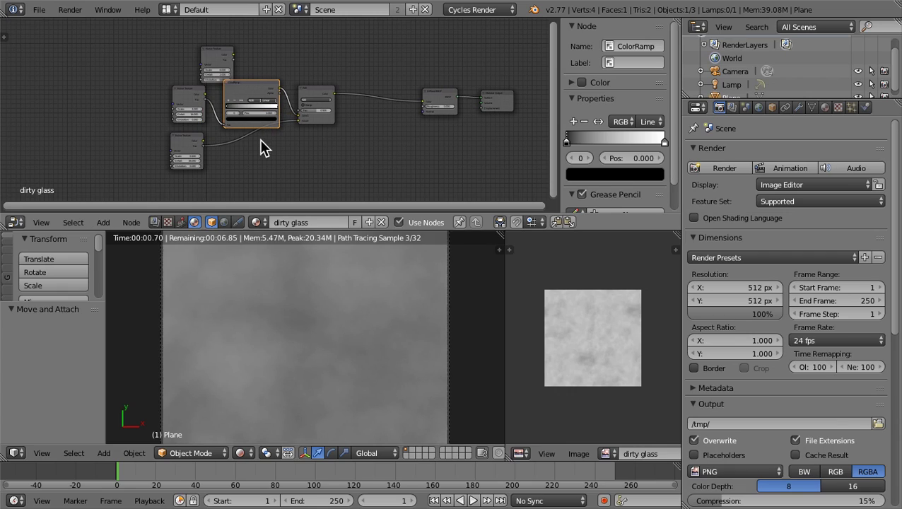
# Step: Switch the viewport to solid shading and space the Noise Texture, ColorRamp and Add nodes farther apart
pyautogui.scroll(2, 275, 128)
pyautogui.scroll(1, 170, 145)
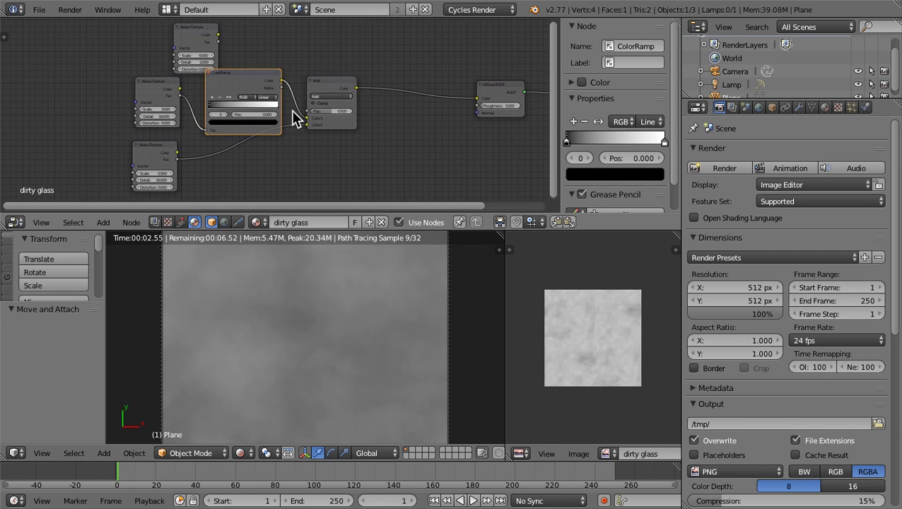
pyautogui.press('z')
pyautogui.click(334, 242)
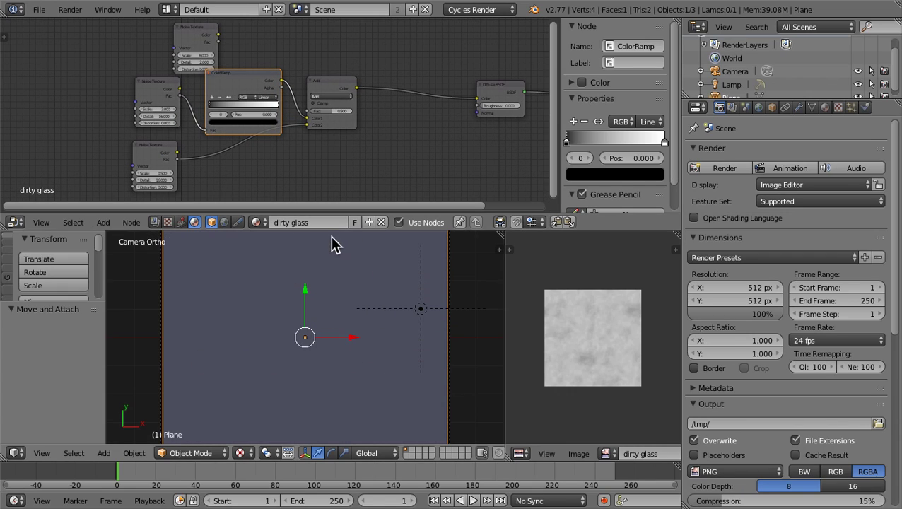
pyautogui.moveTo(337, 81); pyautogui.dragTo(374, 92)
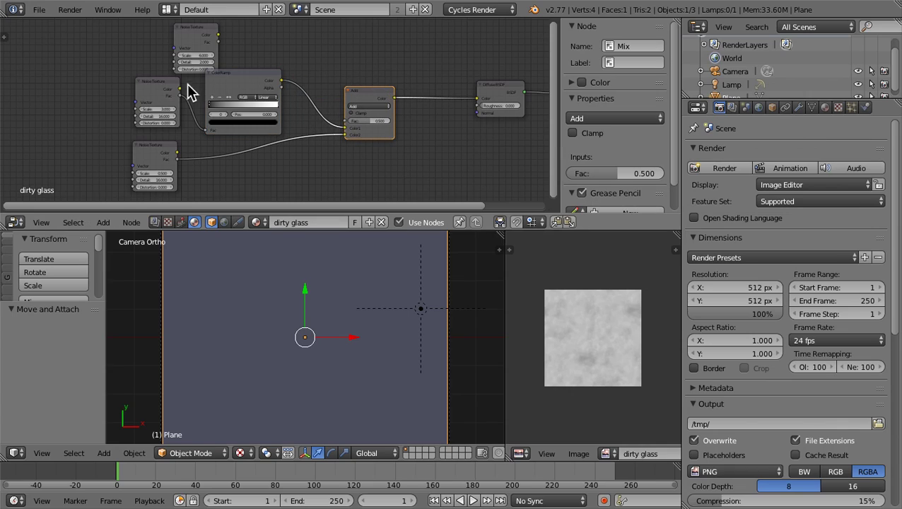
pyautogui.moveTo(203, 34); pyautogui.dragTo(274, 2)
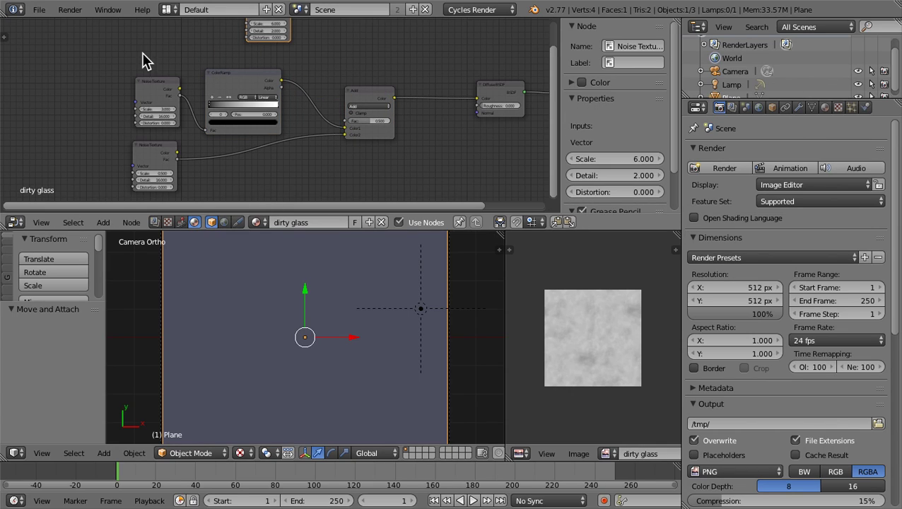
pyautogui.moveTo(147, 90); pyautogui.dragTo(78, 77)
pyautogui.moveTo(242, 81); pyautogui.dragTo(196, 60)
# Step: Move the ColorRamp's black stop to position 0.266 and change its colour to grey
pyautogui.scroll(2, 195, 97)
pyautogui.moveTo(118, 71); pyautogui.dragTo(176, 64)
pyautogui.click(178, 91)
pyautogui.click(211, 119)
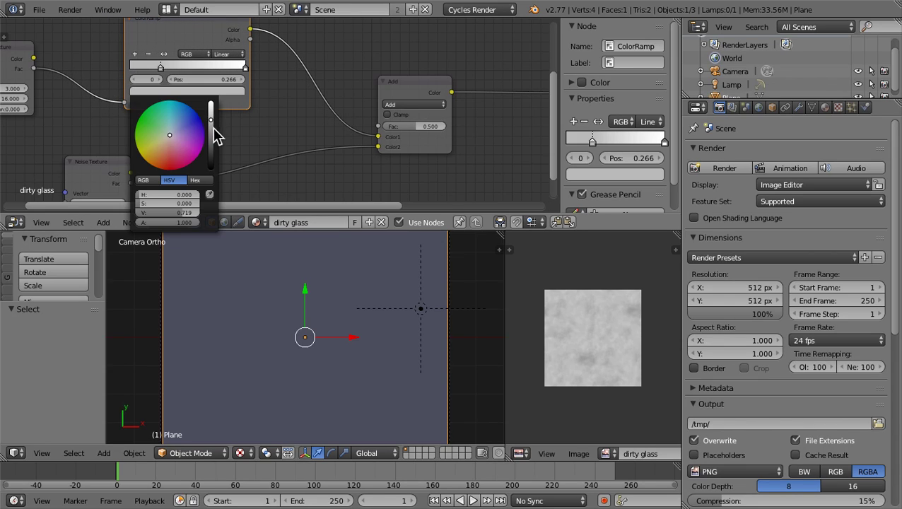
pyautogui.click(211, 138)
# Step: Move the ColorRamp's white stop to position 0.528 and return the viewport to rendered shading
pyautogui.click(244, 69)
pyautogui.moveTo(228, 73); pyautogui.dragTo(190, 68)
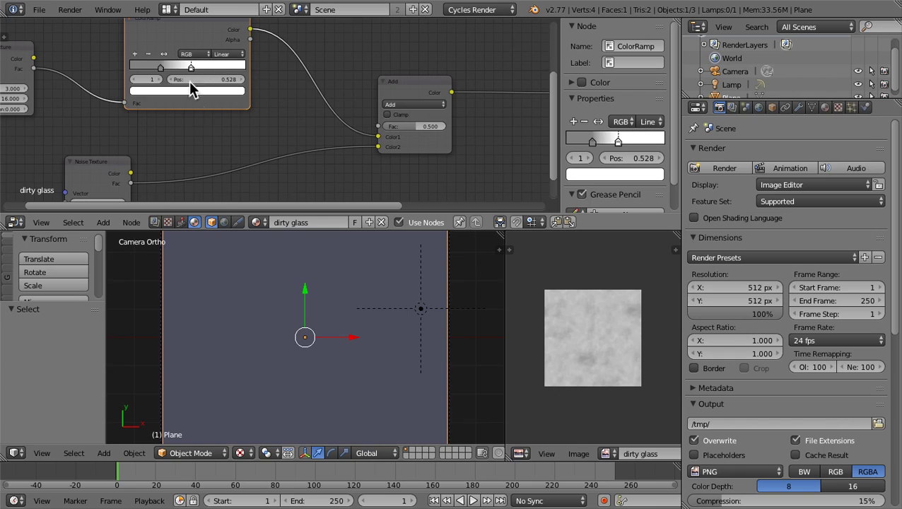
pyautogui.press('z')
pyautogui.click(311, 281)
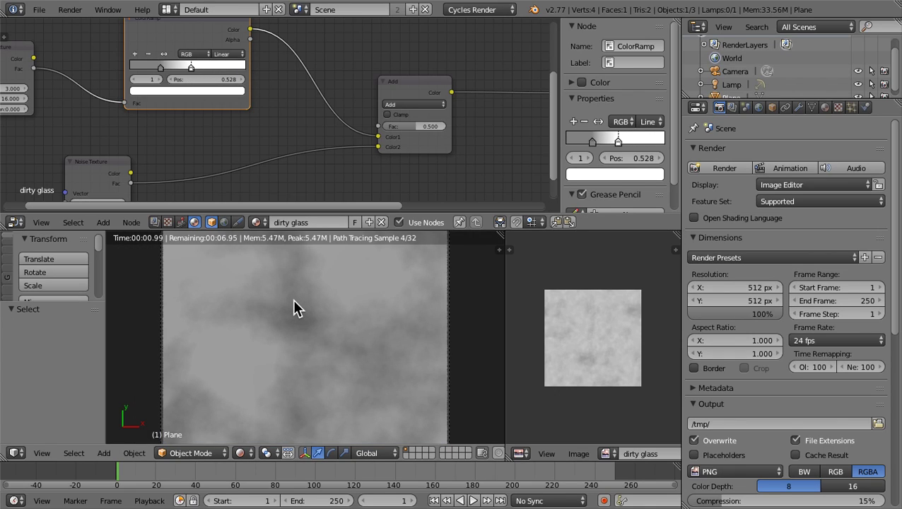
# Step: Change the colour of the ColorRamp's second stop from white to light grey
pyautogui.click(225, 92)
pyautogui.click(211, 135)
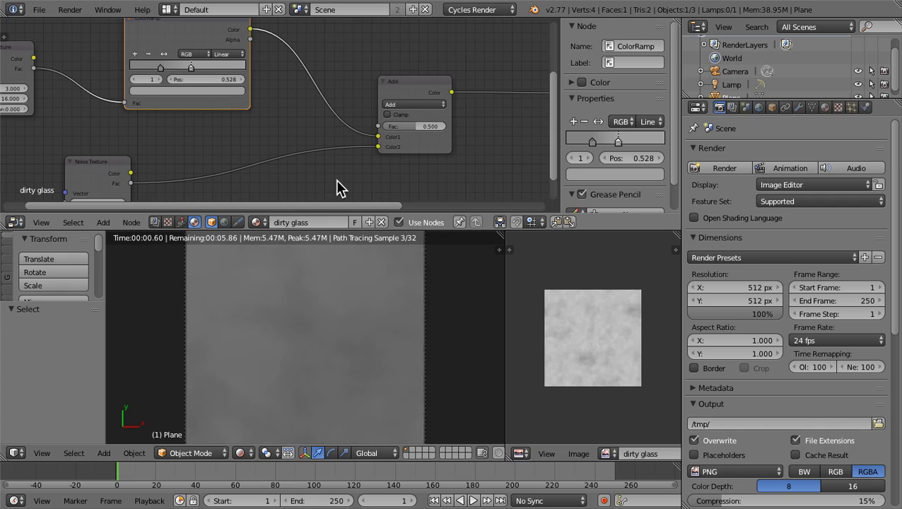
pyautogui.click(230, 92)
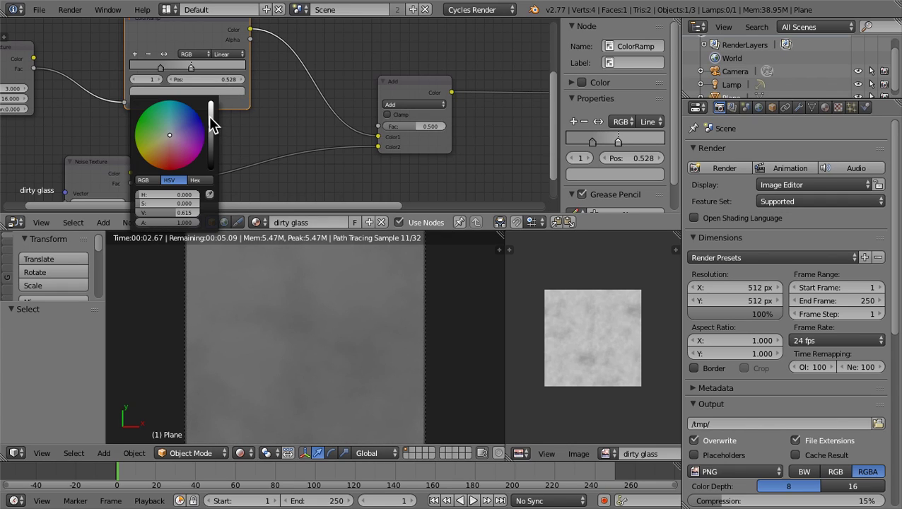
pyautogui.click(210, 118)
# Step: Move the ColorRamp's first stop to position 0.399
pyautogui.moveTo(161, 68); pyautogui.dragTo(177, 72)
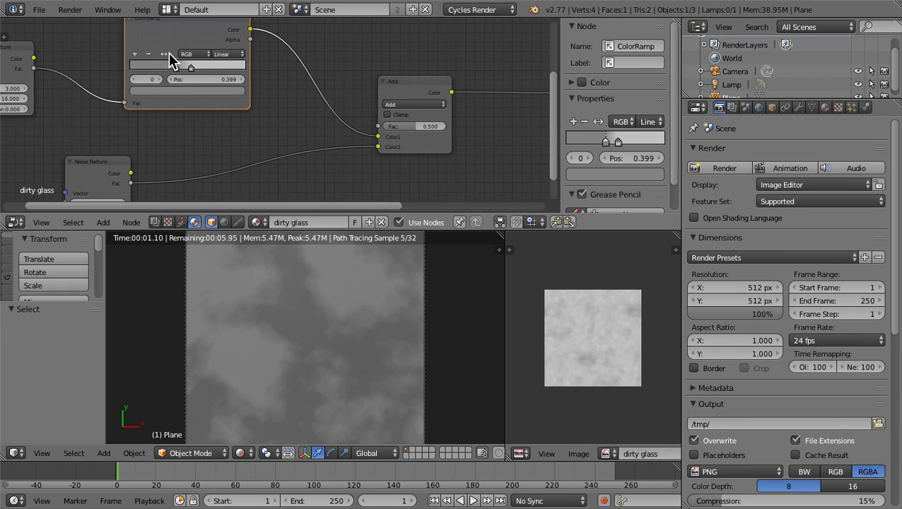
pyautogui.click(167, 53)
pyautogui.click(163, 55)
pyautogui.moveTo(191, 72); pyautogui.dragTo(201, 70)
# Step: Readjust the grey brightness of the ColorRamp's second stop
pyautogui.click(198, 65)
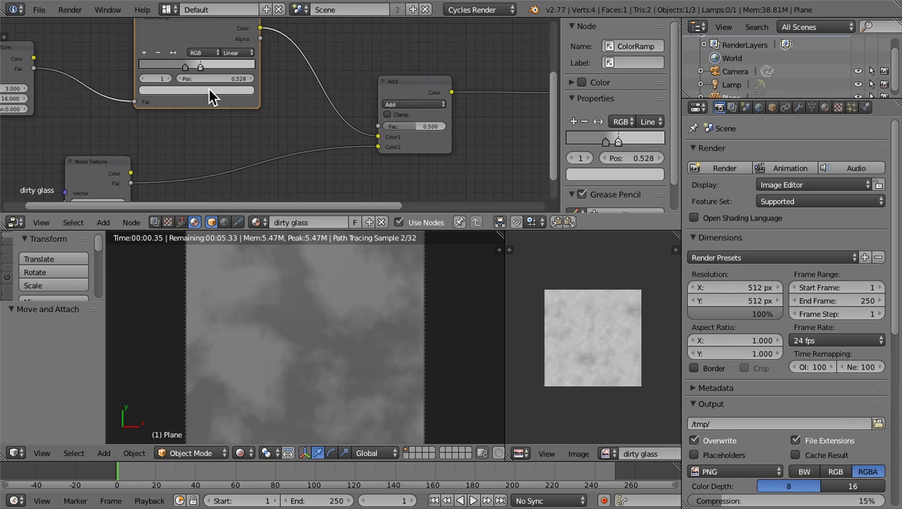
pyautogui.click(211, 92)
pyautogui.moveTo(217, 117); pyautogui.dragTo(220, 134)
# Step: Rearrange the ColorRamp and the two upper Noise Texture nodes, placing the unconnected Noise Texture left of the others
pyautogui.moveTo(315, 169); pyautogui.dragTo(342, 140, button='middle')
pyautogui.scroll(-1, 196, 99)
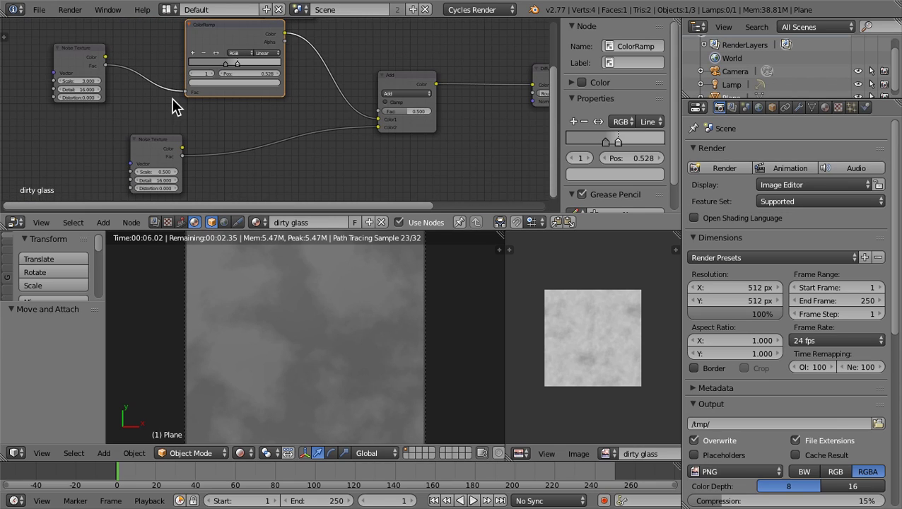
pyautogui.scroll(-1, 95, 67)
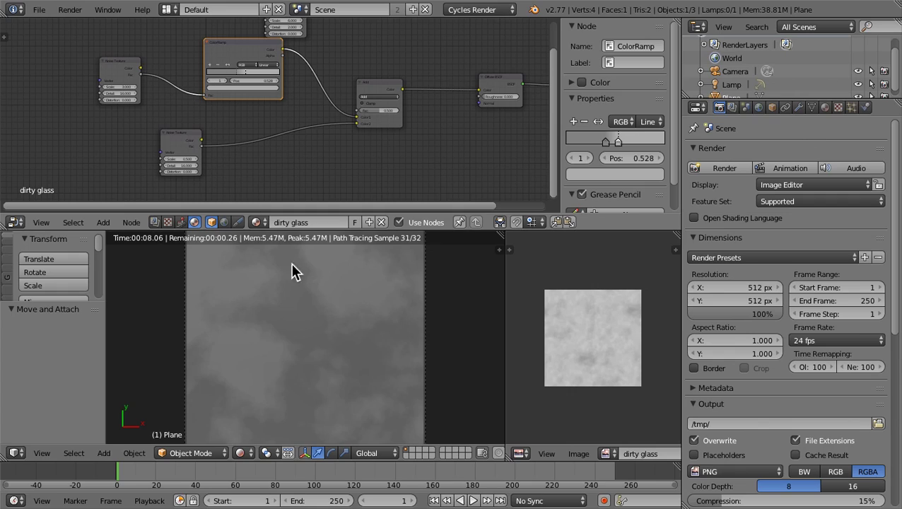
pyautogui.moveTo(230, 48); pyautogui.dragTo(207, 37)
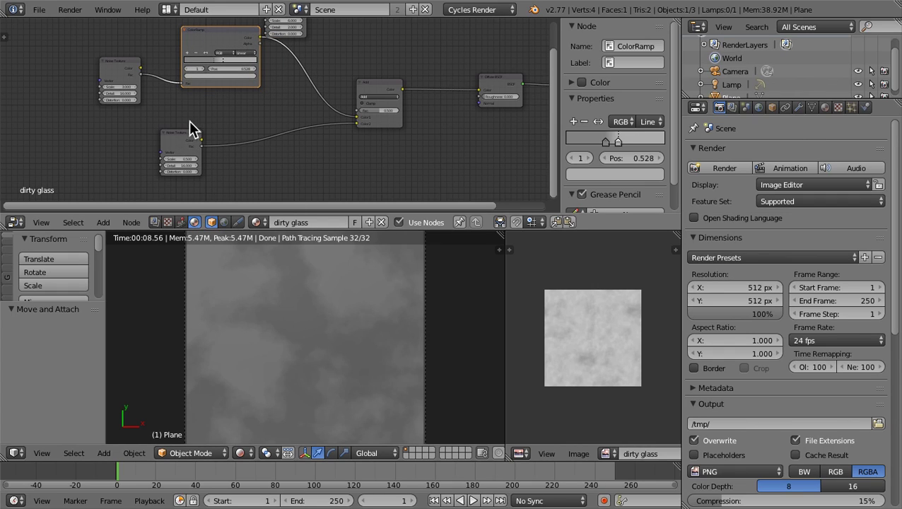
pyautogui.scroll(9, 212, 62)
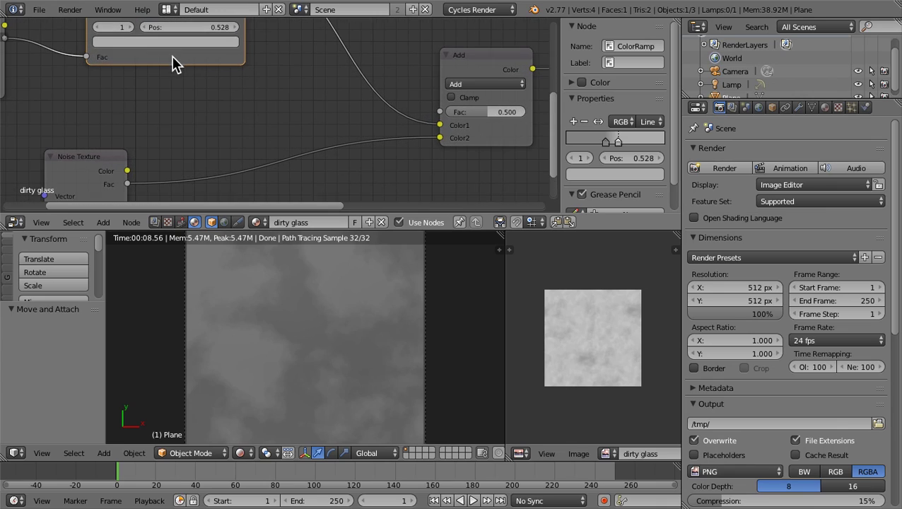
pyautogui.moveTo(180, 95); pyautogui.dragTo(249, 157, button='middle')
pyautogui.scroll(-2, 248, 153)
pyautogui.scroll(-2, 234, 138)
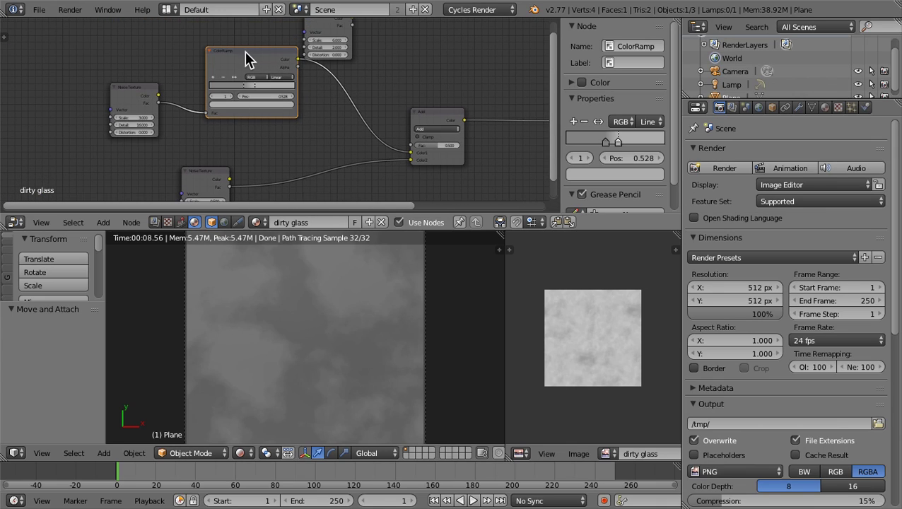
pyautogui.moveTo(245, 52); pyautogui.dragTo(316, 76)
pyautogui.click(121, 90)
pyautogui.moveTo(120, 91); pyautogui.dragTo(226, 98)
pyautogui.click(316, 26)
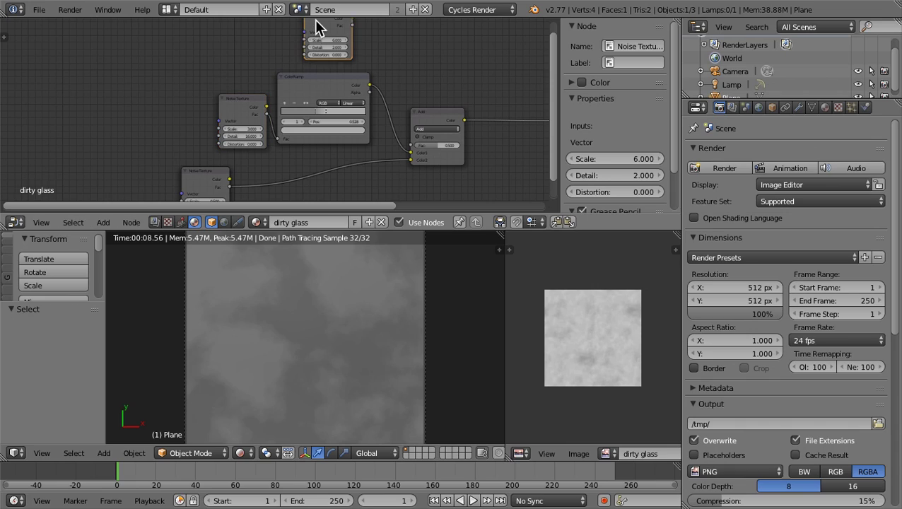
pyautogui.moveTo(316, 27); pyautogui.dragTo(115, 63)
pyautogui.moveTo(302, 74); pyautogui.dragTo(231, 69)
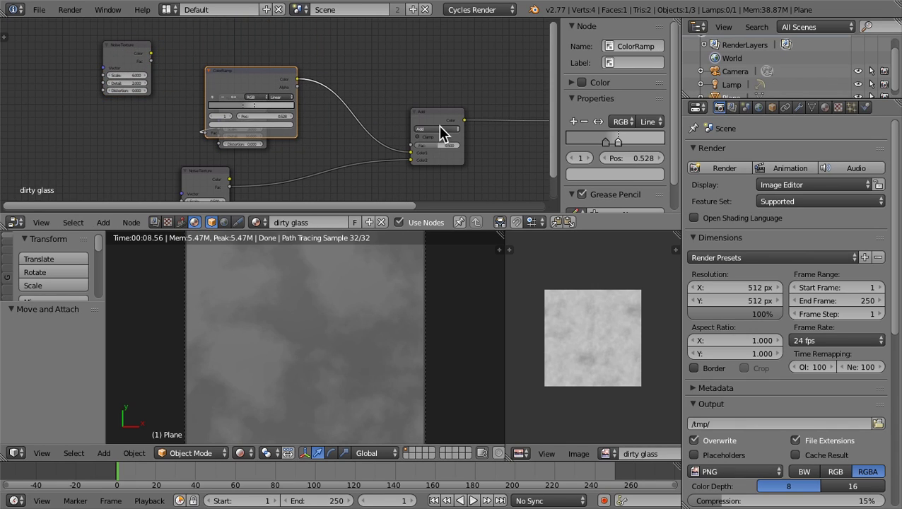
# Step: Duplicate the Add node and connect the copy between the lower Noise Texture and the original Add node's Color2 input
pyautogui.click(433, 119)
pyautogui.hotkey('shift', 'd')
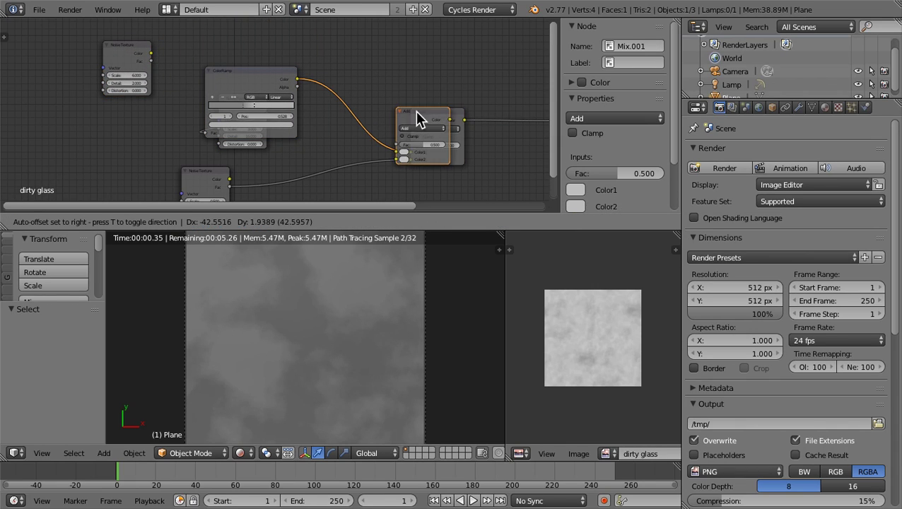
pyautogui.click(401, 120)
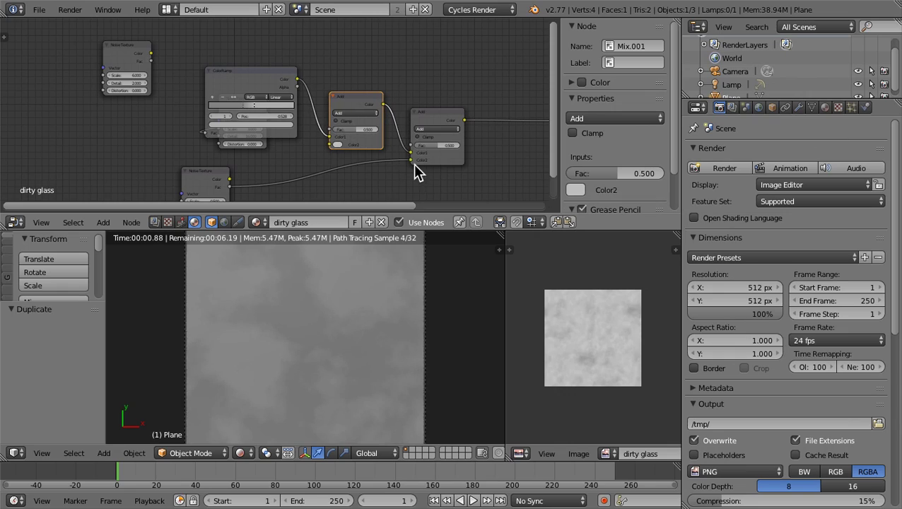
pyautogui.moveTo(412, 161)
pyautogui.mouseDown()
pyautogui.moveTo(342, 154)
pyautogui.moveTo(328, 139)
pyautogui.moveTo(413, 163)
pyautogui.moveTo(409, 147)
pyautogui.mouseUp()
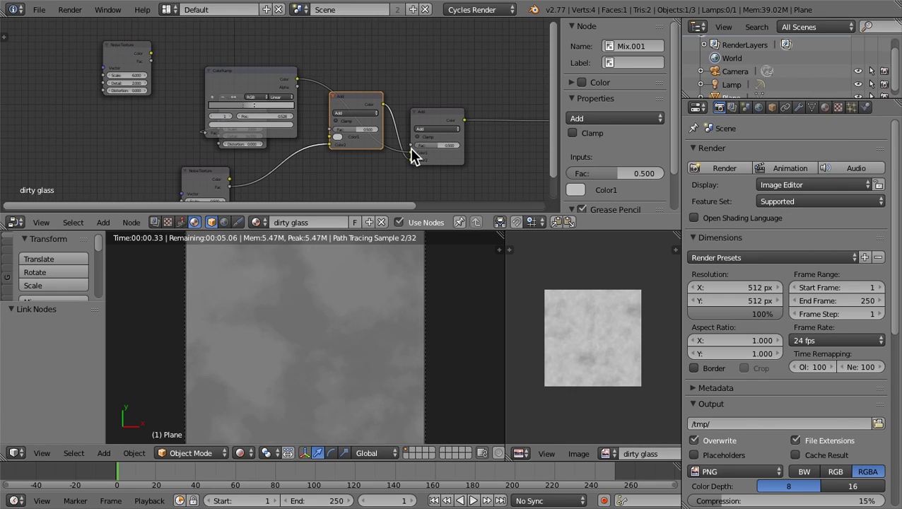
# Step: Spread out the node layout, placing the unconnected Noise Texture between the other two and lowering the duplicated Add node
pyautogui.moveTo(216, 85); pyautogui.dragTo(248, 55)
pyautogui.moveTo(233, 110); pyautogui.dragTo(175, 79)
pyautogui.moveTo(113, 50); pyautogui.dragTo(101, 121)
pyautogui.moveTo(176, 74); pyautogui.dragTo(166, 50)
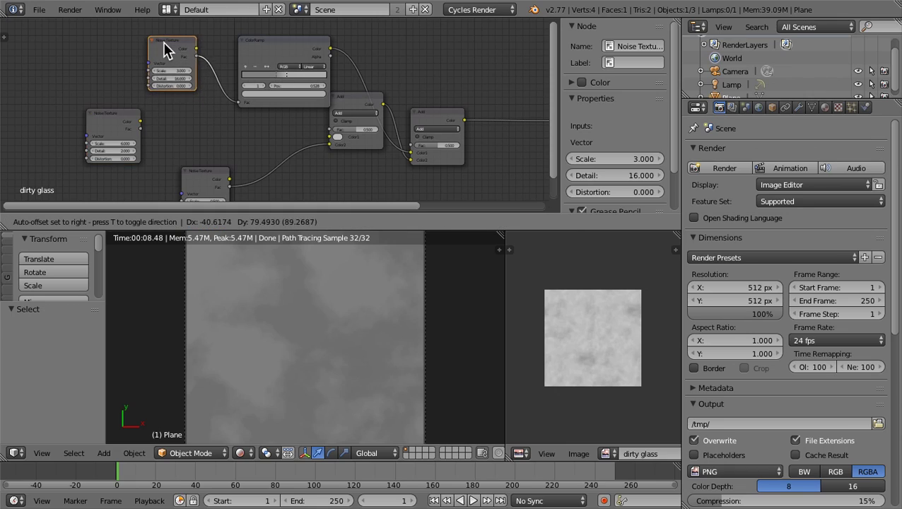
pyautogui.moveTo(282, 60); pyautogui.dragTo(336, 25)
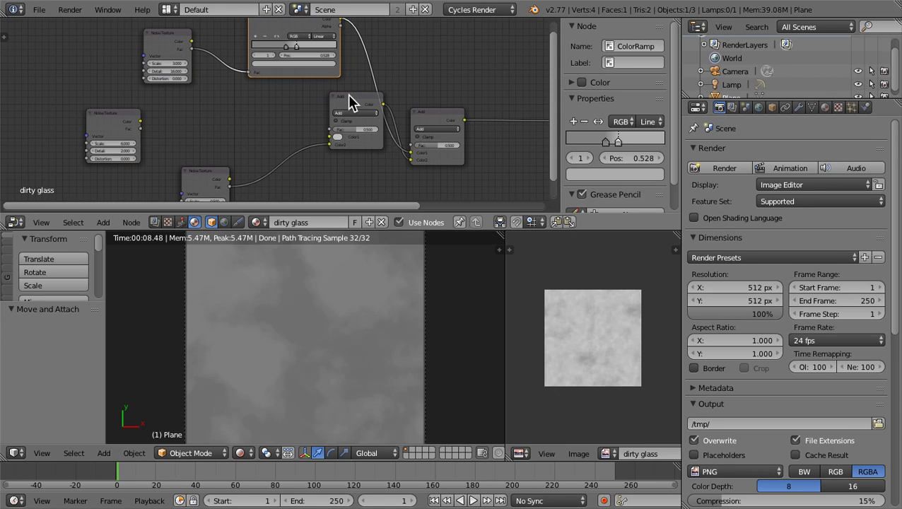
pyautogui.moveTo(349, 101); pyautogui.dragTo(328, 151)
pyautogui.click(281, 32)
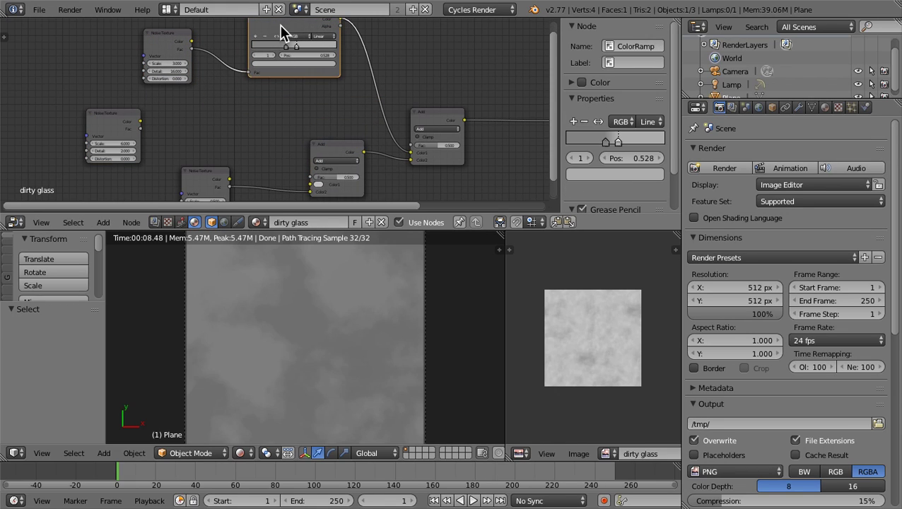
# Step: Collapse the ColorRamp, tidy the lower nodes, and connect the unconnected Noise Texture's Fac output to the duplicated Add node's Color1 input
pyautogui.moveTo(281, 32); pyautogui.dragTo(283, 55)
pyautogui.click(254, 34)
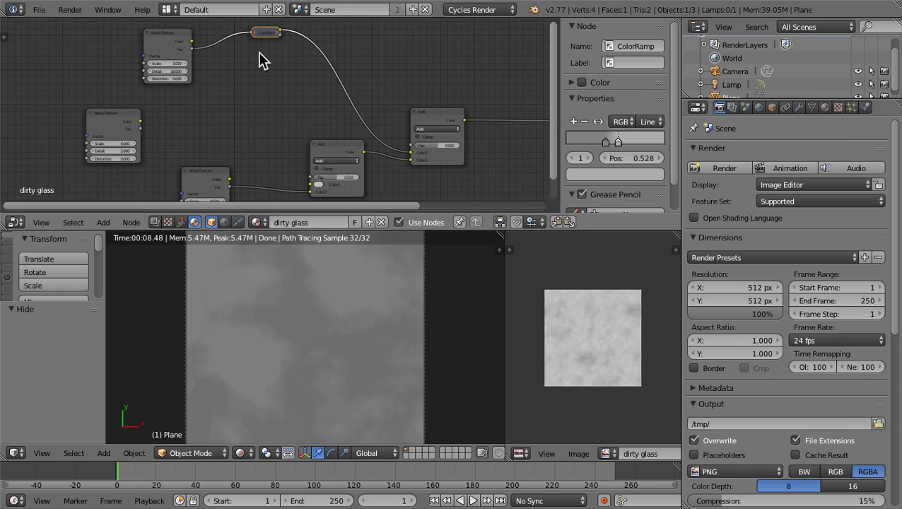
pyautogui.click(314, 146)
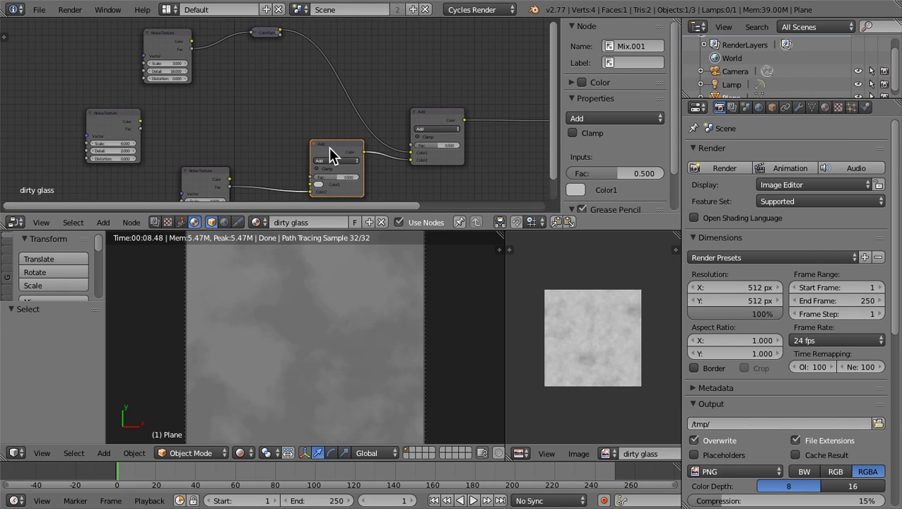
pyautogui.moveTo(328, 147); pyautogui.dragTo(323, 142)
pyautogui.moveTo(222, 187); pyautogui.dragTo(215, 163)
pyautogui.moveTo(141, 125); pyautogui.dragTo(304, 178)
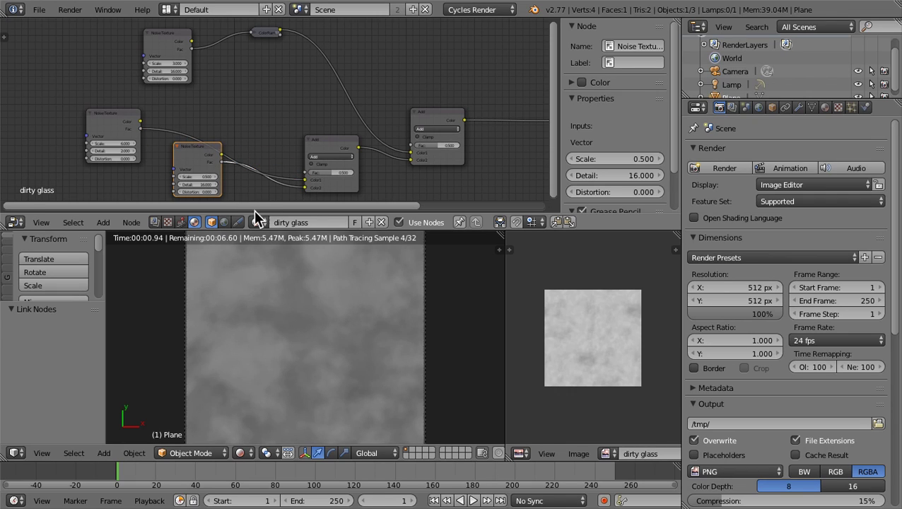
pyautogui.scroll(-2, 258, 161)
pyautogui.moveTo(213, 143); pyautogui.dragTo(217, 155)
# Step: Duplicate the collapsed ColorRamp and insert the copy on the link between the middle Noise Texture and the duplicated Add node
pyautogui.click(268, 49)
pyautogui.hotkey('shift', 'd')
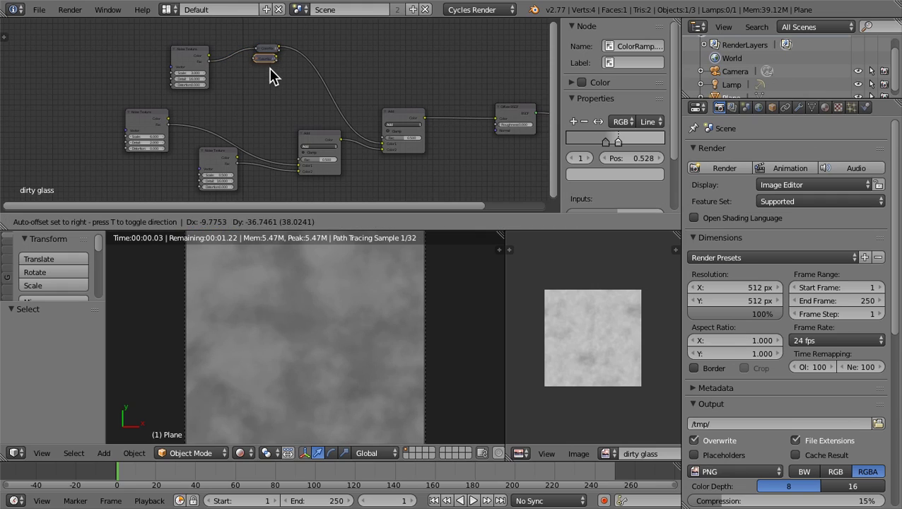
pyautogui.click(235, 132)
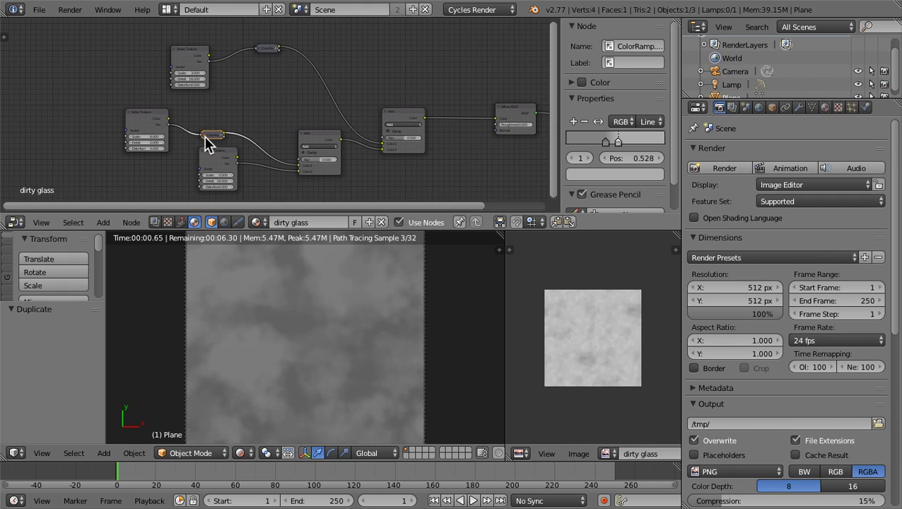
pyautogui.moveTo(210, 139); pyautogui.dragTo(217, 125)
# Step: Expand the upper ColorRamp and color its first stop brown with H 0.109, S 0.804 and V 0.502
pyautogui.click(267, 50)
pyautogui.press('h')
pyautogui.scroll(3, 303, 77)
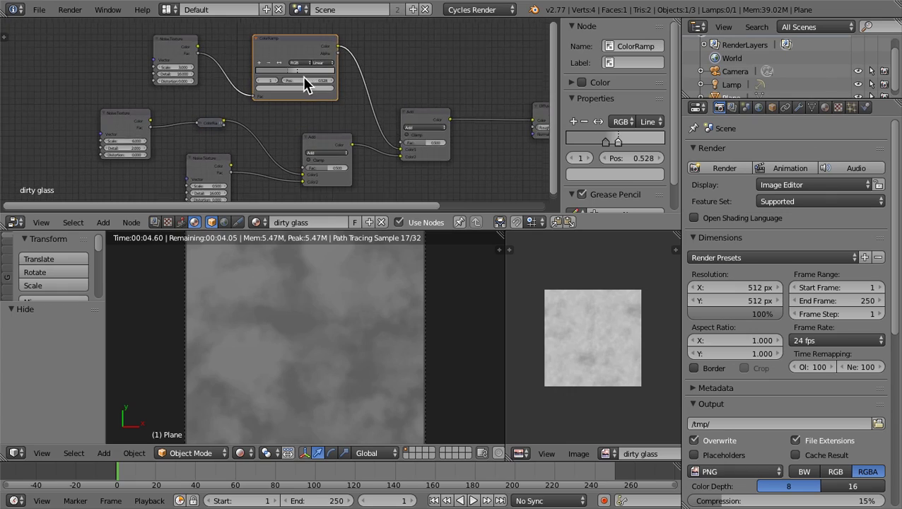
pyautogui.scroll(1, 304, 63)
pyautogui.click(292, 54)
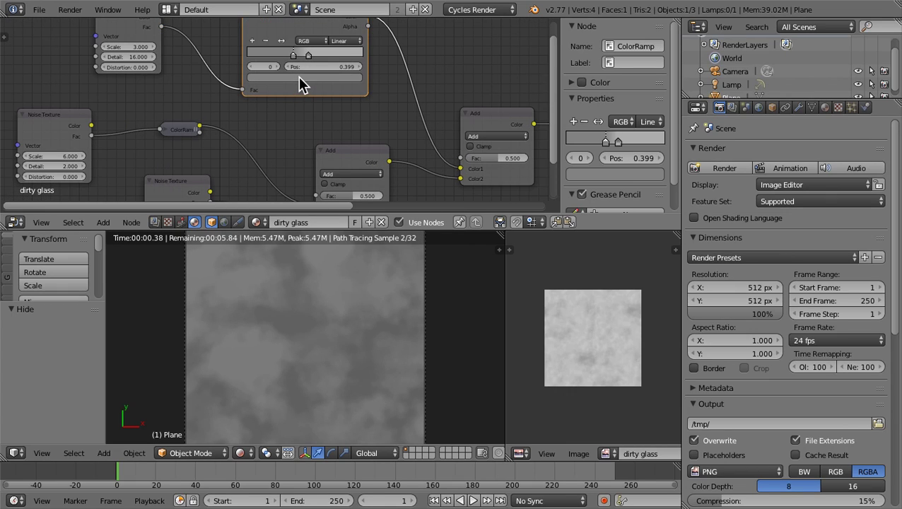
pyautogui.click(298, 77)
pyautogui.click(275, 138)
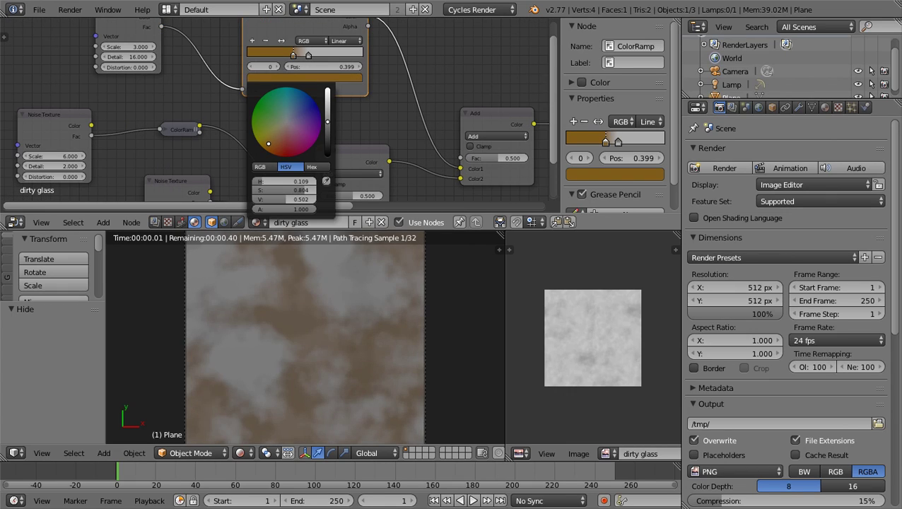
pyautogui.moveTo(274, 138); pyautogui.dragTo(269, 143)
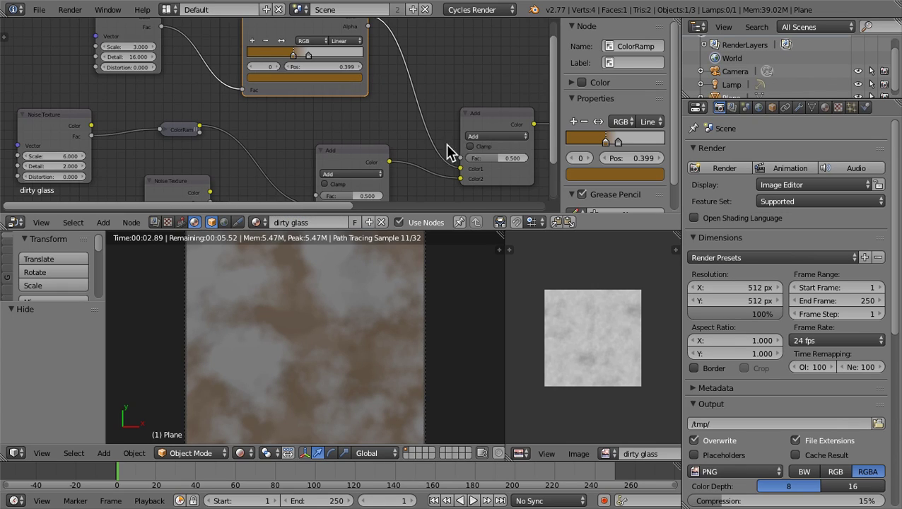
# Step: Change the final Add node's blend type to Burn and set its Fac to 0.175
pyautogui.click(487, 139)
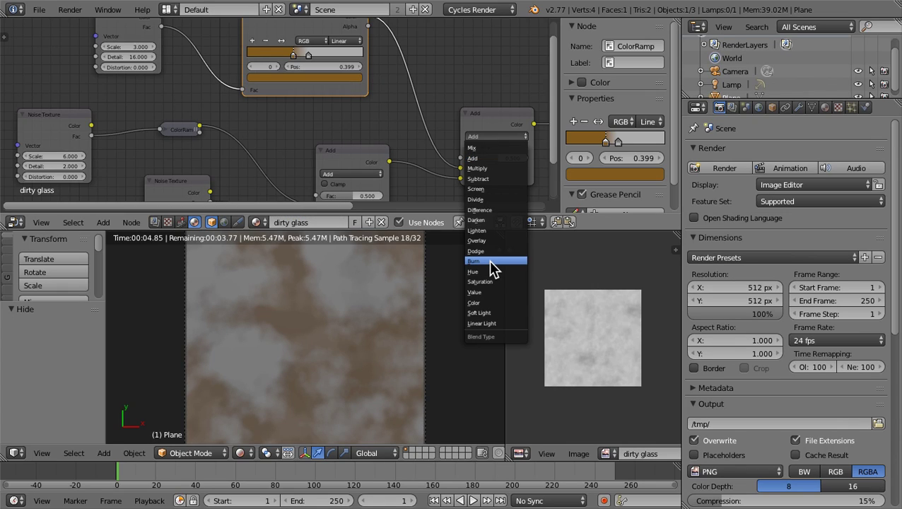
pyautogui.click(490, 261)
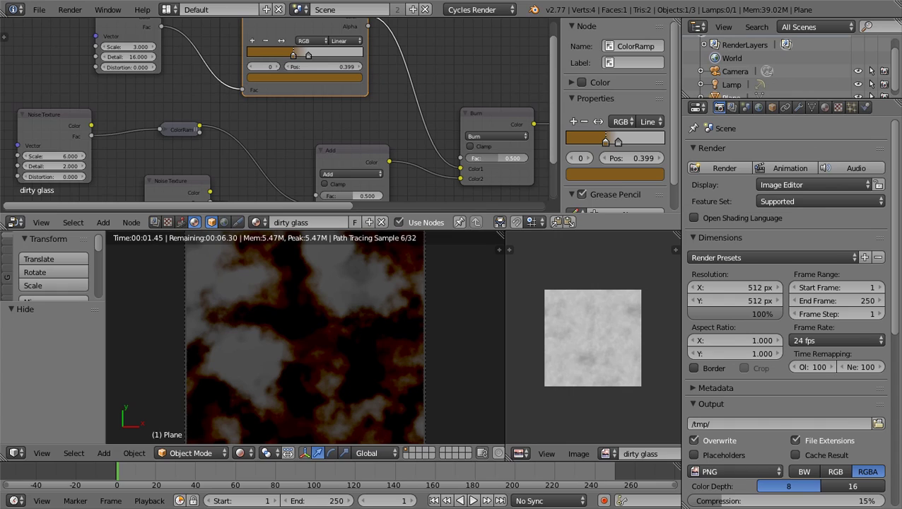
pyautogui.moveTo(499, 158)
pyautogui.mouseDown()
pyautogui.moveTo(466, 158)
pyautogui.moveTo(476, 157)
pyautogui.mouseUp()
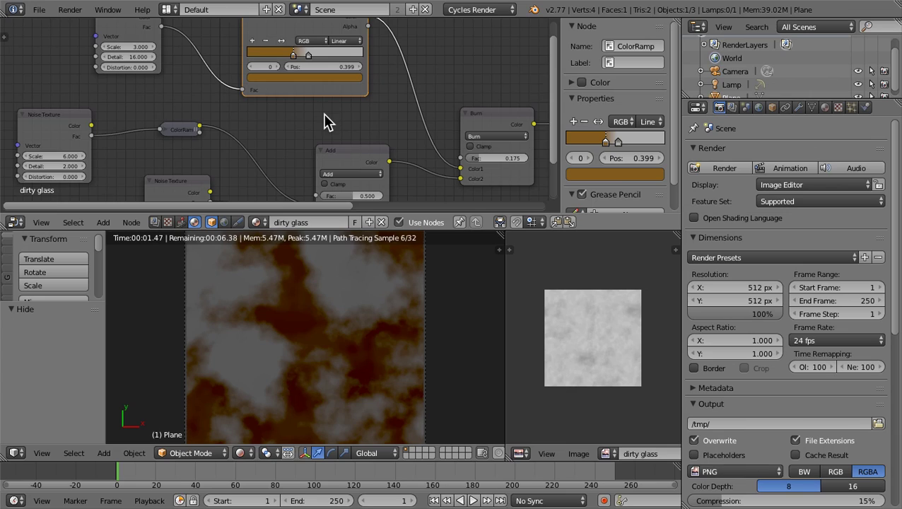
# Step: Try the Ease, Cardinal, Linear, B-Spline and Constant interpolations on the upper ColorRamp to compare the stain edges
pyautogui.moveTo(331, 103); pyautogui.dragTo(356, 74, button='middle')
pyautogui.scroll(-3, 267, 78)
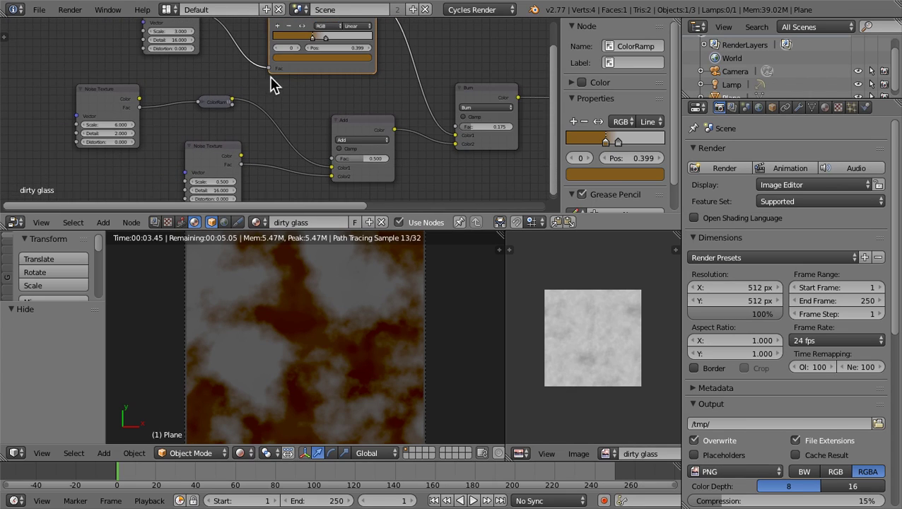
pyautogui.moveTo(263, 47); pyautogui.dragTo(244, 85, button='middle')
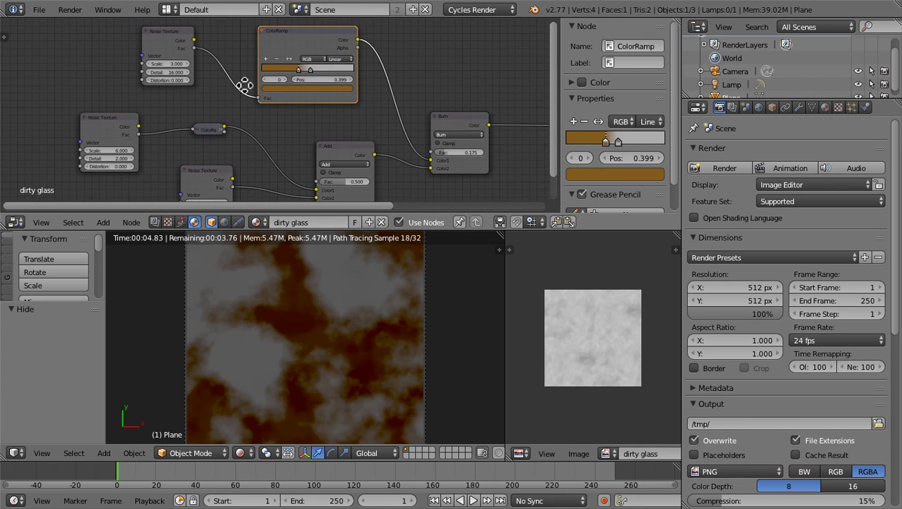
pyautogui.click(334, 57)
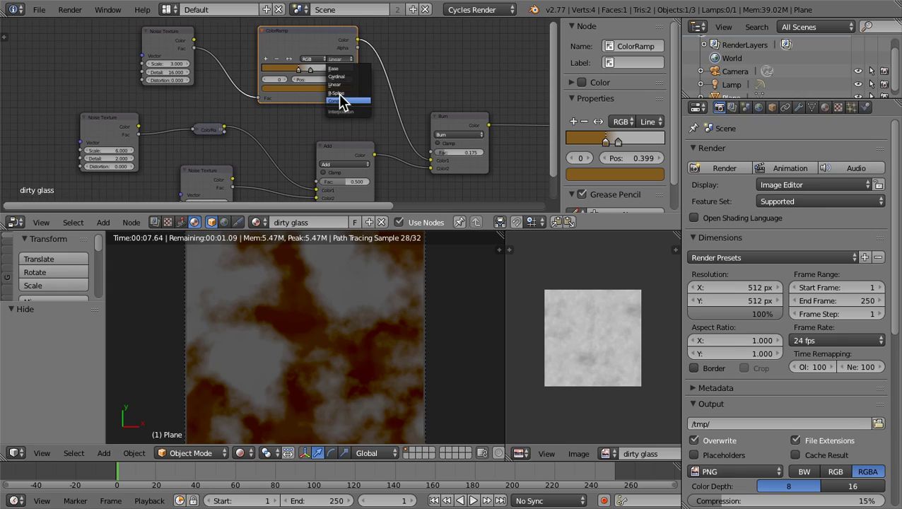
pyautogui.click(337, 67)
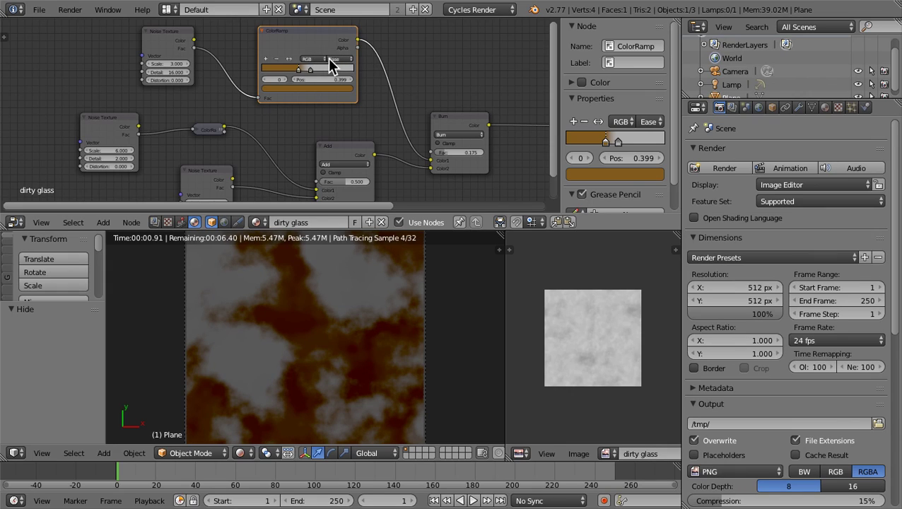
pyautogui.click(337, 61)
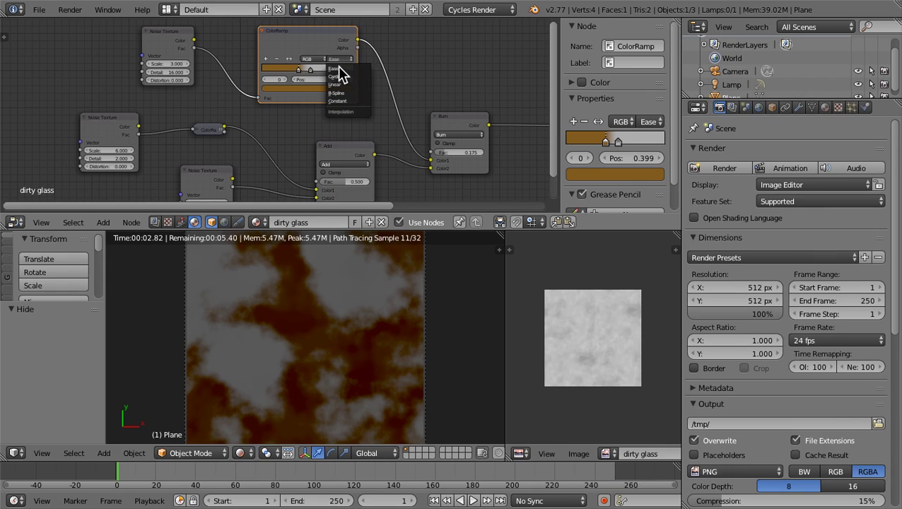
pyautogui.click(341, 74)
pyautogui.click(340, 61)
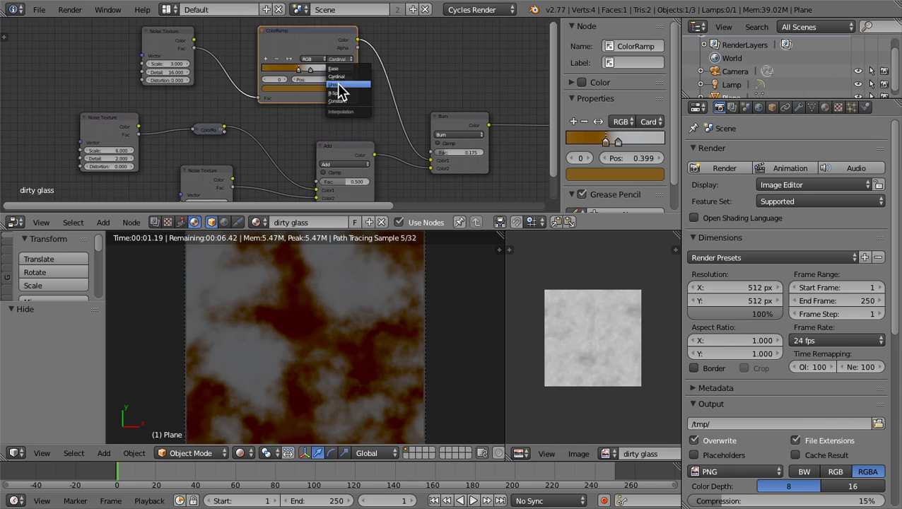
pyautogui.click(340, 84)
pyautogui.click(335, 58)
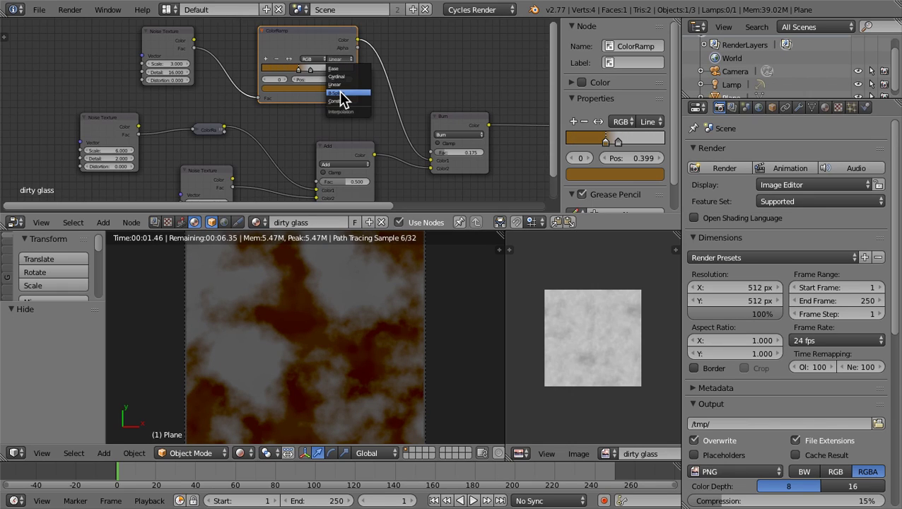
pyautogui.click(339, 93)
pyautogui.click(337, 62)
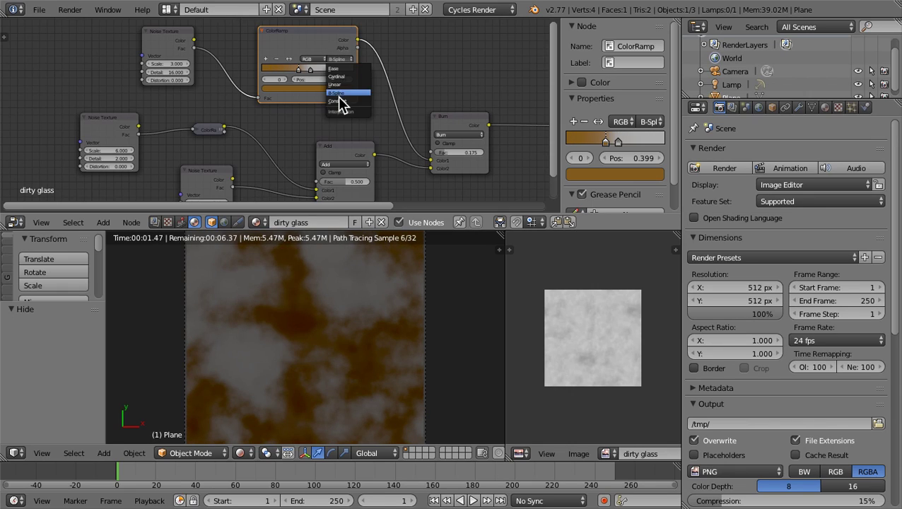
pyautogui.click(342, 100)
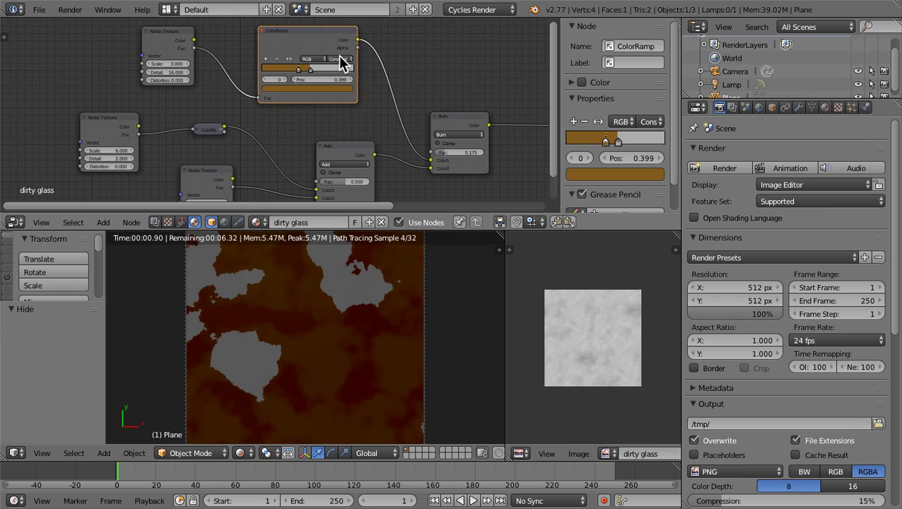
pyautogui.click(340, 62)
pyautogui.click(344, 73)
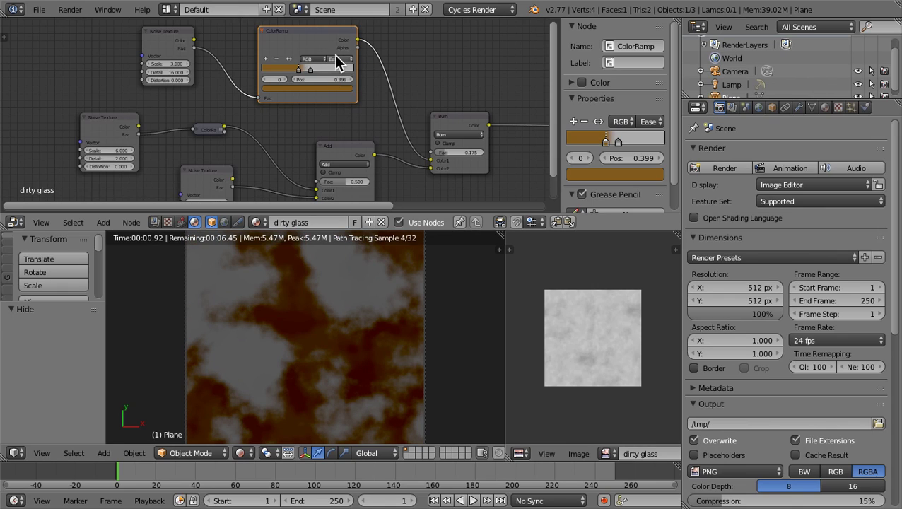
# Step: Set the upper ColorRamp's interpolation to Cardinal and bring its two stops together, placing the first at 0.464
pyautogui.click(335, 58)
pyautogui.click(341, 74)
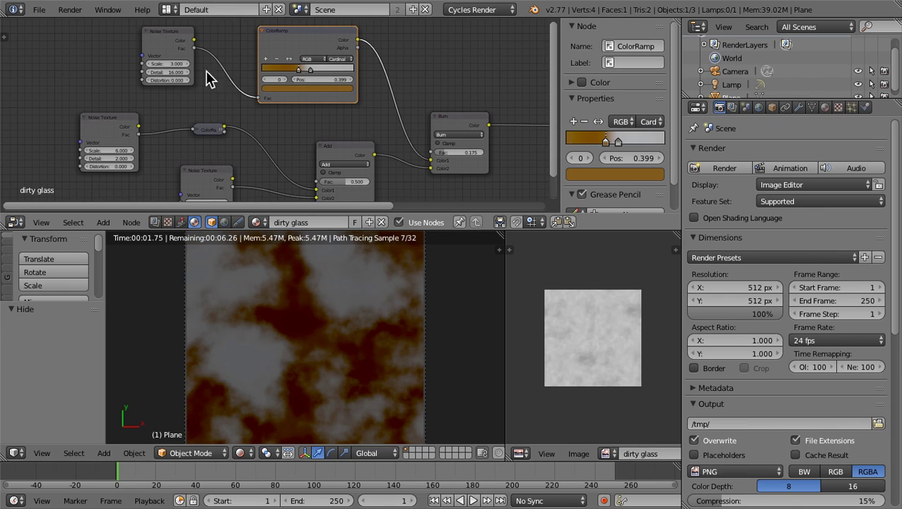
pyautogui.click(309, 69)
pyautogui.moveTo(309, 68); pyautogui.dragTo(298, 70)
pyautogui.moveTo(302, 69); pyautogui.dragTo(301, 73)
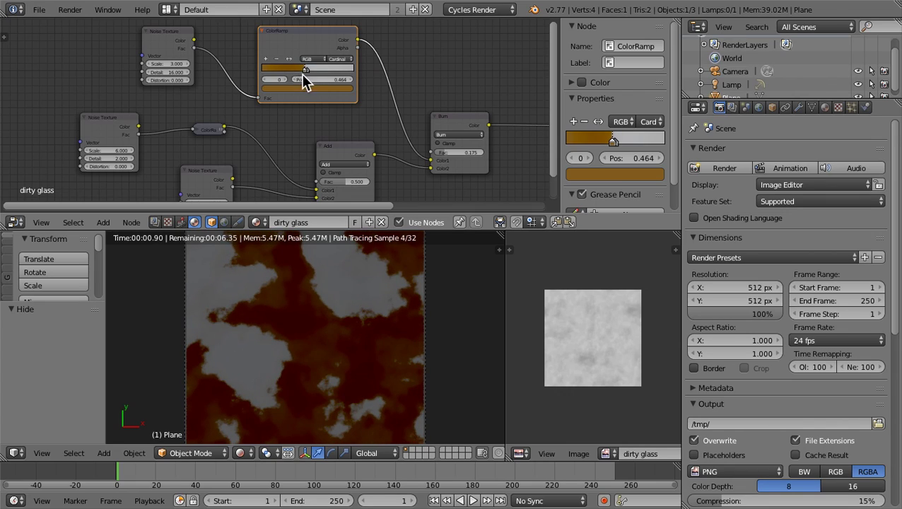
# Step: Try a Scale of 20 on the upper Noise Texture, settling on a Scale of 5
pyautogui.click(169, 72)
pyautogui.click(186, 53)
pyautogui.click(164, 63)
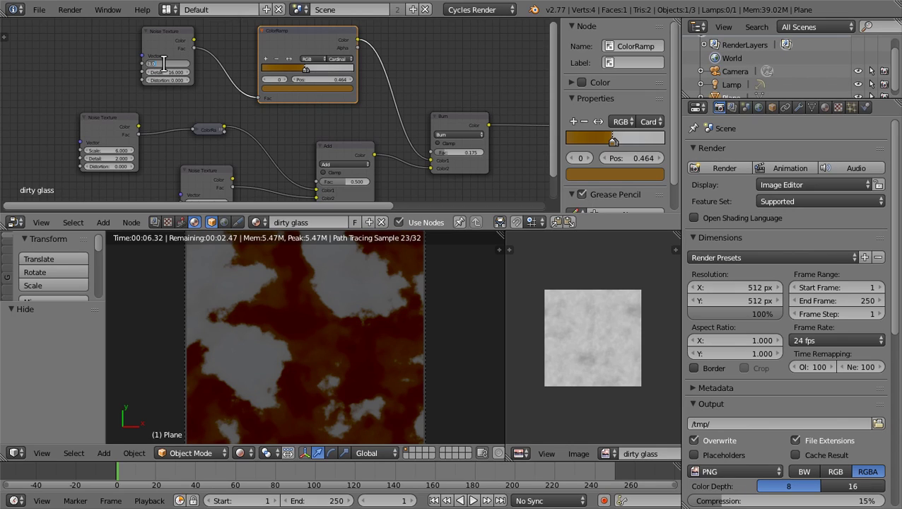
pyautogui.write('20')
pyautogui.press('Return')
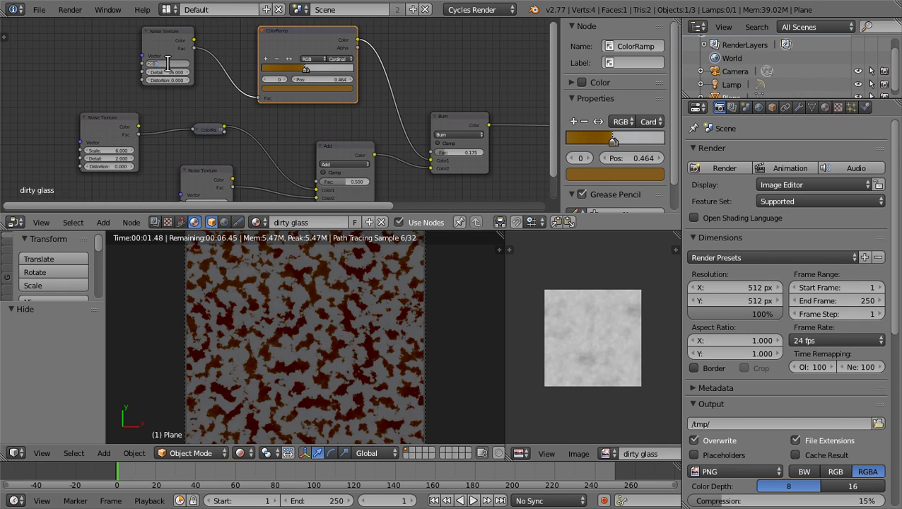
pyautogui.write('5')
pyautogui.press('Return')
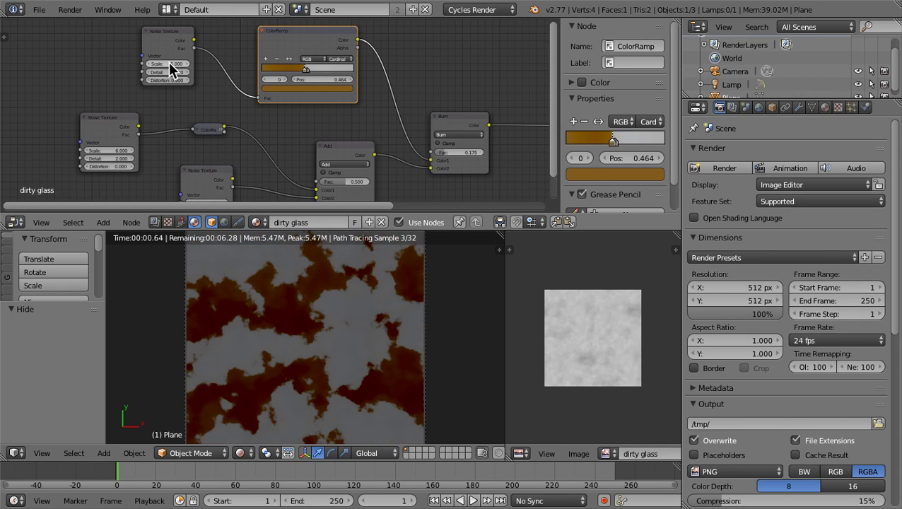
# Step: Expand the duplicated ColorRamp and move its first stop to 0.464 and its second stop to 0.669
pyautogui.scroll(-3, 282, 121)
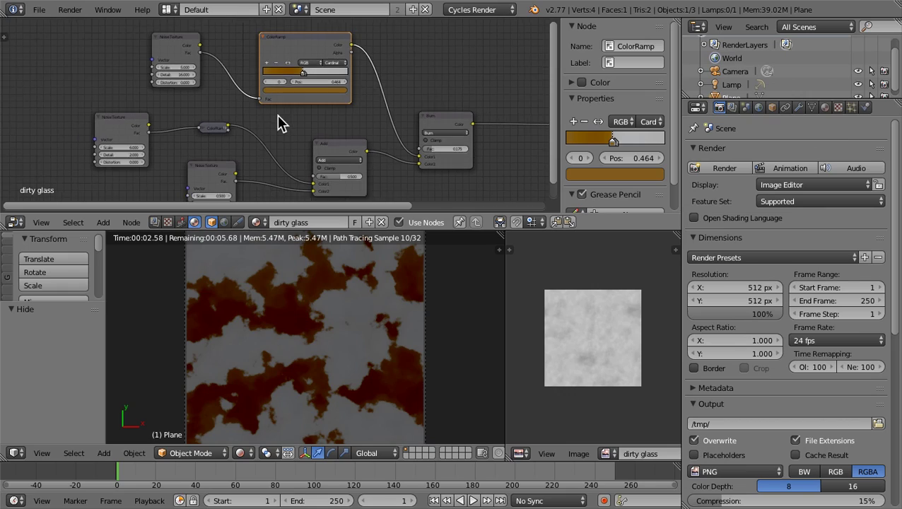
pyautogui.click(213, 125)
pyautogui.moveTo(240, 154); pyautogui.dragTo(260, 157)
pyautogui.scroll(8, 266, 162)
pyautogui.scroll(-1, 259, 167)
pyautogui.moveTo(259, 153); pyautogui.dragTo(265, 101, button='middle')
pyautogui.moveTo(235, 145)
pyautogui.mouseDown()
pyautogui.moveTo(200, 144)
pyautogui.moveTo(237, 145)
pyautogui.moveTo(230, 145)
pyautogui.mouseUp()
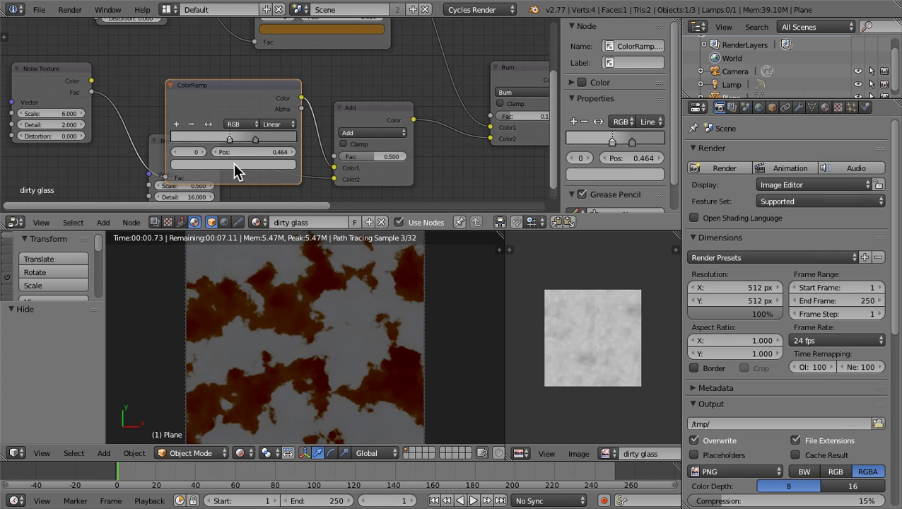
# Step: Brighten the duplicated ColorRamp's first stop to V 0.794 and darken its second stop to near-black grey
pyautogui.click(234, 164)
pyautogui.click(257, 31)
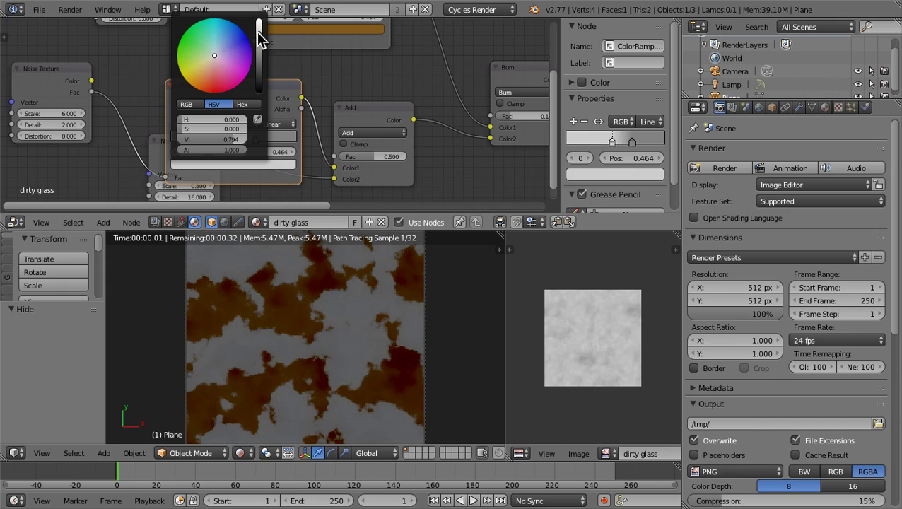
pyautogui.click(254, 142)
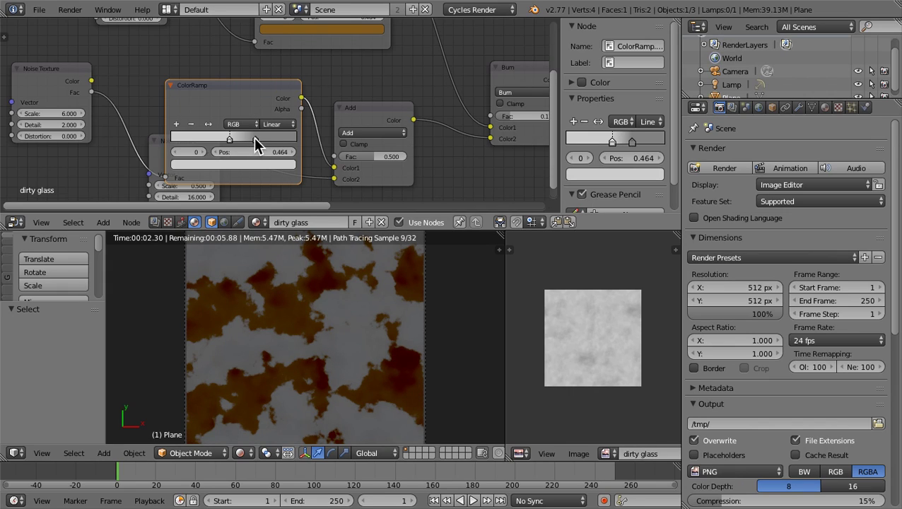
pyautogui.click(254, 137)
pyautogui.click(254, 166)
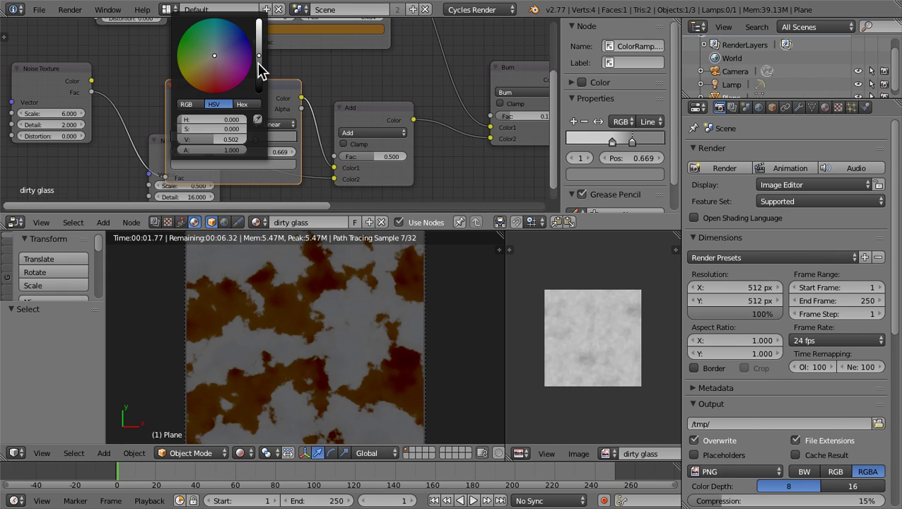
pyautogui.moveTo(258, 62); pyautogui.dragTo(259, 86)
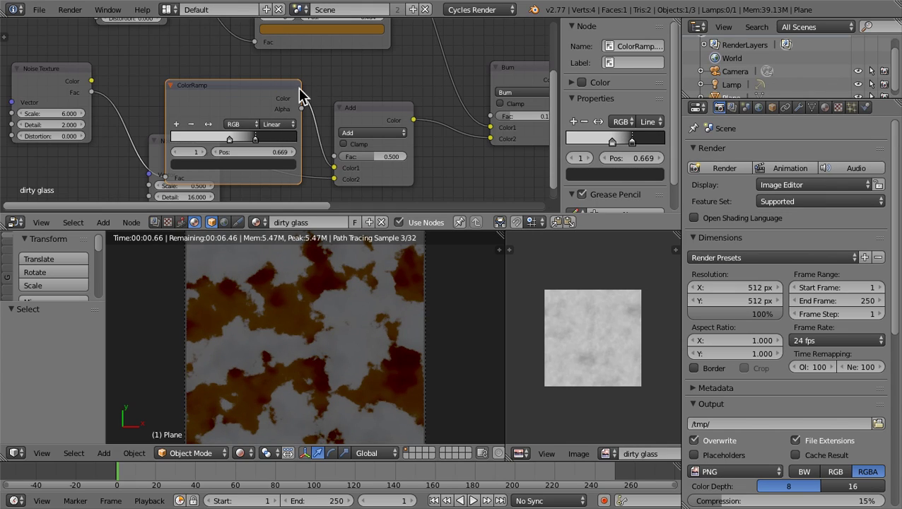
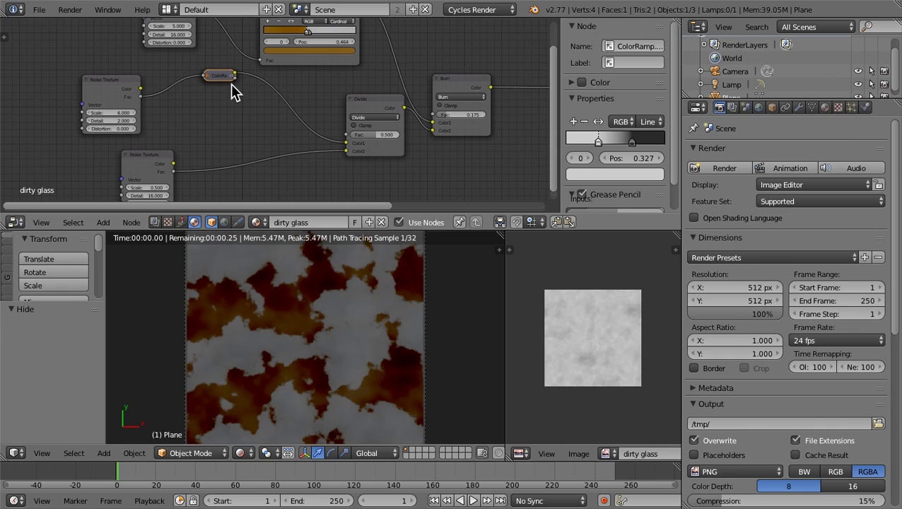
# Step: Insert a duplicate of the collapsed ColorRamp between the lowest Noise Texture and the Divide node, and switch that node to Dodge with Fac 0
pyautogui.hotkey('shift', 'd')
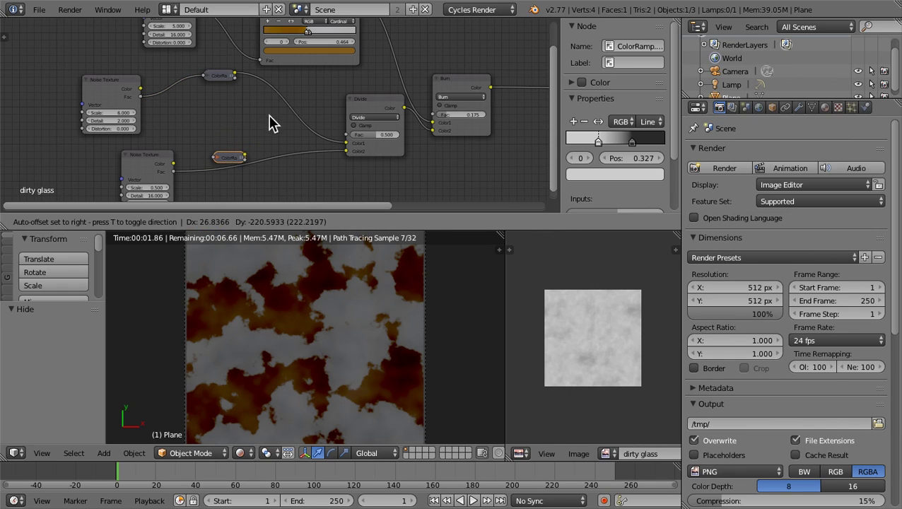
pyautogui.click(267, 118)
pyautogui.click(353, 118)
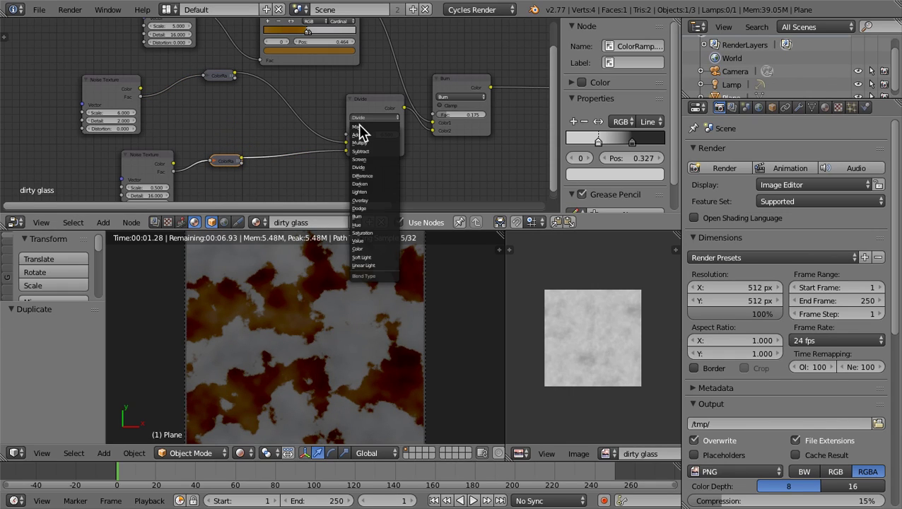
pyautogui.click(374, 209)
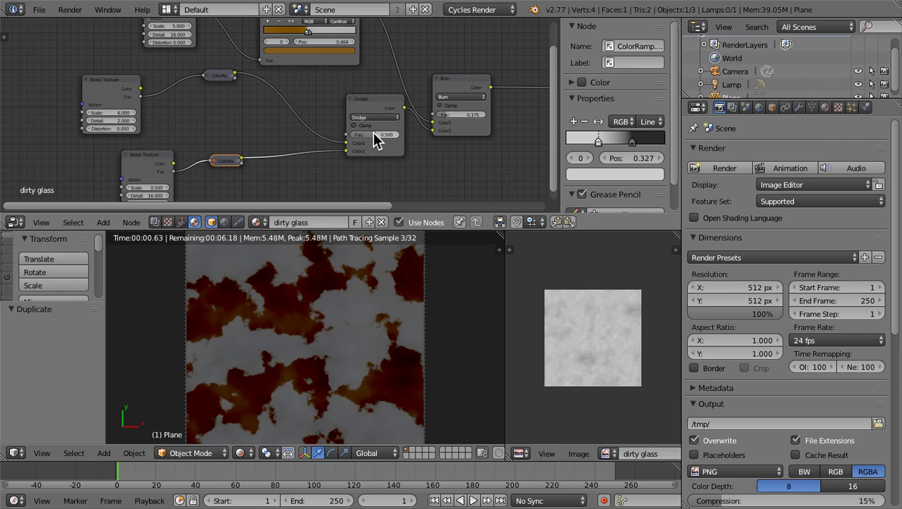
pyautogui.moveTo(375, 134)
pyautogui.mouseDown()
pyautogui.moveTo(400, 135)
pyautogui.moveTo(349, 135)
pyautogui.mouseUp()
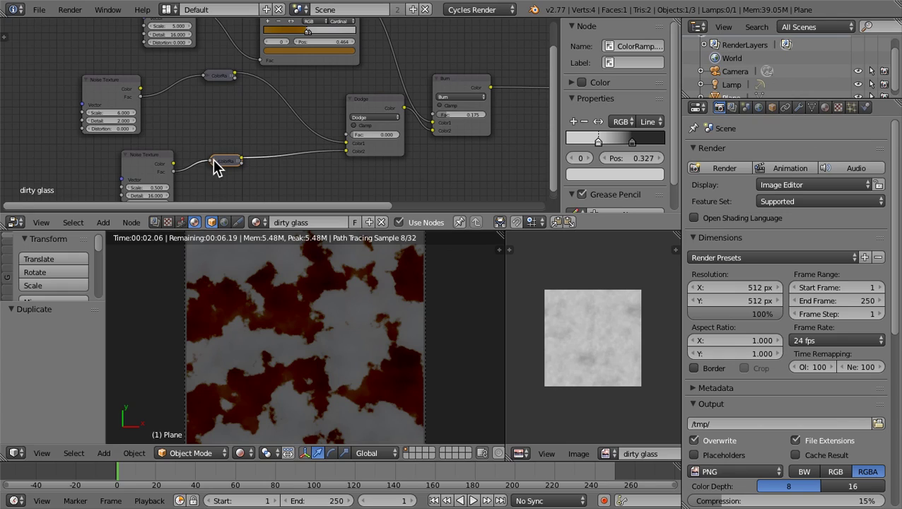
# Step: Expand the new ColorRamp, flip its gradient and brighten the light stop at 0.673 to pure white
pyautogui.press('h')
pyautogui.moveTo(264, 141); pyautogui.dragTo(268, 111, button='middle')
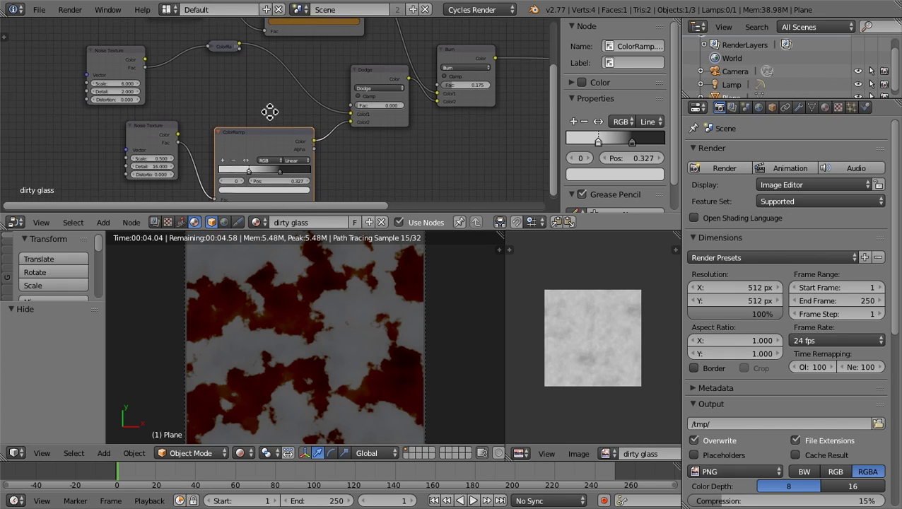
pyautogui.click(245, 158)
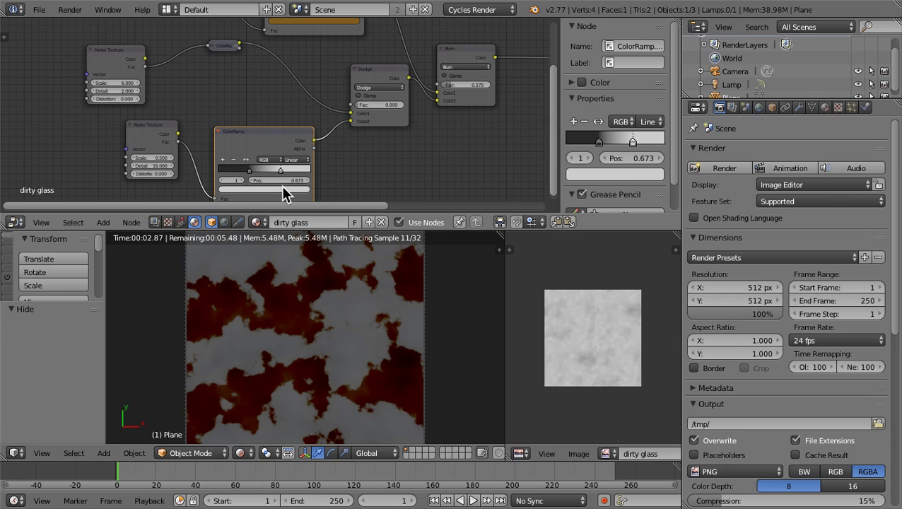
pyautogui.click(281, 188)
pyautogui.moveTo(282, 109); pyautogui.dragTo(282, 84)
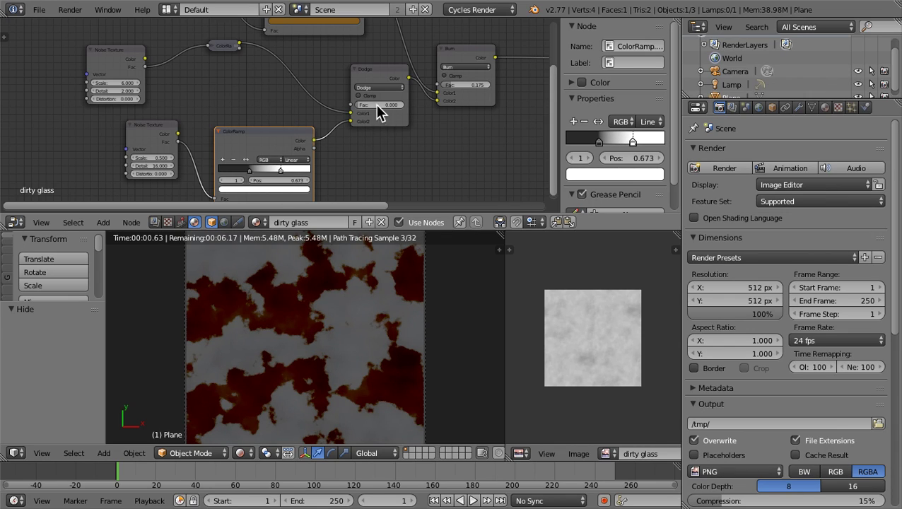
# Step: Set the Dodge node's Fac to 1.000 and swap the two ColorRamp links feeding its Color1 and Color2 inputs
pyautogui.moveTo(357, 105); pyautogui.dragTo(407, 104)
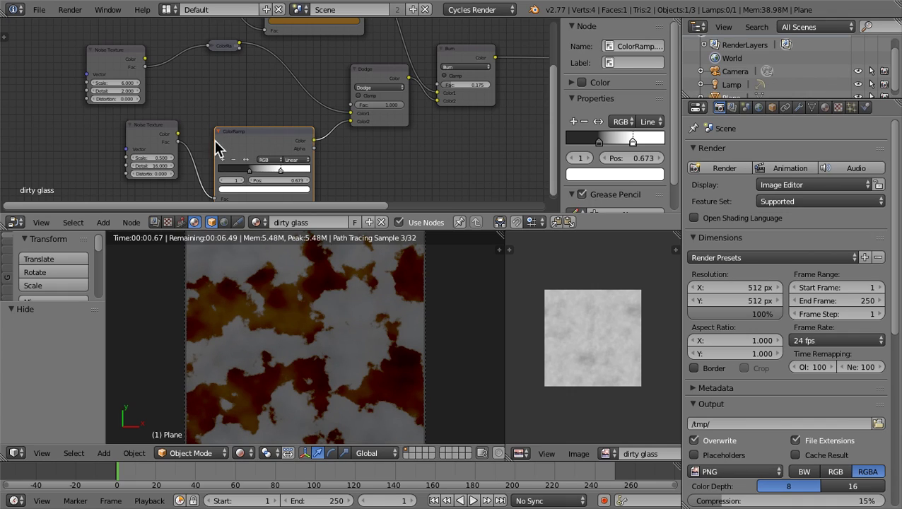
pyautogui.click(246, 159)
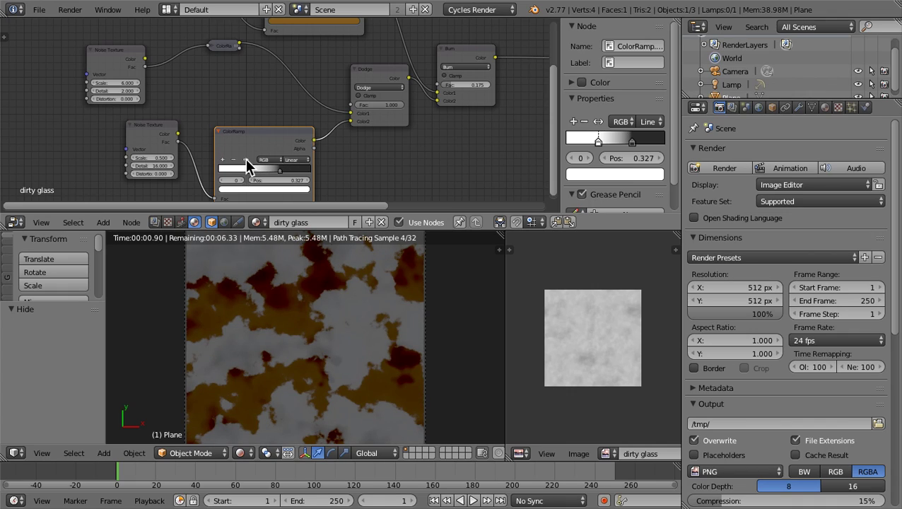
pyautogui.click(246, 159)
pyautogui.moveTo(348, 111); pyautogui.dragTo(350, 116)
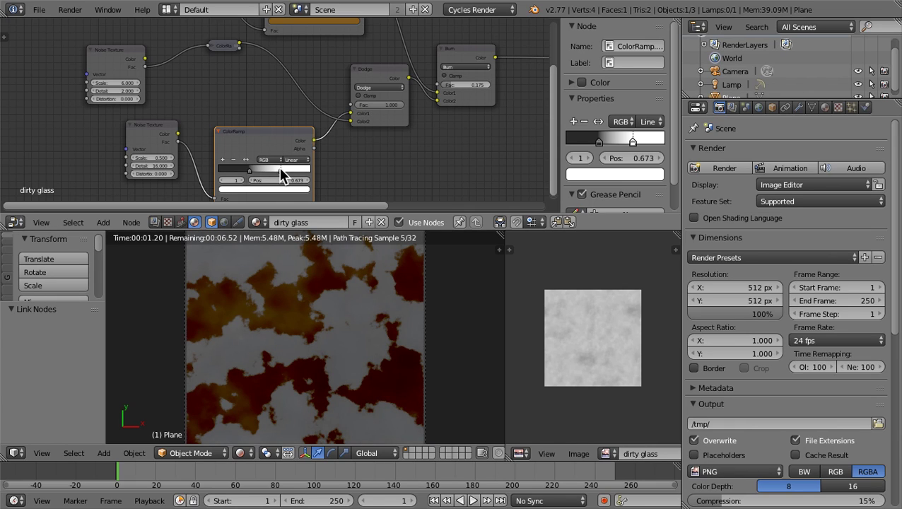
# Step: Move the lower ColorRamp's dark stop to position 0.169 and collapse the node
pyautogui.moveTo(283, 173); pyautogui.dragTo(235, 177)
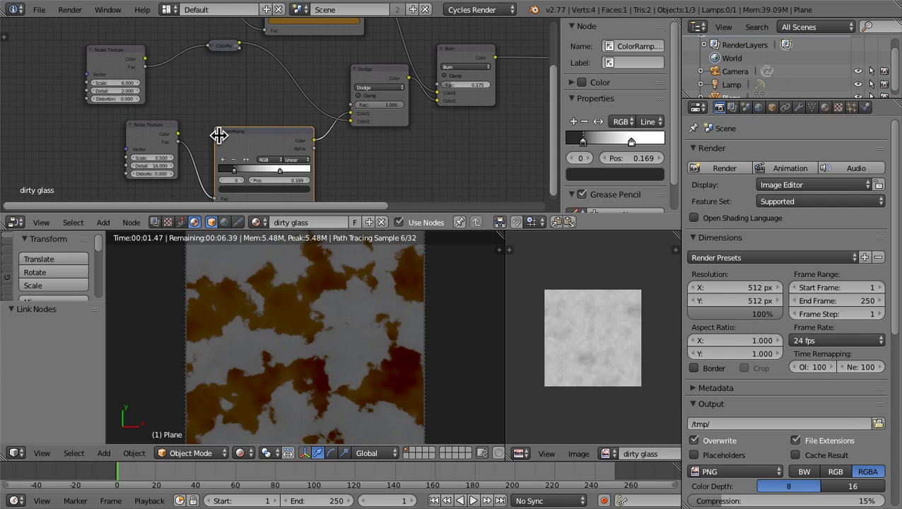
pyautogui.moveTo(235, 144); pyautogui.dragTo(239, 106, button='middle')
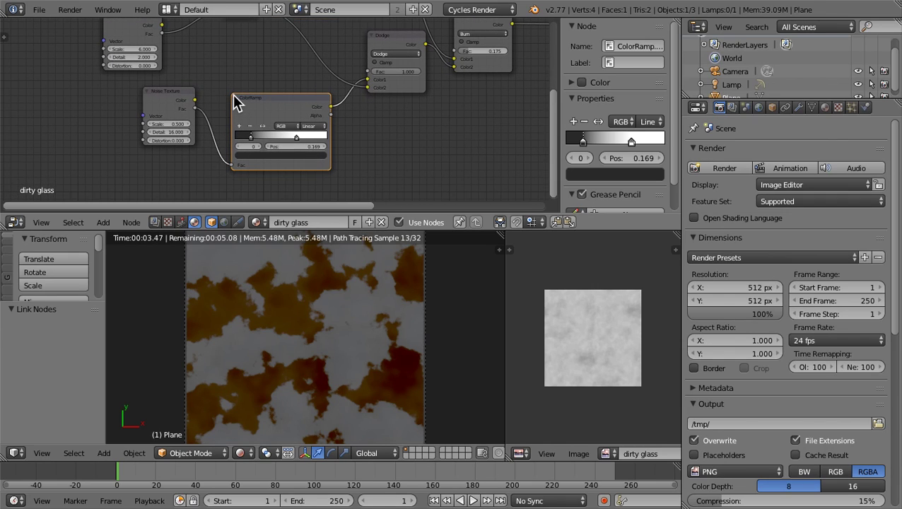
pyautogui.click(235, 97)
# Step: Duplicate the Dodge node, place the unlinked copy beneath the node chain, and shift the original closer to the ColorRamps
pyautogui.click(393, 36)
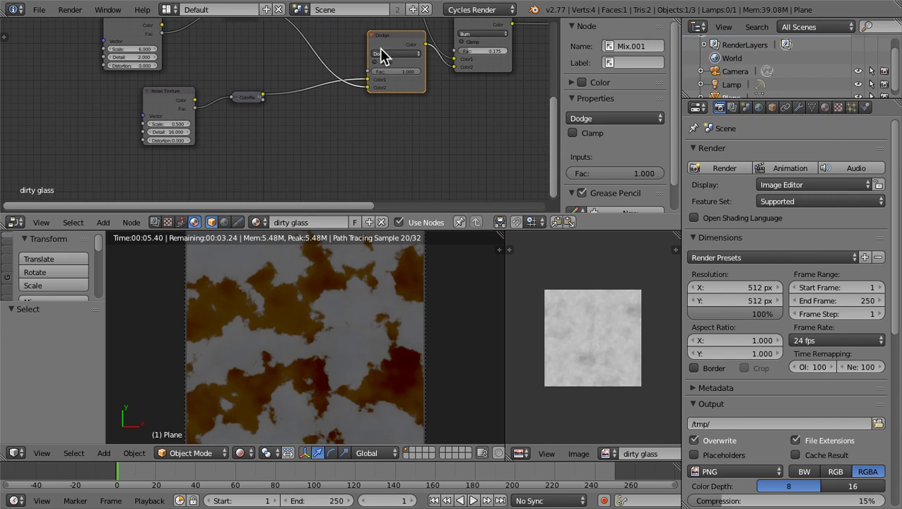
pyautogui.hotkey('shift', 'd')
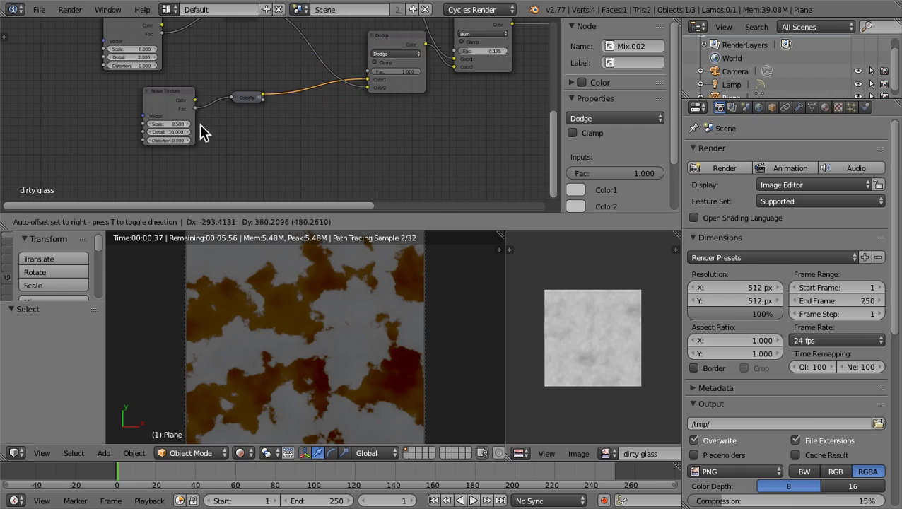
pyautogui.press('Escape')
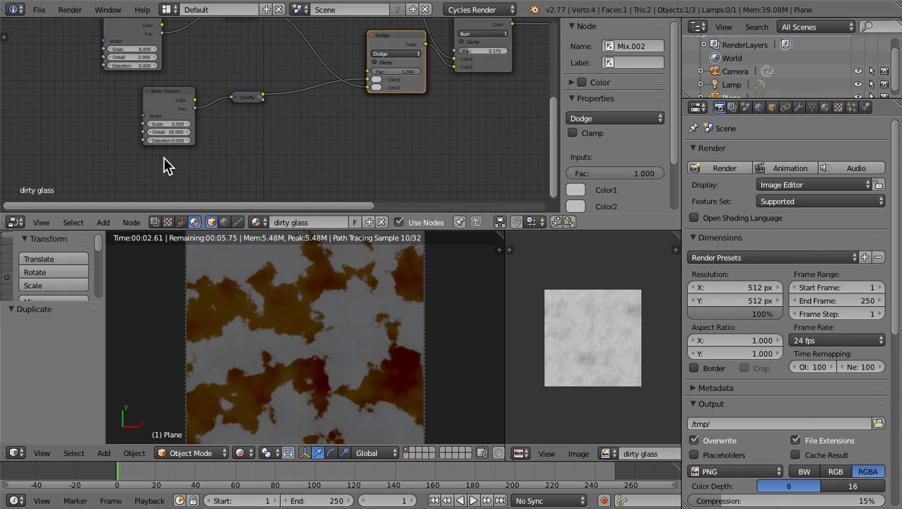
pyautogui.scroll(-2, 251, 159)
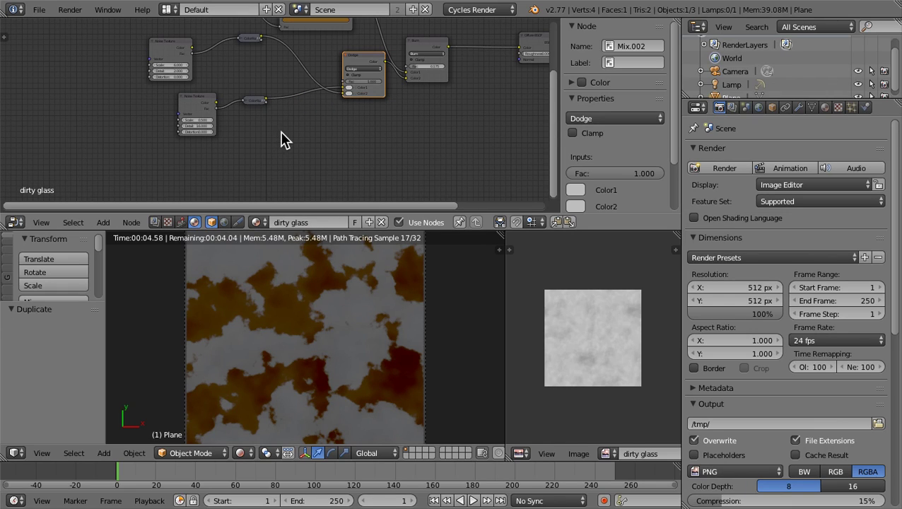
pyautogui.press('g')
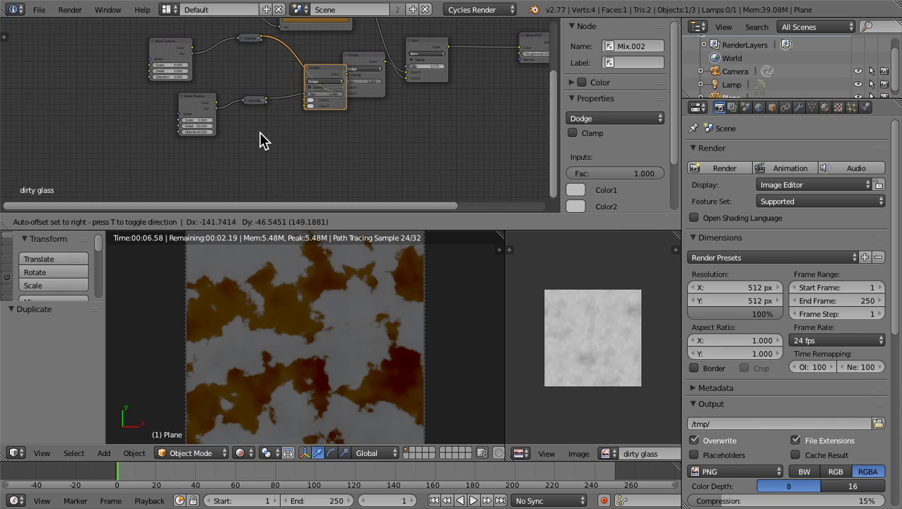
pyautogui.click(235, 144)
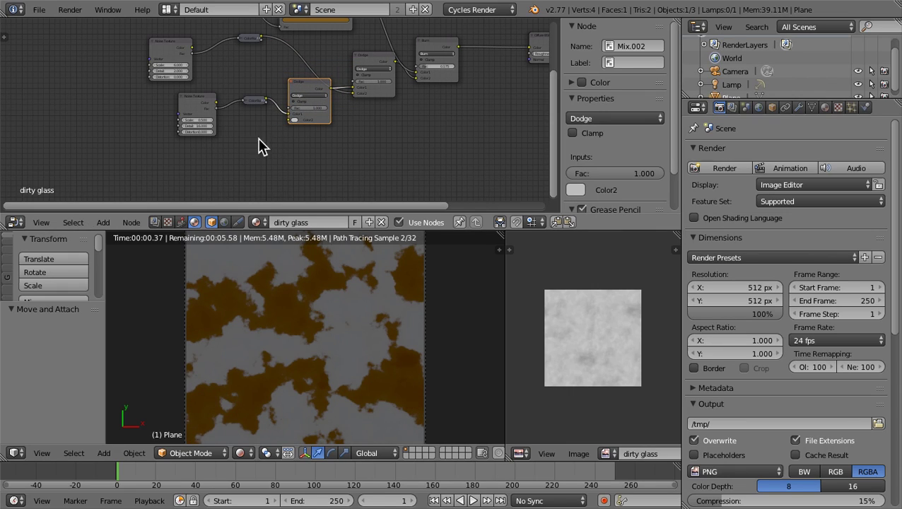
pyautogui.click(310, 95)
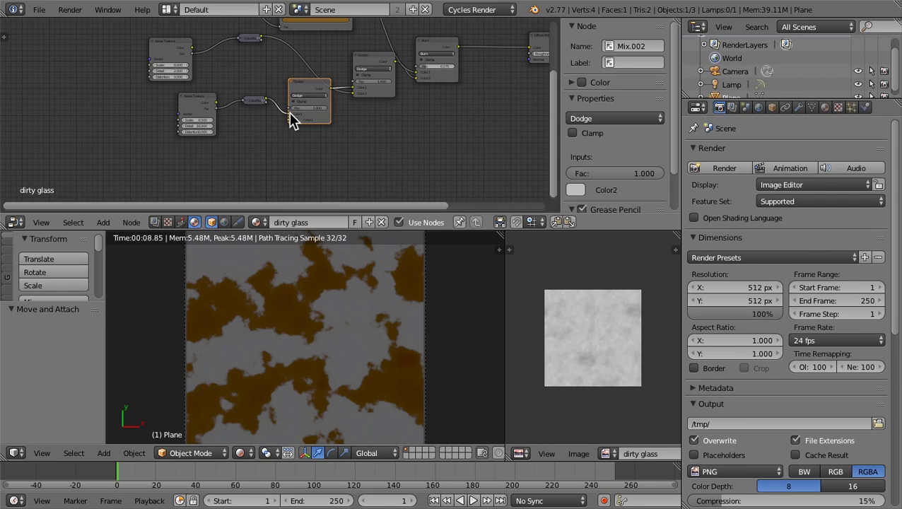
pyautogui.scroll(1, 297, 118)
pyautogui.moveTo(291, 114)
pyautogui.mouseDown()
pyautogui.moveTo(374, 82)
pyautogui.moveTo(316, 88)
pyautogui.moveTo(301, 145)
pyautogui.mouseUp()
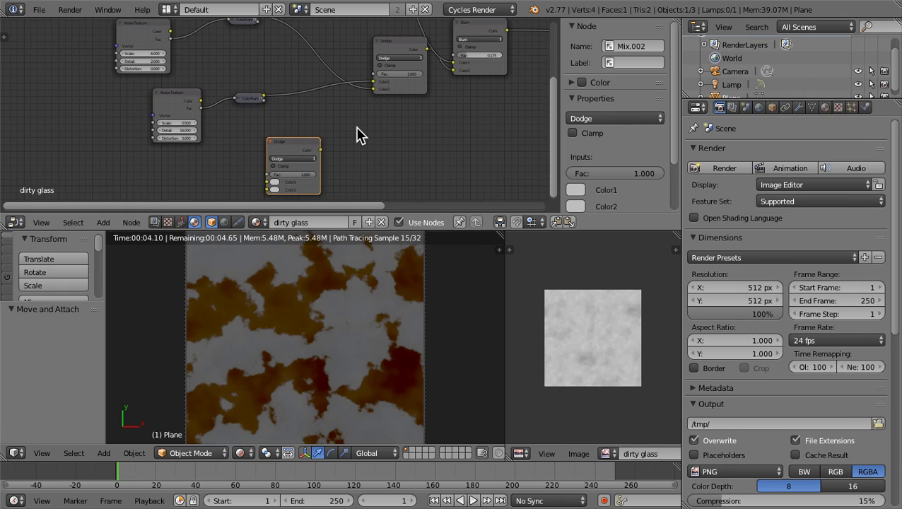
pyautogui.scroll(-1, 357, 134)
pyautogui.moveTo(338, 122); pyautogui.dragTo(296, 131, button='middle')
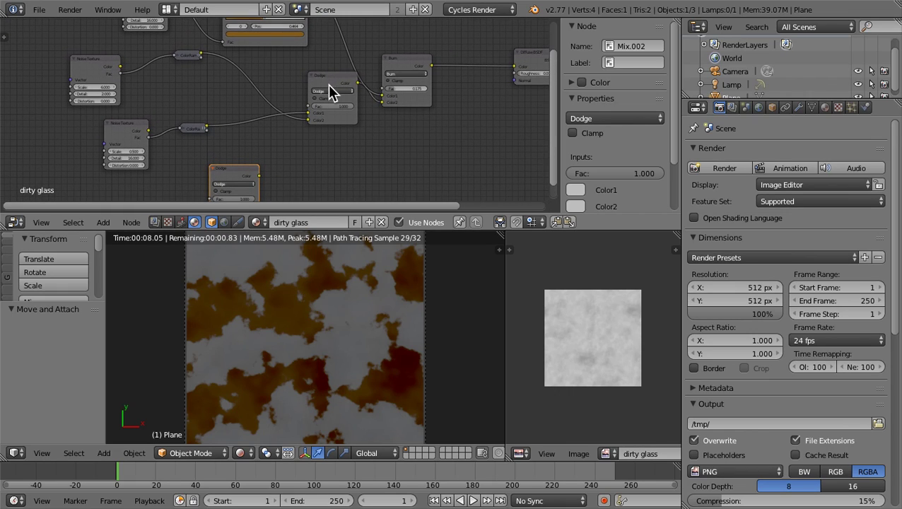
pyautogui.moveTo(311, 157); pyautogui.dragTo(269, 138, button='middle')
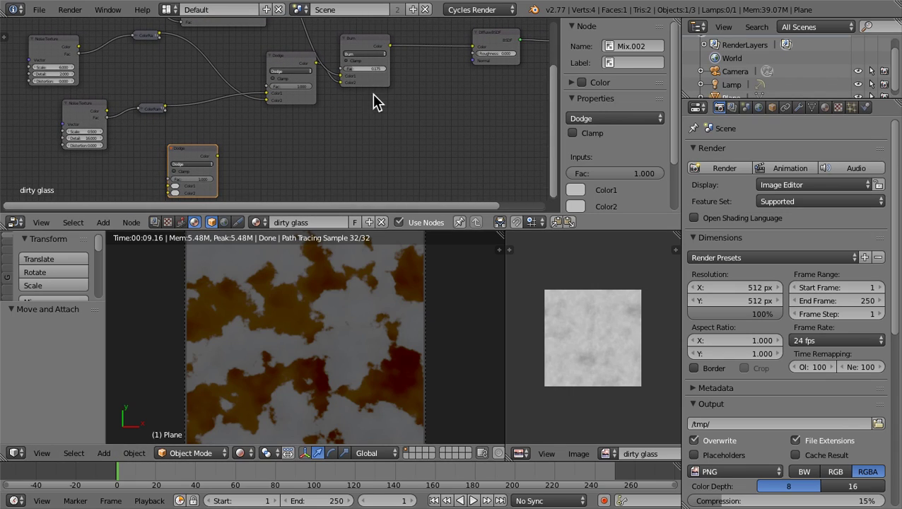
pyautogui.moveTo(297, 65)
pyautogui.mouseDown()
pyautogui.moveTo(278, 61)
pyautogui.moveTo(275, 69)
pyautogui.mouseUp()
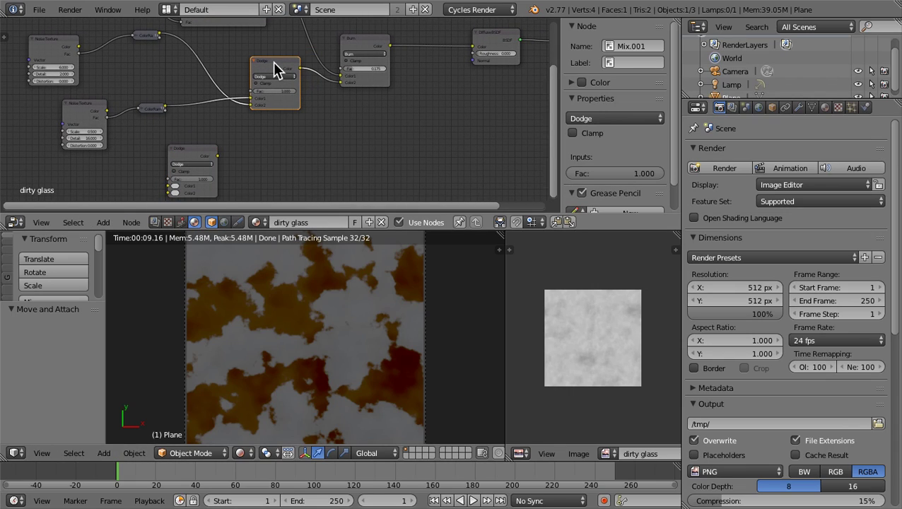
# Step: Insert a duplicate of the Burn node between Burn and the Diffuse BSDF, and set its blend type to Add
pyautogui.click(360, 40)
pyautogui.hotkey('shift', 'd')
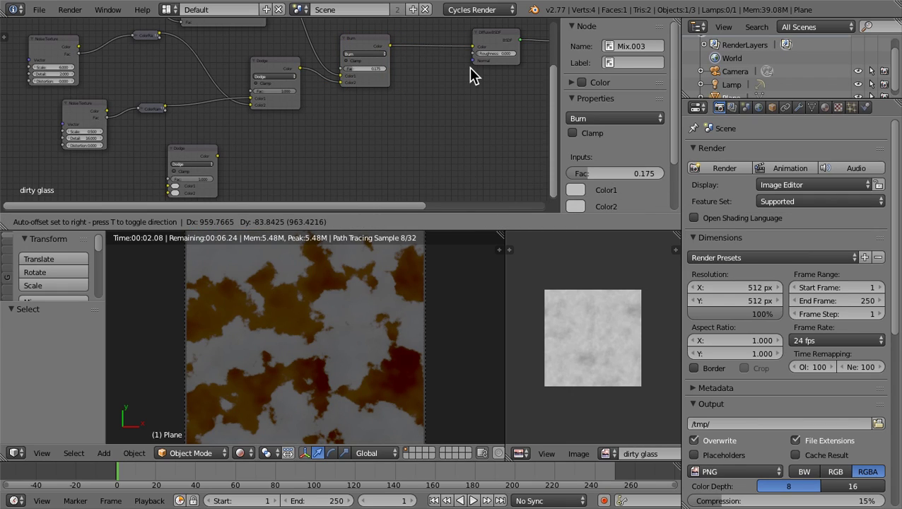
pyautogui.press('Escape')
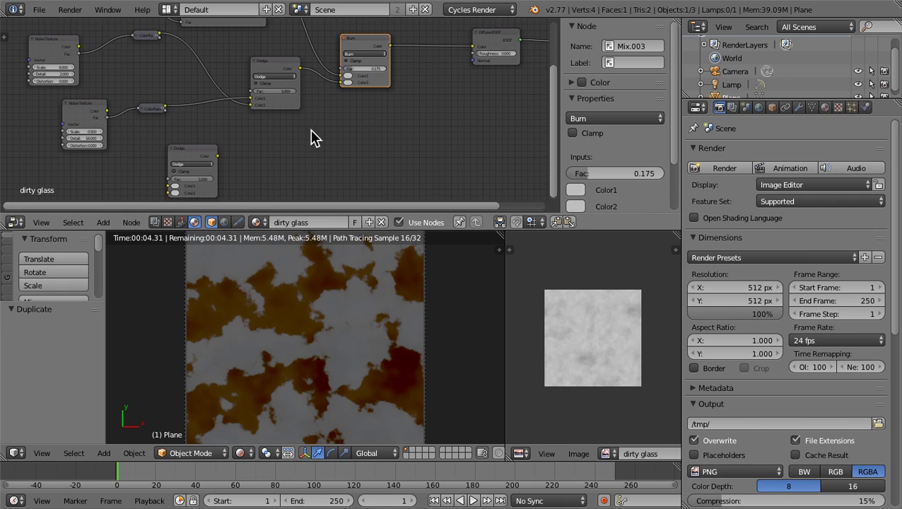
pyautogui.press('g')
pyautogui.click(373, 137)
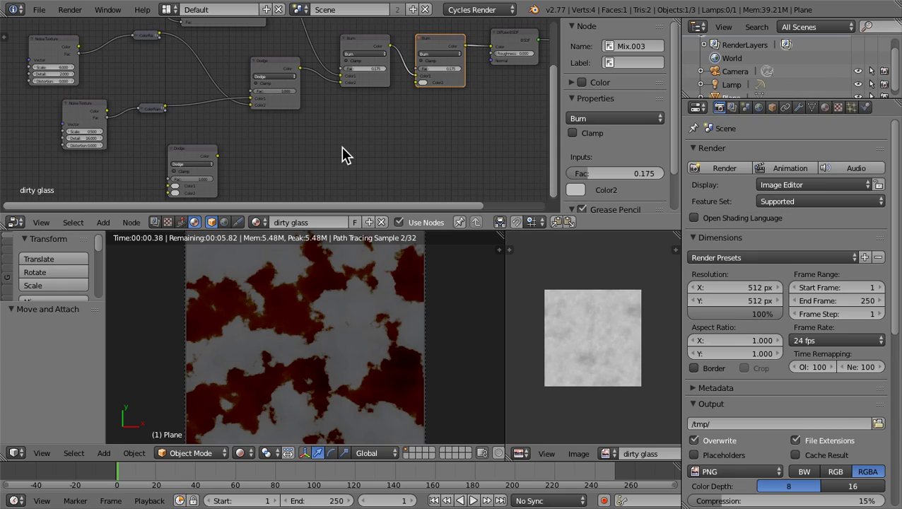
pyautogui.click(435, 57)
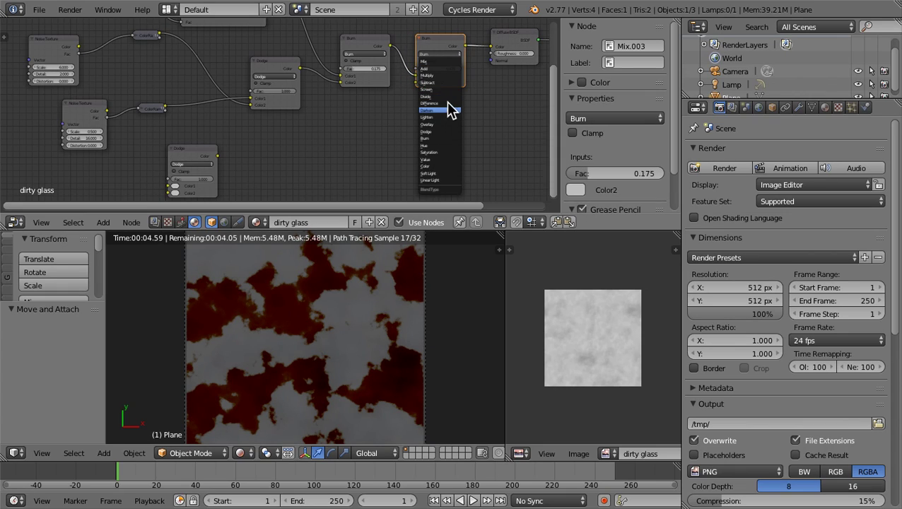
pyautogui.click(444, 69)
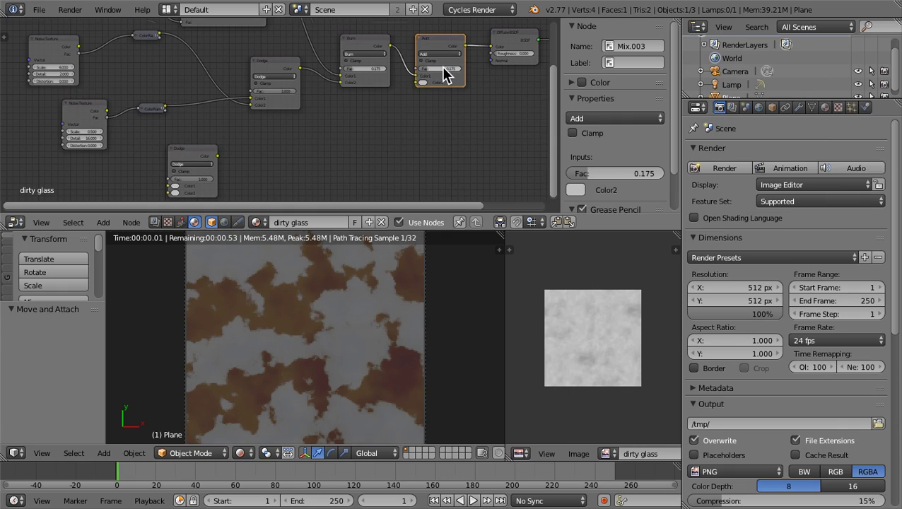
# Step: Move the unlinked Dodge copy to just below the connected Dodge node
pyautogui.scroll(5, 407, 119)
pyautogui.scroll(-4, 321, 169)
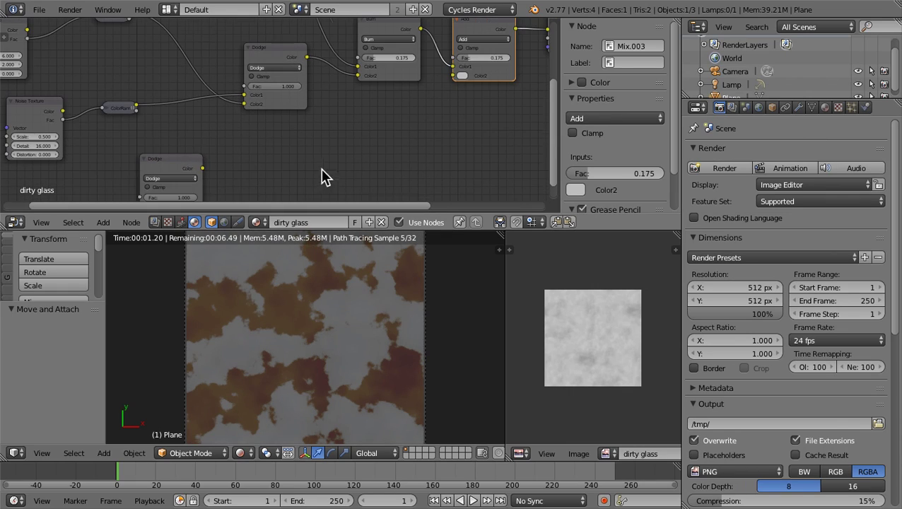
pyautogui.click(191, 150)
pyautogui.press('g')
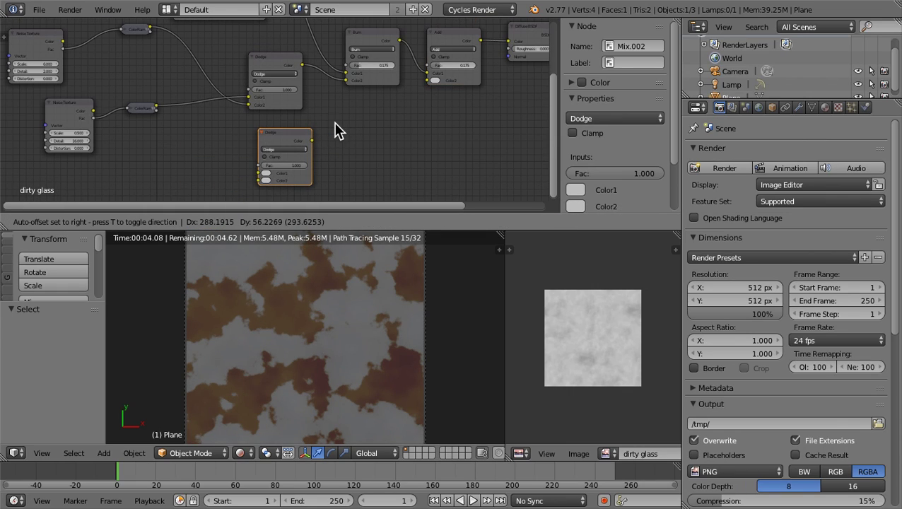
pyautogui.click(278, 129)
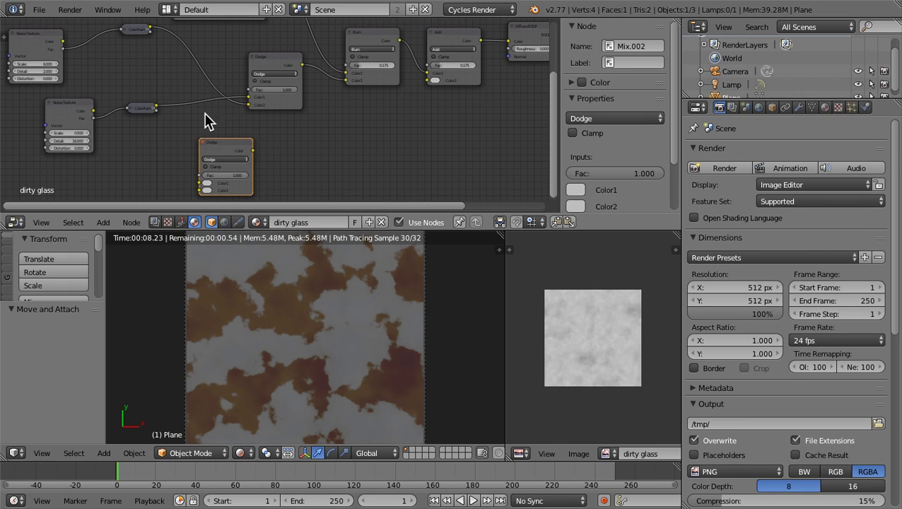
# Step: Move the lowest Noise Texture and both collapsed ColorRamps nearer to the connected Dodge node, and collapse the middle Noise Texture
pyautogui.click(74, 113)
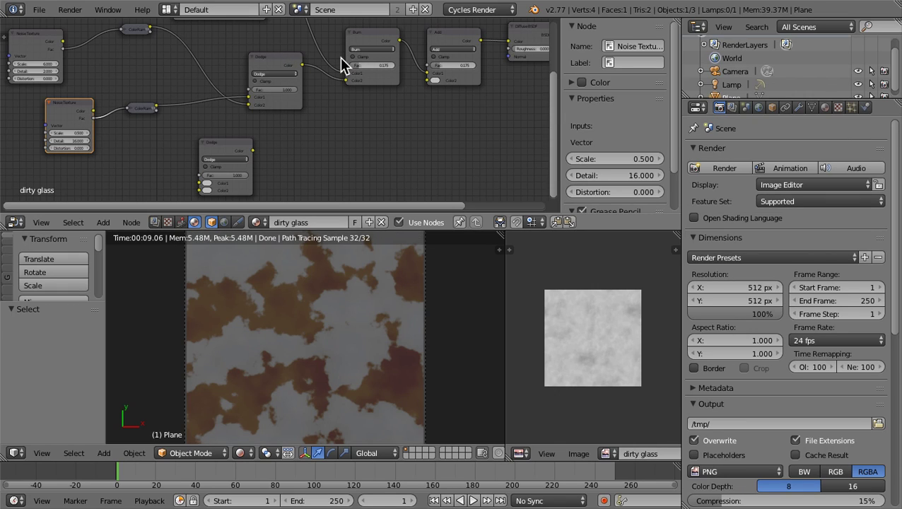
pyautogui.moveTo(341, 65); pyautogui.dragTo(334, 109, button='middle')
pyautogui.scroll(-2, 145, 113)
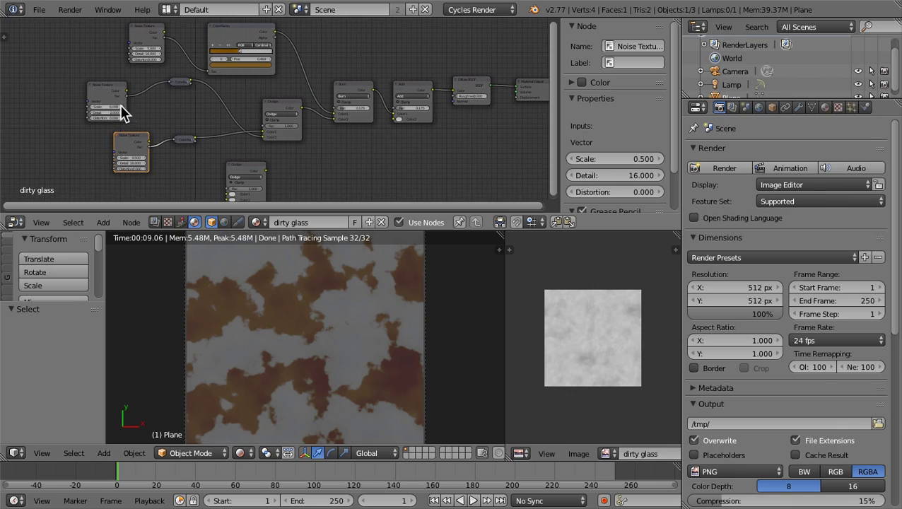
pyautogui.moveTo(134, 134); pyautogui.dragTo(147, 131)
pyautogui.moveTo(178, 139); pyautogui.dragTo(220, 139)
pyautogui.moveTo(147, 141); pyautogui.dragTo(184, 127)
pyautogui.moveTo(176, 81); pyautogui.dragTo(216, 108)
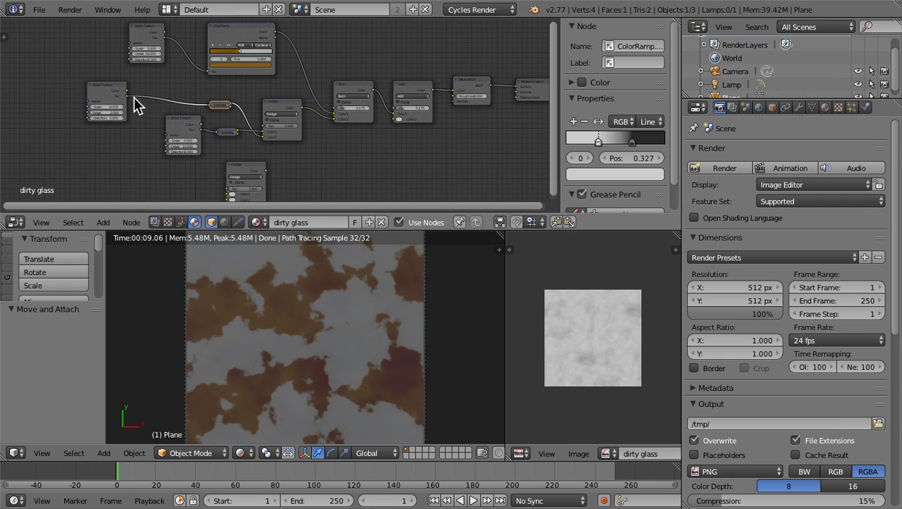
pyautogui.click(111, 85)
pyautogui.press('h')
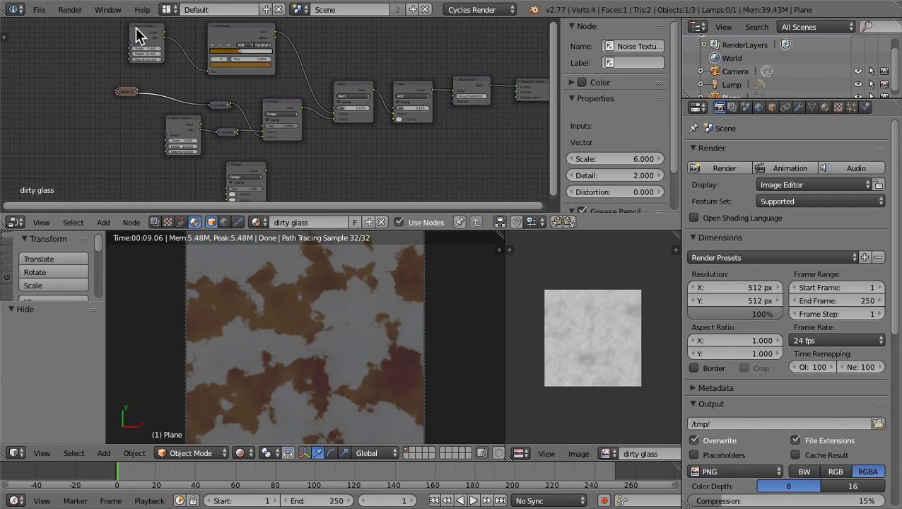
# Step: Collapse the top Noise Texture and its ColorRamp, and move both nearer to the Burn node
pyautogui.click(132, 26)
pyautogui.click(211, 27)
pyautogui.press('h')
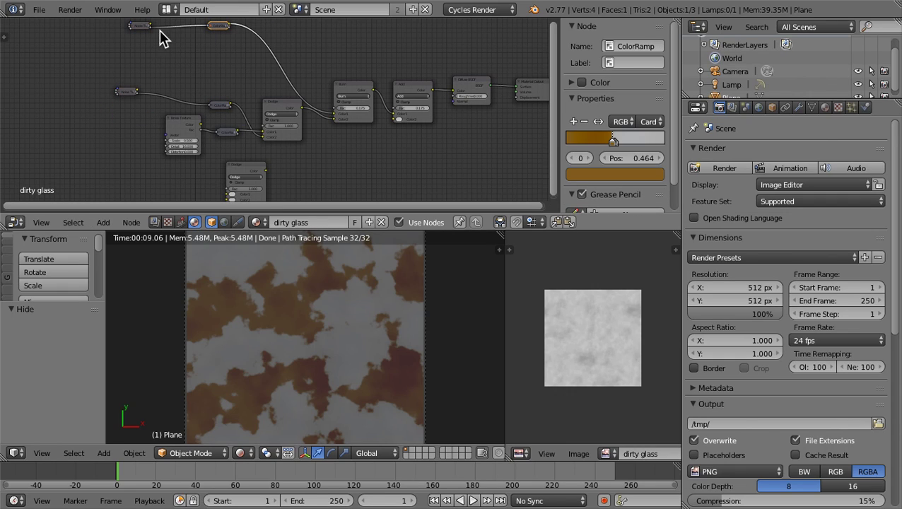
pyautogui.moveTo(139, 30); pyautogui.dragTo(299, 66)
pyautogui.moveTo(171, 44); pyautogui.dragTo(226, 57)
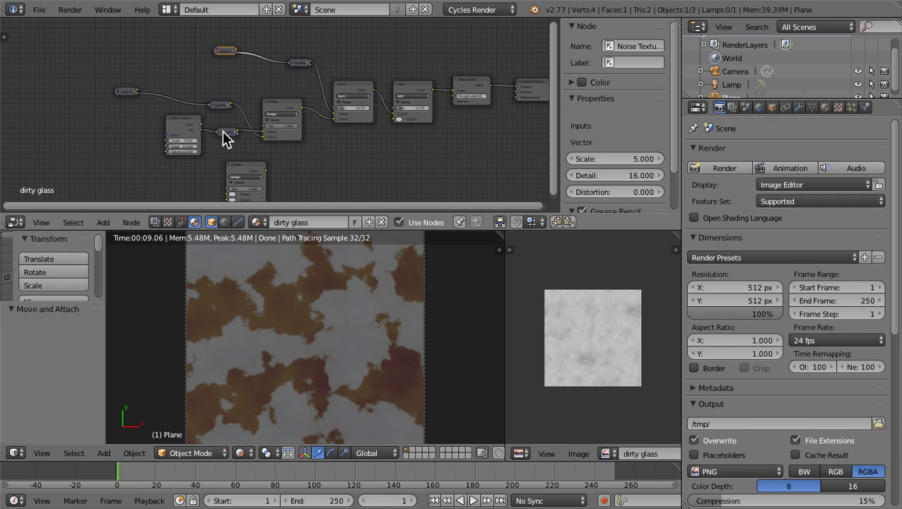
# Step: Collapse the lowest Noise Texture, gather the two lower Noise Texture and ColorRamp pairs by the connected Dodge, and bring the top pair closer to Burn
pyautogui.moveTo(223, 132); pyautogui.dragTo(197, 80)
pyautogui.press('h')
pyautogui.moveTo(134, 90); pyautogui.dragTo(185, 147)
pyautogui.moveTo(247, 176)
pyautogui.mouseDown()
pyautogui.moveTo(183, 167)
pyautogui.moveTo(121, 136)
pyautogui.mouseUp()
pyautogui.moveTo(215, 140)
pyautogui.mouseDown()
pyautogui.moveTo(232, 138)
pyautogui.moveTo(185, 140)
pyautogui.moveTo(209, 135)
pyautogui.mouseUp()
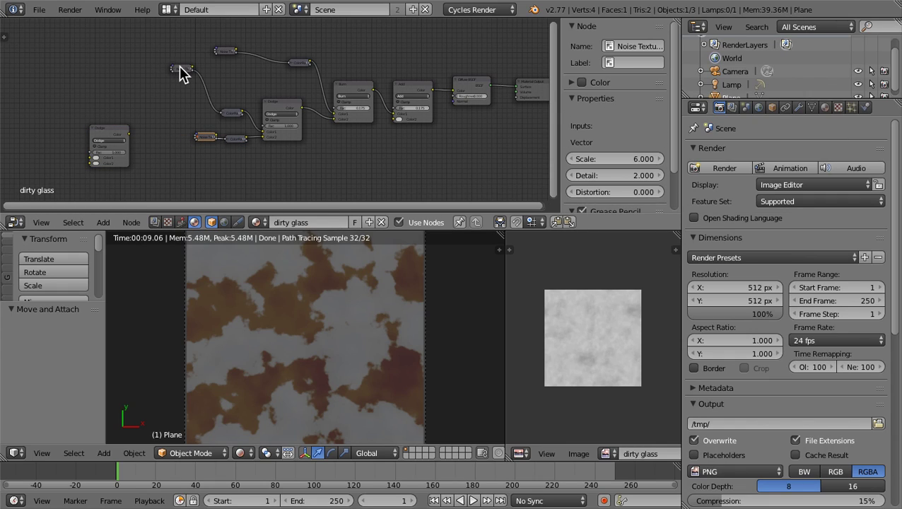
pyautogui.moveTo(179, 66); pyautogui.dragTo(196, 108)
pyautogui.moveTo(223, 58); pyautogui.dragTo(296, 85)
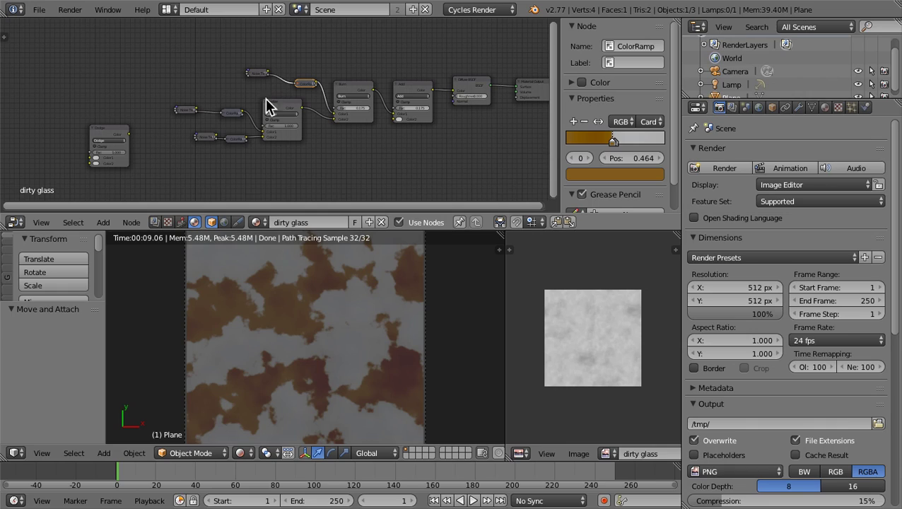
# Step: Move the unlinked Dodge node into the open area below the Burn node
pyautogui.moveTo(293, 130); pyautogui.dragTo(324, 90, button='middle')
pyautogui.scroll(2, 252, 115)
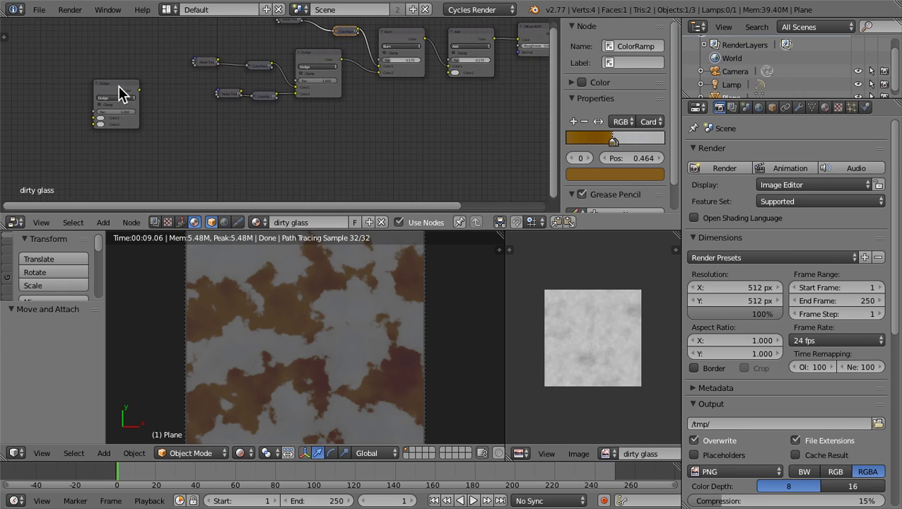
pyautogui.moveTo(118, 86)
pyautogui.mouseDown()
pyautogui.moveTo(192, 135)
pyautogui.moveTo(408, 137)
pyautogui.moveTo(363, 125)
pyautogui.moveTo(373, 124)
pyautogui.mouseUp()
# Step: Duplicate the lowest collapsed Noise Texture and place the copy beside the unlinked Dodge node
pyautogui.click(228, 95)
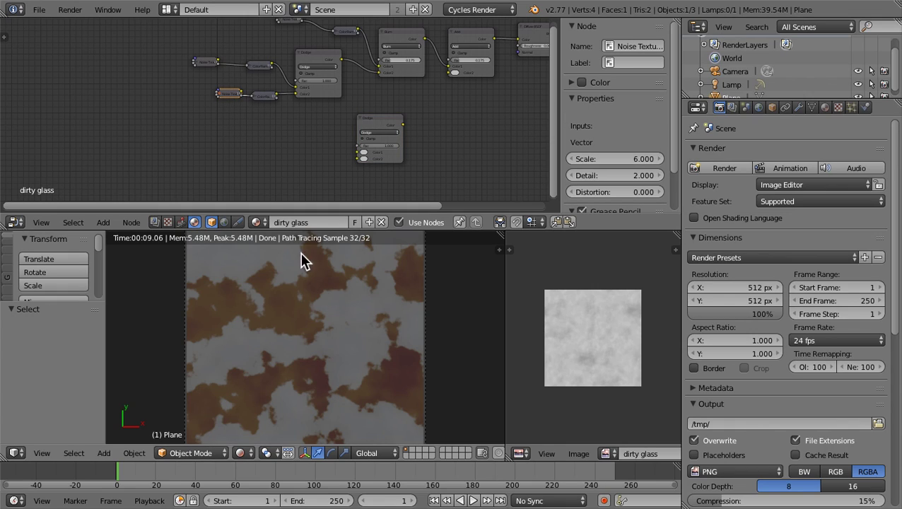
pyautogui.scroll(3, 268, 113)
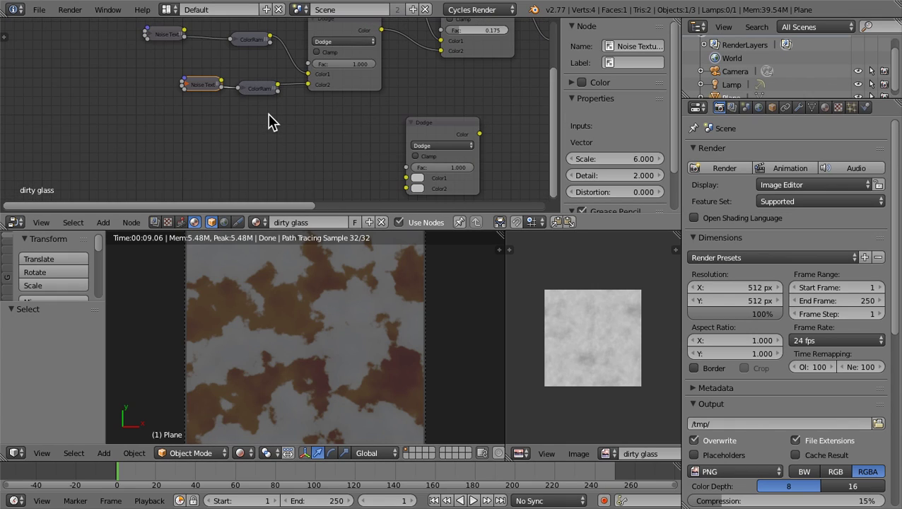
pyautogui.press('g')
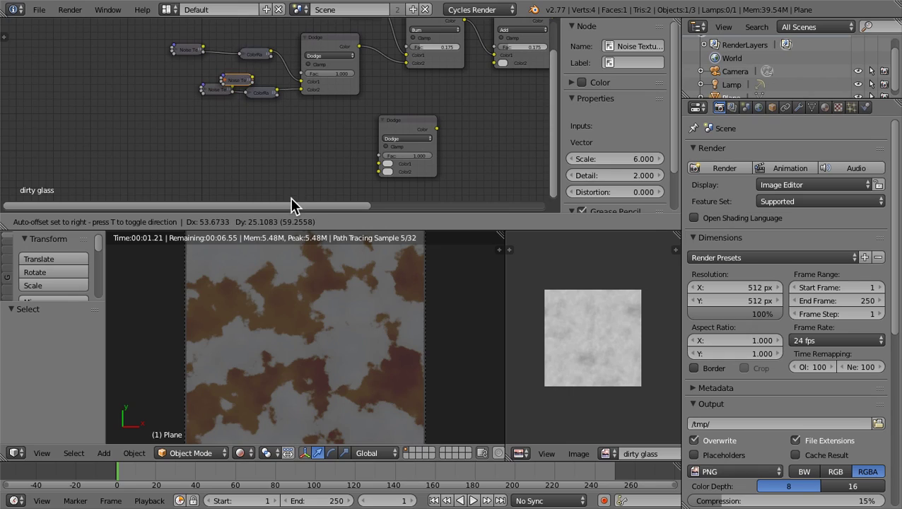
pyautogui.rightClick(230, 179)
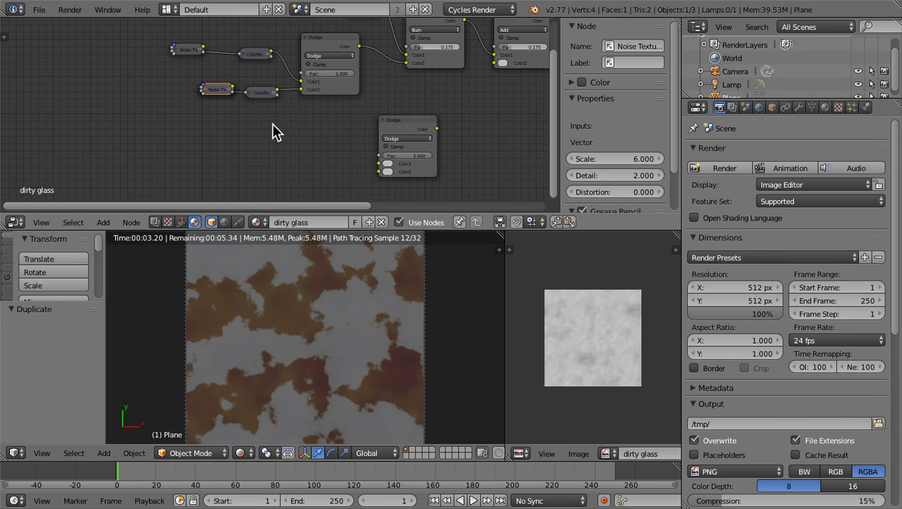
pyautogui.press('g')
pyautogui.click(345, 39)
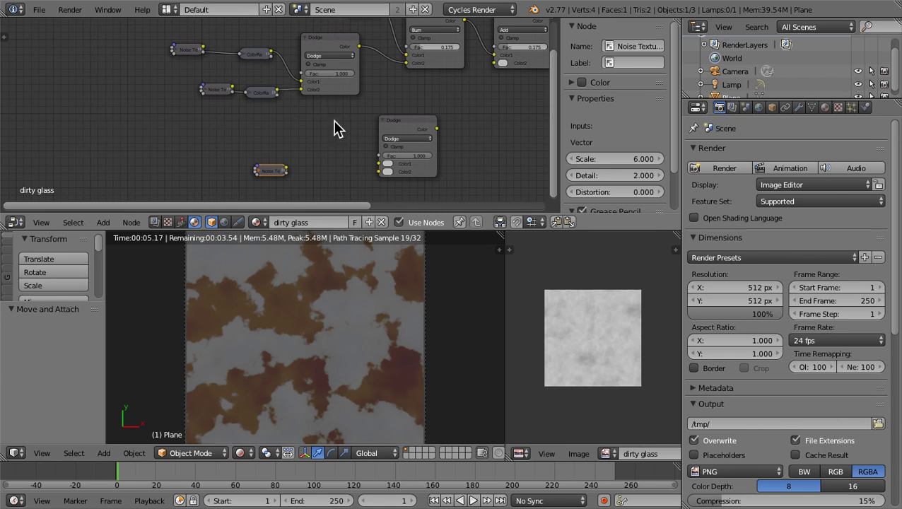
# Step: Link the copied Noise Texture's Fac output to Color1 of the lower Dodge, then move the texture up and collapse it
pyautogui.moveTo(265, 173); pyautogui.dragTo(241, 99, button='middle')
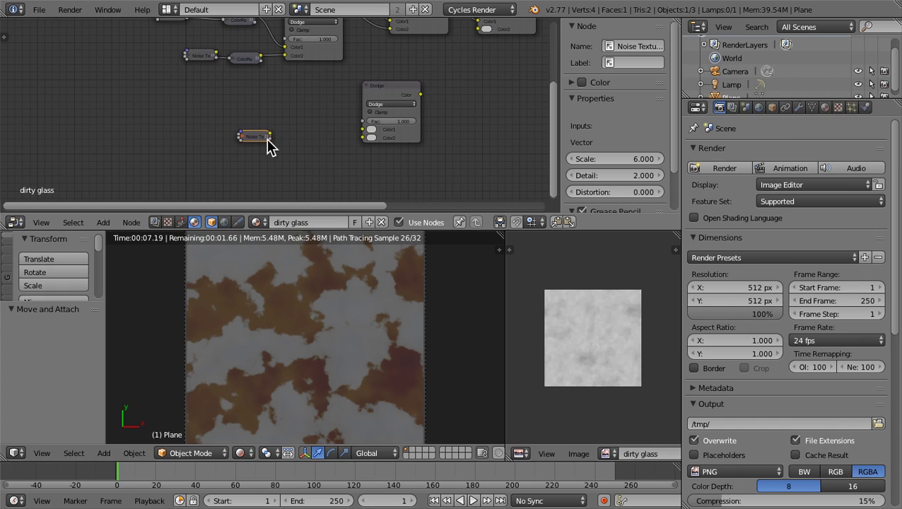
pyautogui.scroll(2, 268, 147)
pyautogui.press('h')
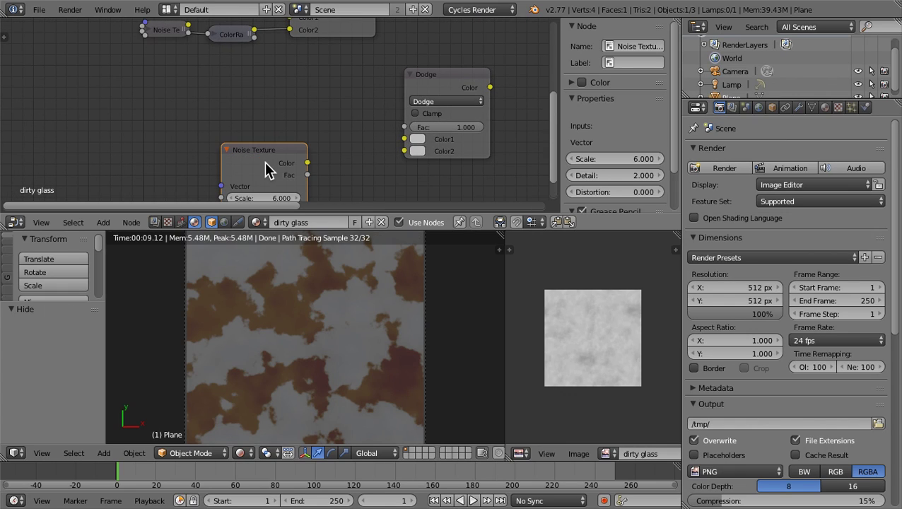
pyautogui.moveTo(307, 175); pyautogui.dragTo(403, 139)
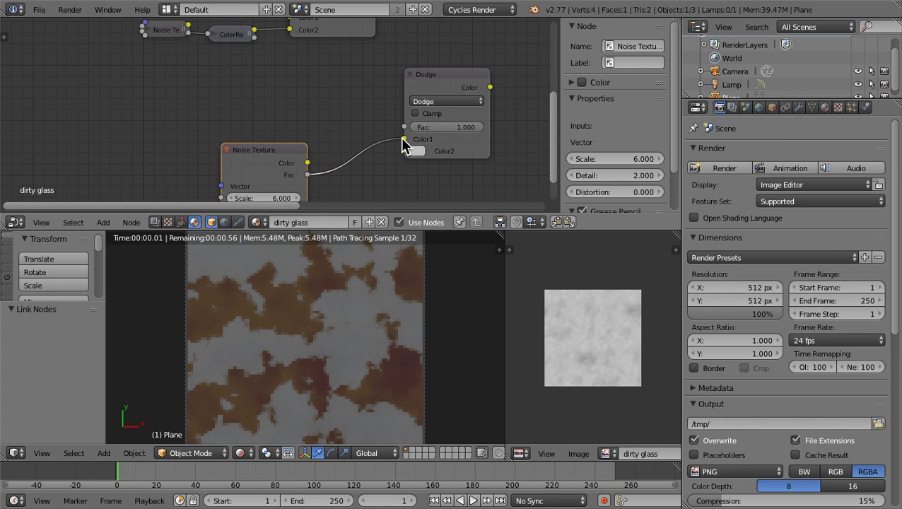
pyautogui.moveTo(271, 132); pyautogui.dragTo(238, 52)
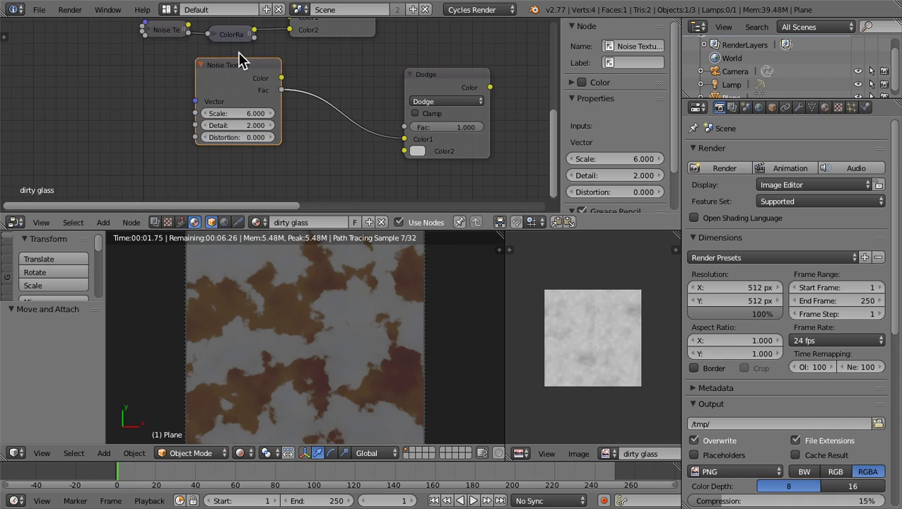
pyautogui.click(201, 64)
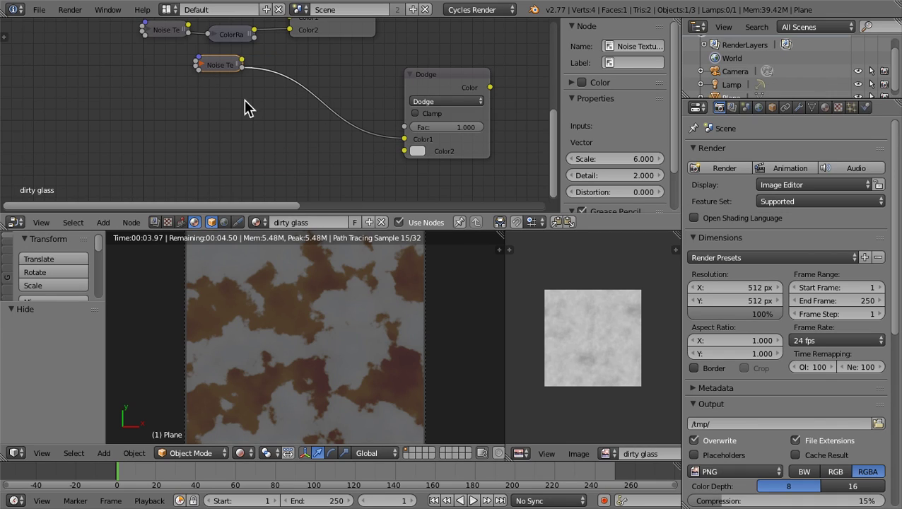
# Step: Duplicate the Noise Texture feeding the lower Dodge, place the expanded copy beneath it, and set the copy's Scale to 2
pyautogui.hotkey('shift', 'd')
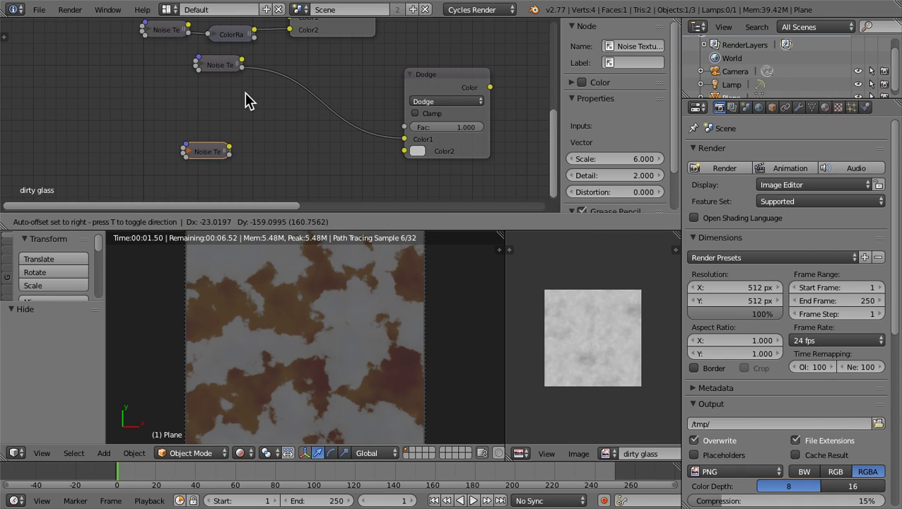
pyautogui.click(244, 93)
pyautogui.click(201, 65)
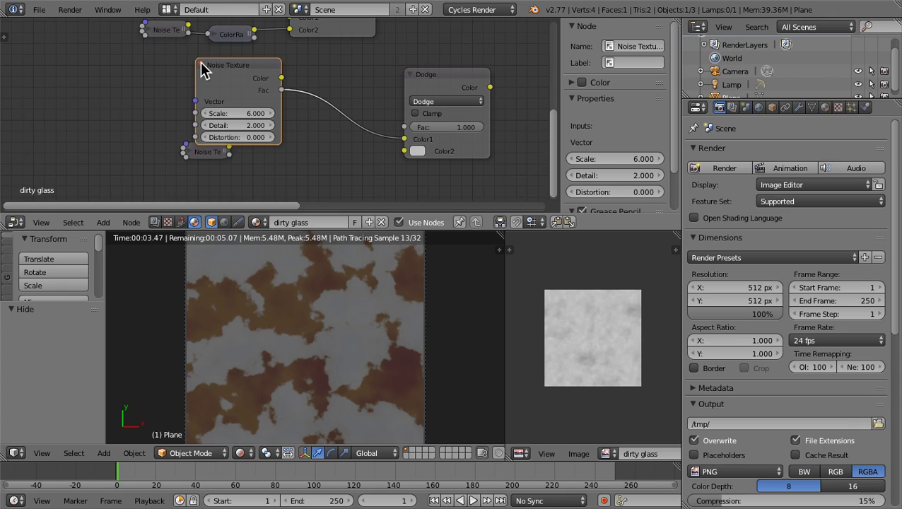
pyautogui.click(200, 64)
pyautogui.click(191, 154)
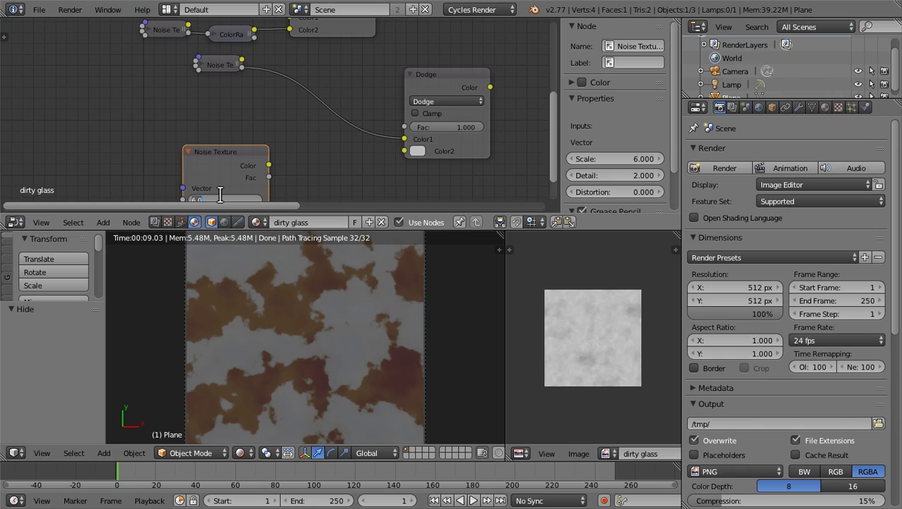
pyautogui.press('Return')
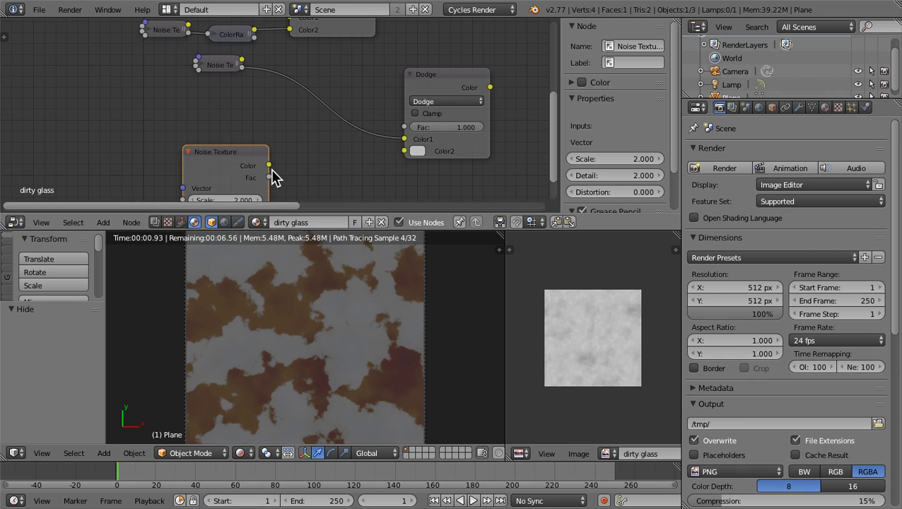
# Step: Connect the Fac output of the Scale 2 Noise Texture to Color2 of the lower Dodge node
pyautogui.moveTo(269, 151); pyautogui.dragTo(262, 121, button='middle')
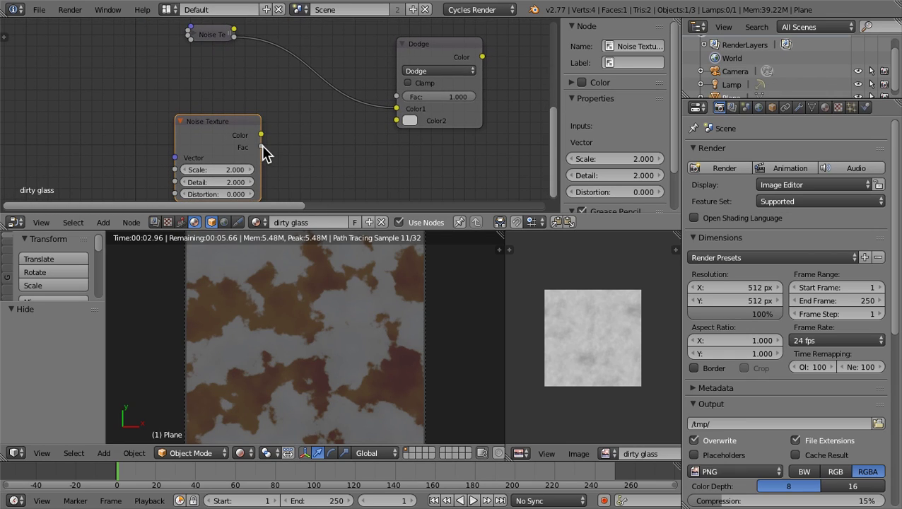
pyautogui.moveTo(261, 147); pyautogui.dragTo(393, 116)
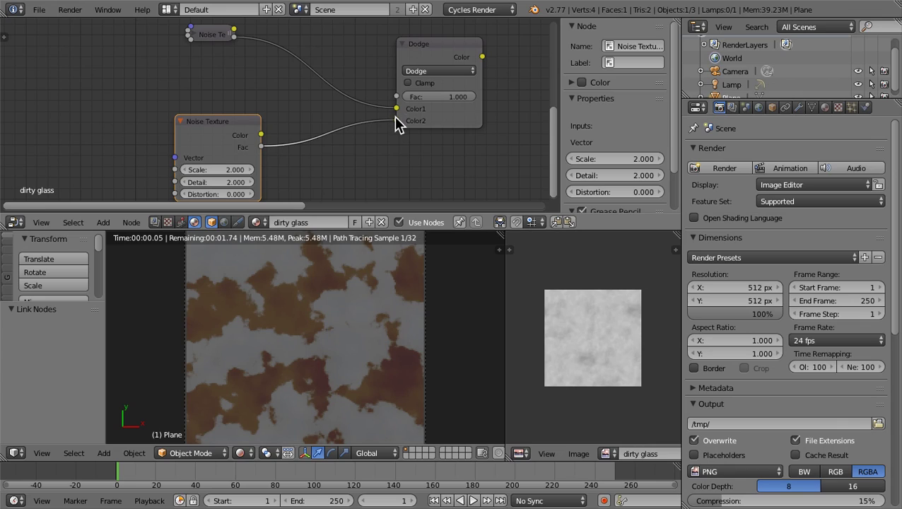
pyautogui.moveTo(382, 134); pyautogui.dragTo(178, 164, button='middle')
pyautogui.scroll(-3, 278, 123)
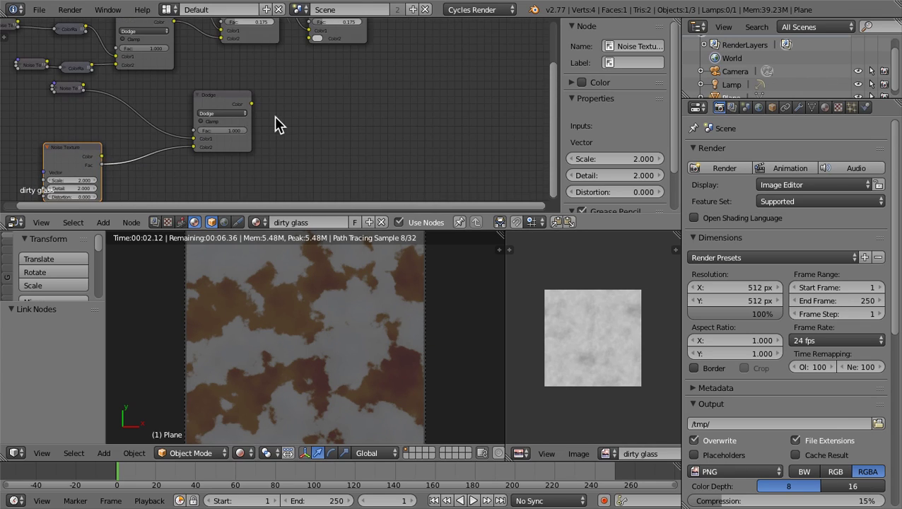
pyautogui.press('g')
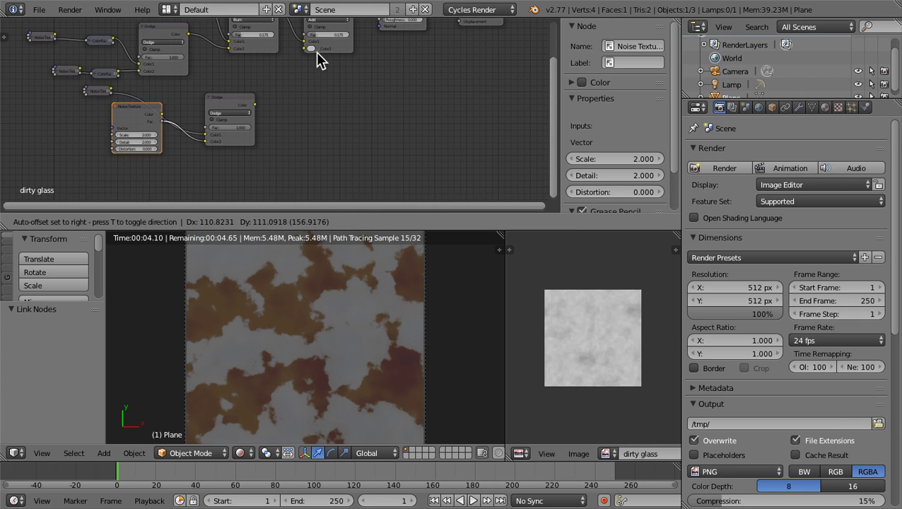
pyautogui.click(297, 81)
# Step: Connect the lower Dodge node's Color output to Color2 of the Add node
pyautogui.click(233, 104)
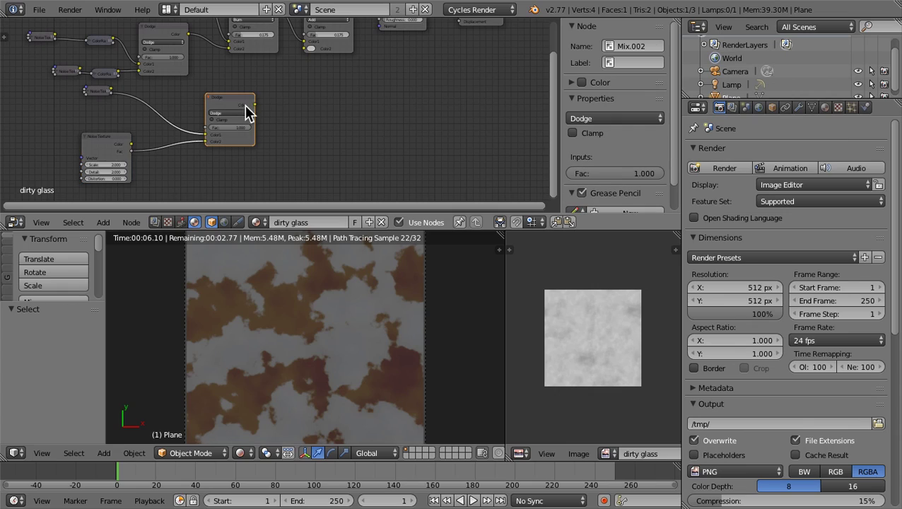
pyautogui.moveTo(256, 104); pyautogui.dragTo(275, 98)
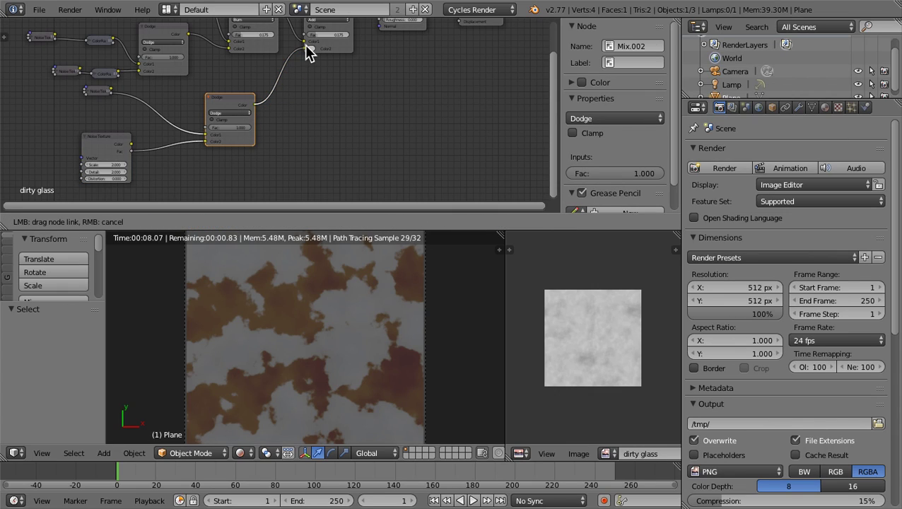
pyautogui.moveTo(308, 51); pyautogui.dragTo(307, 50)
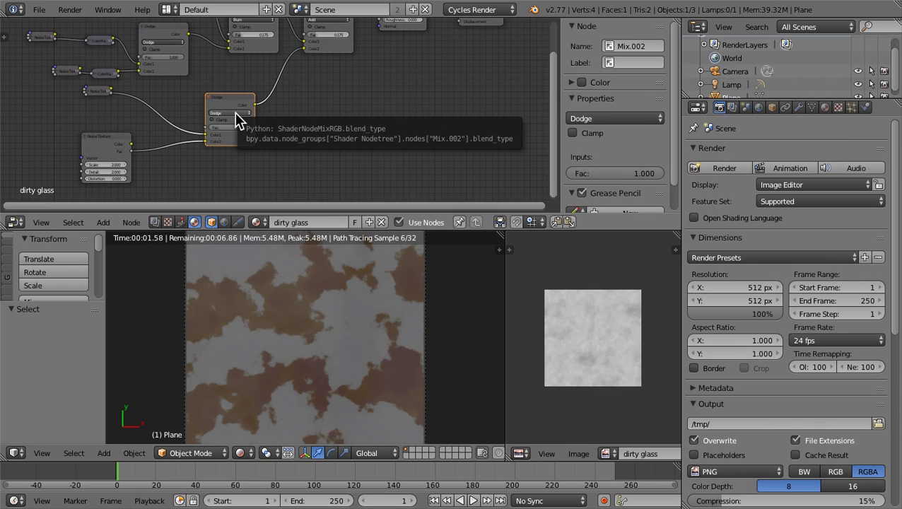
# Step: Change the lower Dodge node's blend type to Multiply with a Fac of 0.5, and shift the lowest Noise Texture farther from it
pyautogui.click(235, 113)
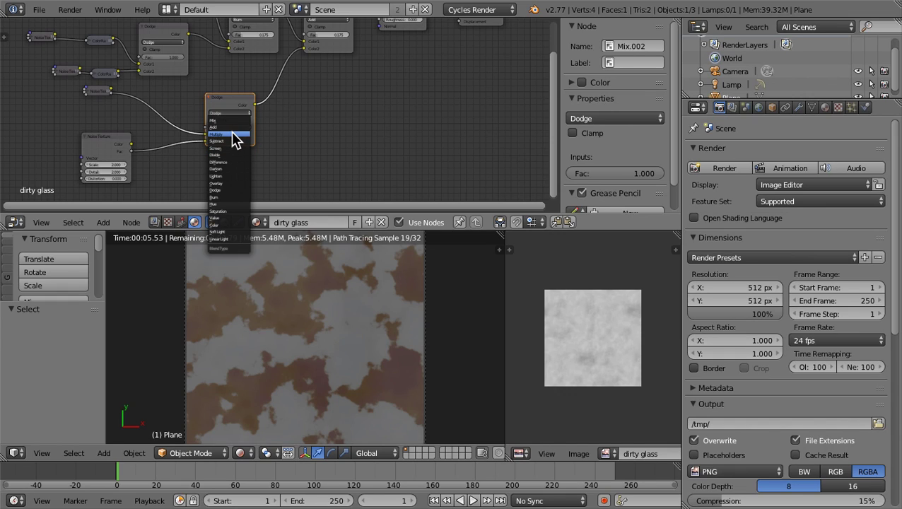
pyautogui.click(231, 132)
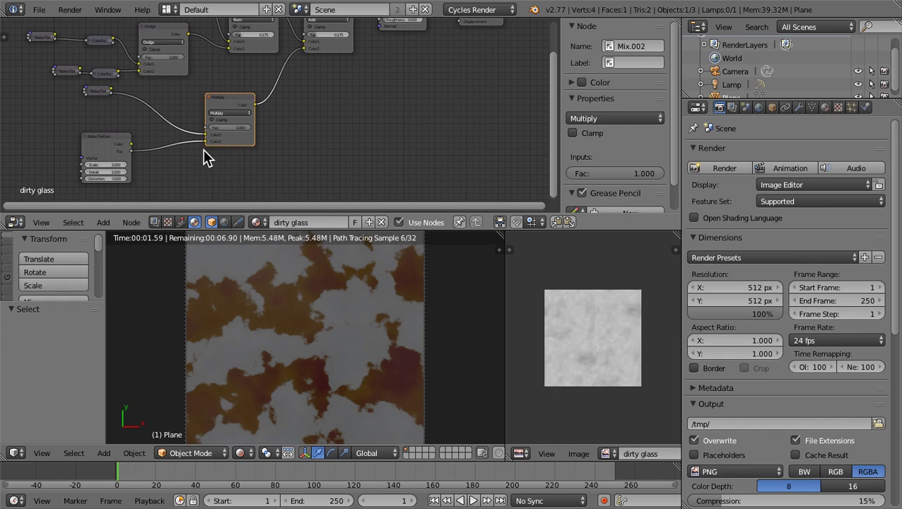
pyautogui.scroll(1, 204, 149)
pyautogui.click(226, 128)
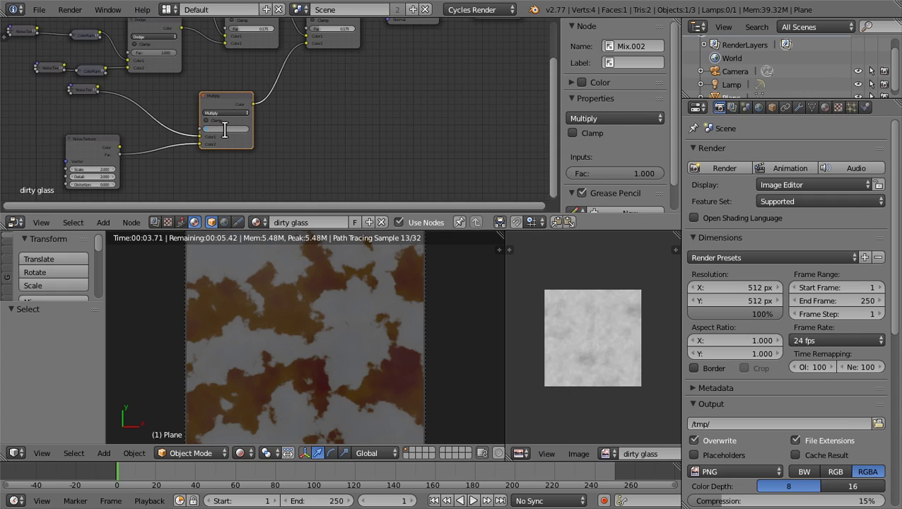
pyautogui.write('0.5')
pyautogui.press('Return')
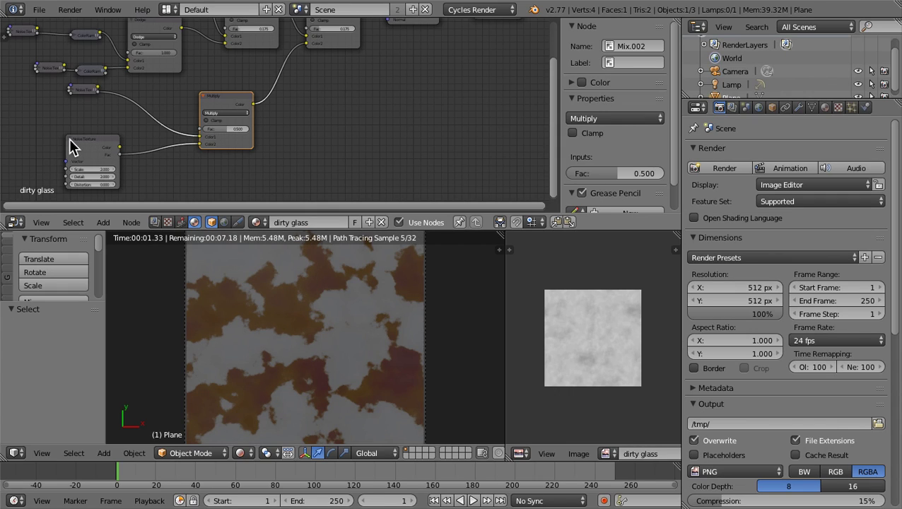
pyautogui.moveTo(71, 147); pyautogui.dragTo(50, 148)
# Step: Insert a duplicate of the lower ColorRamp between the collapsed Noise Texture and Multiply's Color1 input, and expand the new ColorRamp
pyautogui.scroll(-1, 308, 60)
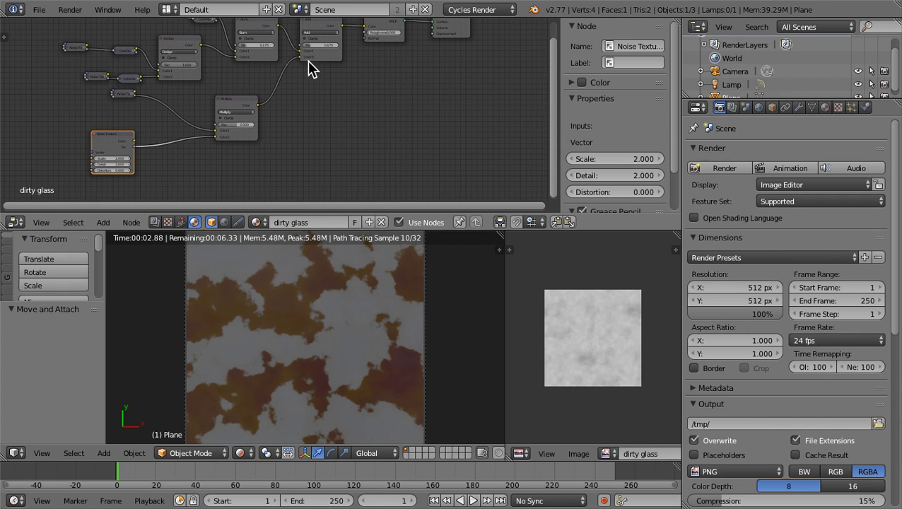
pyautogui.click(131, 79)
pyautogui.hotkey('shift', 'd')
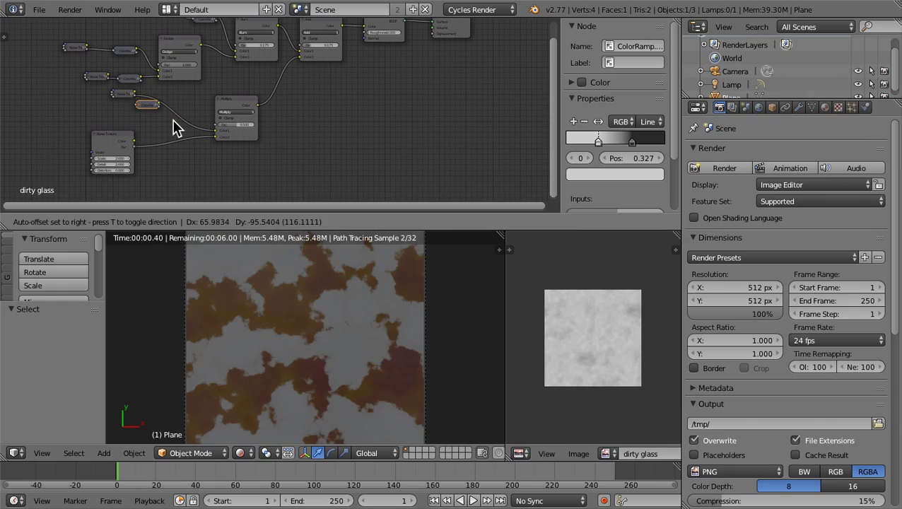
pyautogui.click(186, 120)
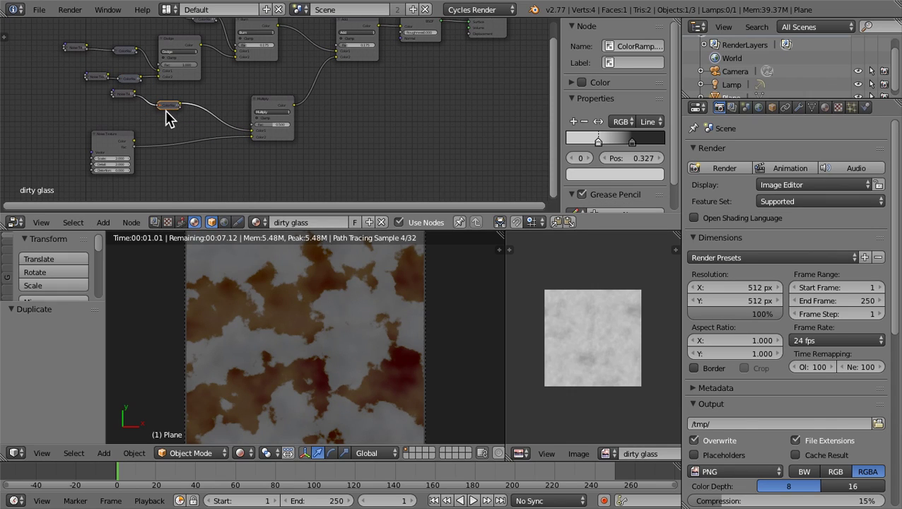
pyautogui.scroll(1, 148, 113)
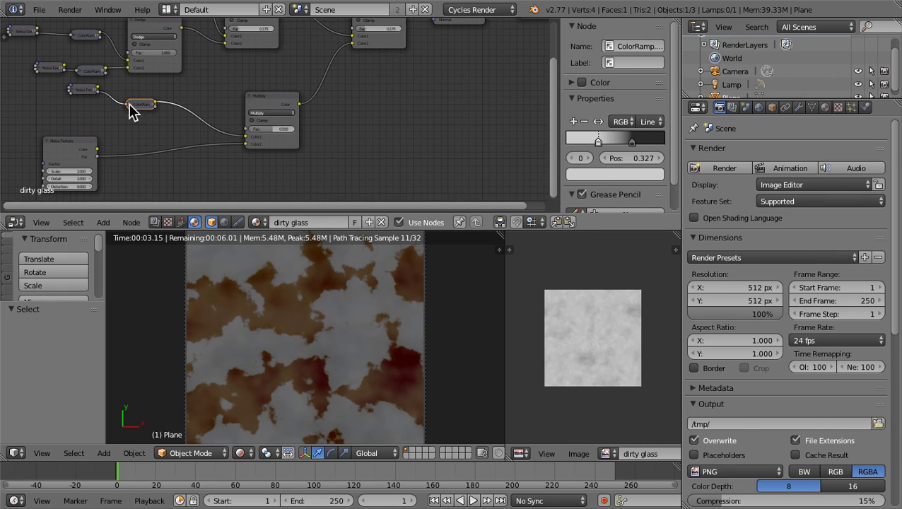
pyautogui.click(130, 104)
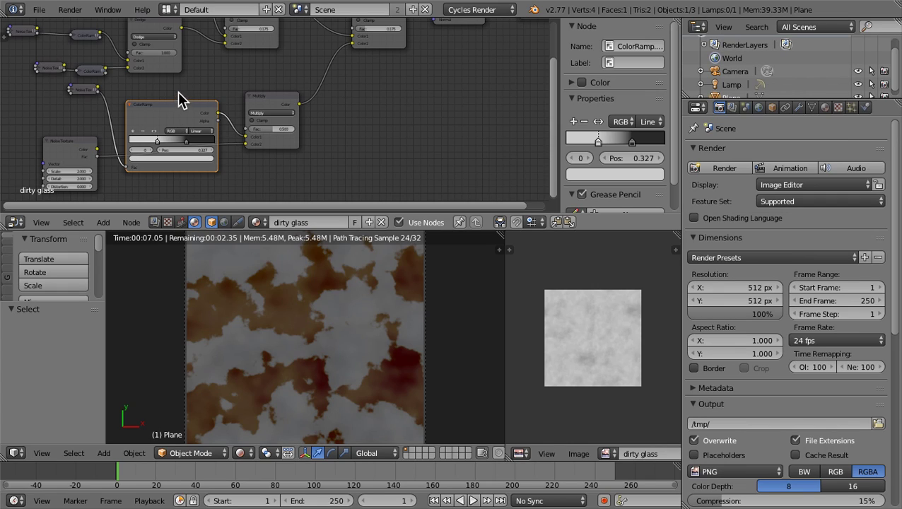
# Step: Collapse the ColorRamp, insert a duplicate of it between the lowest Noise Texture and Multiply's Color2 input, and expand the copy
pyautogui.moveTo(178, 104); pyautogui.dragTo(177, 98)
pyautogui.click(131, 98)
pyautogui.hotkey('shift', 'd')
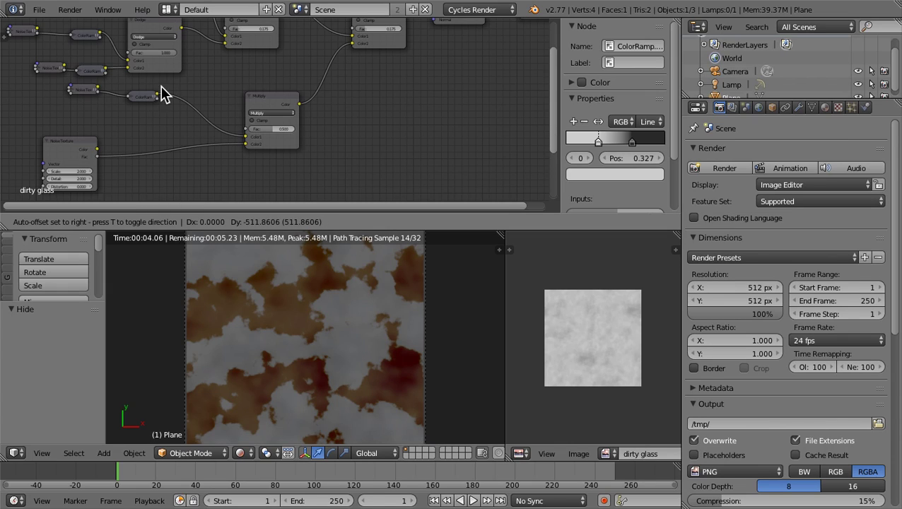
pyautogui.rightClick(176, 100)
pyautogui.press('g')
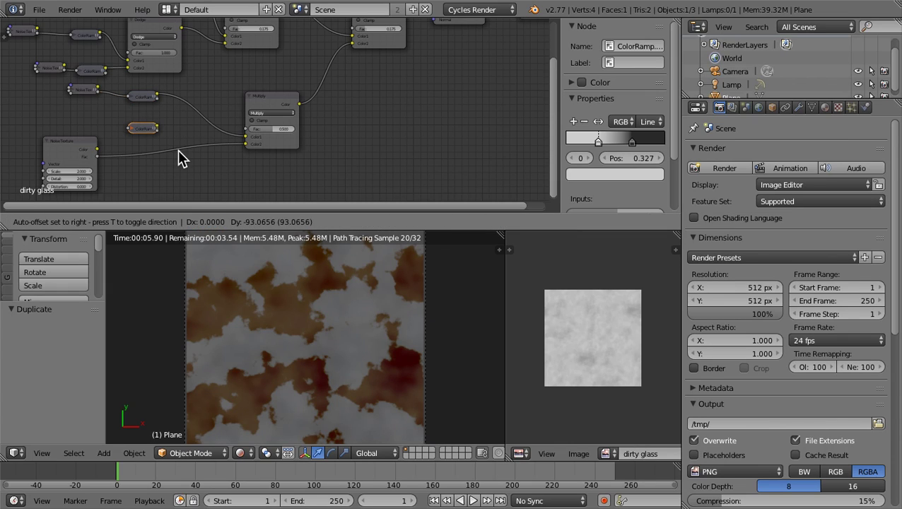
pyautogui.click(187, 176)
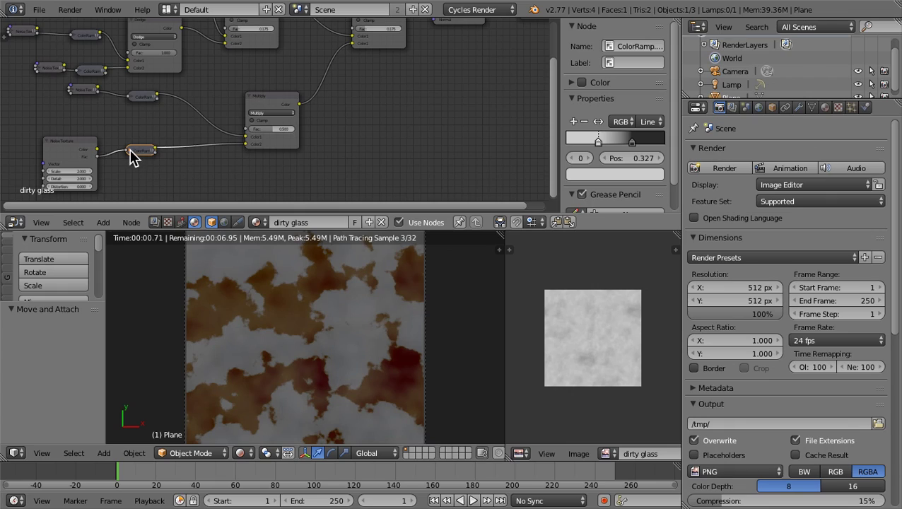
pyautogui.press('h')
pyautogui.click(151, 175)
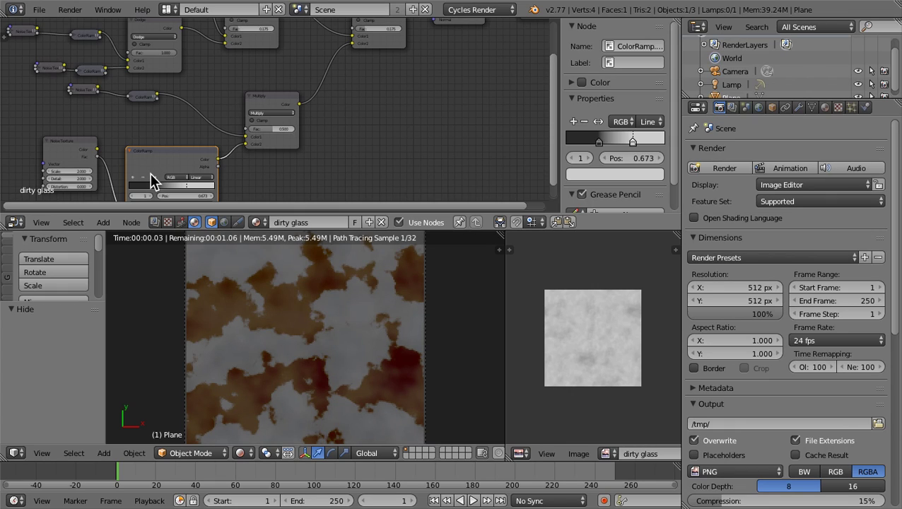
# Step: Flip the lowest ColorRamp's gradient, then set its dark stop to white at 0.669 and its light grey stop to position 0.581
pyautogui.moveTo(234, 135); pyautogui.dragTo(249, 89, button='middle')
pyautogui.scroll(4, 195, 157)
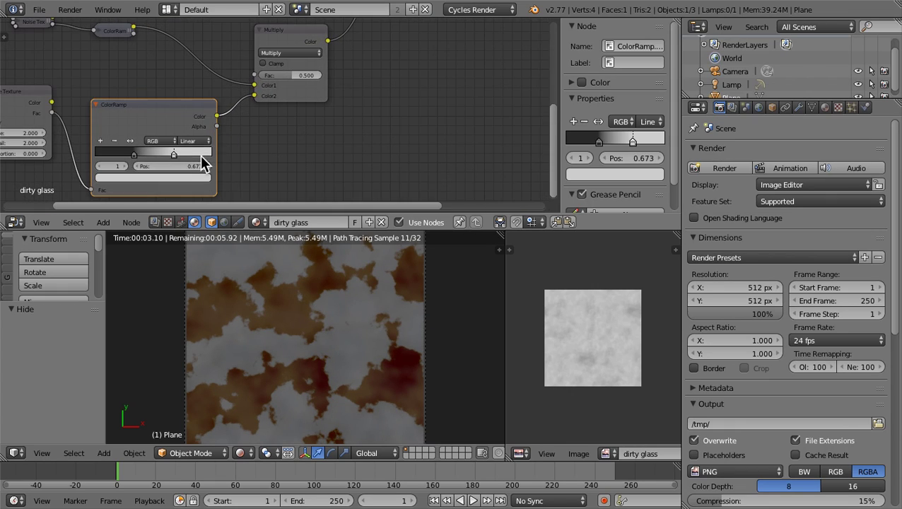
pyautogui.click(131, 142)
pyautogui.click(131, 142)
pyautogui.click(131, 142)
pyautogui.click(131, 142)
pyautogui.click(131, 142)
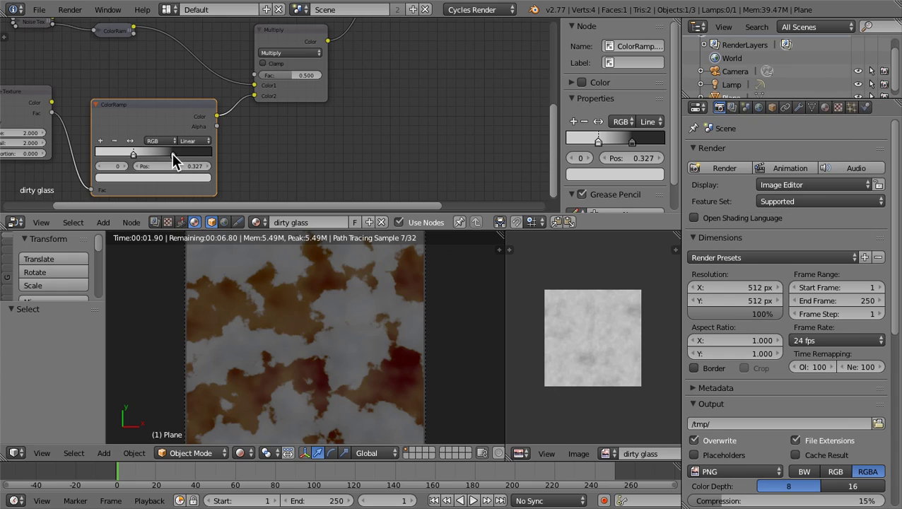
pyautogui.click(171, 152)
pyautogui.click(181, 177)
pyautogui.moveTo(176, 110); pyautogui.dragTo(175, 51)
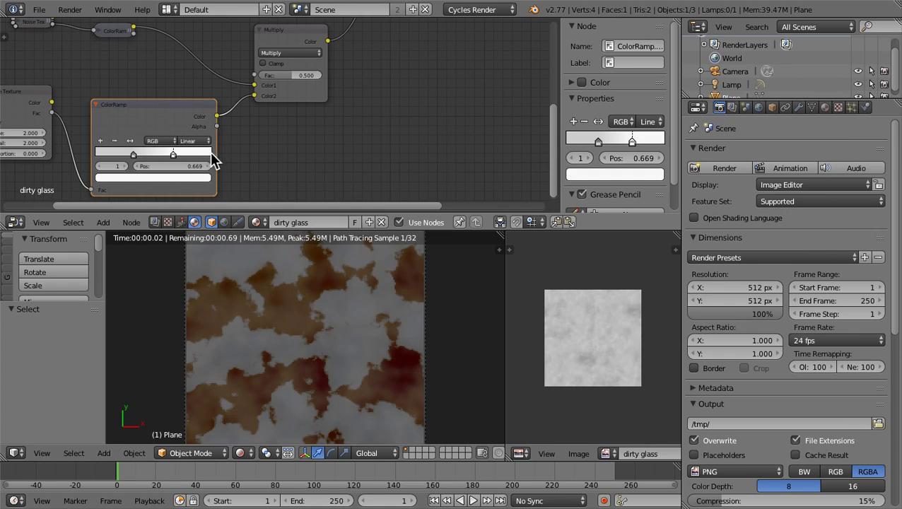
pyautogui.moveTo(130, 153); pyautogui.dragTo(158, 159)
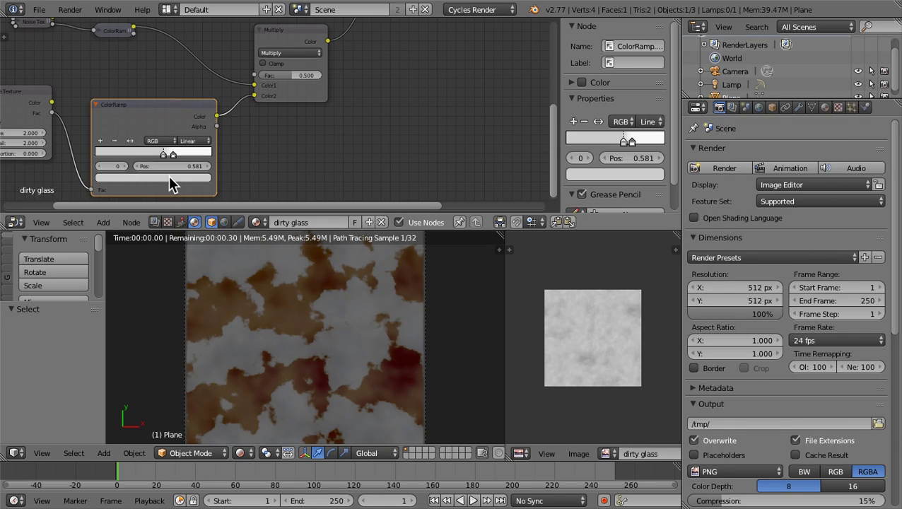
# Step: Move the stops of the ColorRamp feeding Multiply's Color1 closer together, with the dark stop at 0.516, and collapse the node
pyautogui.click(99, 30)
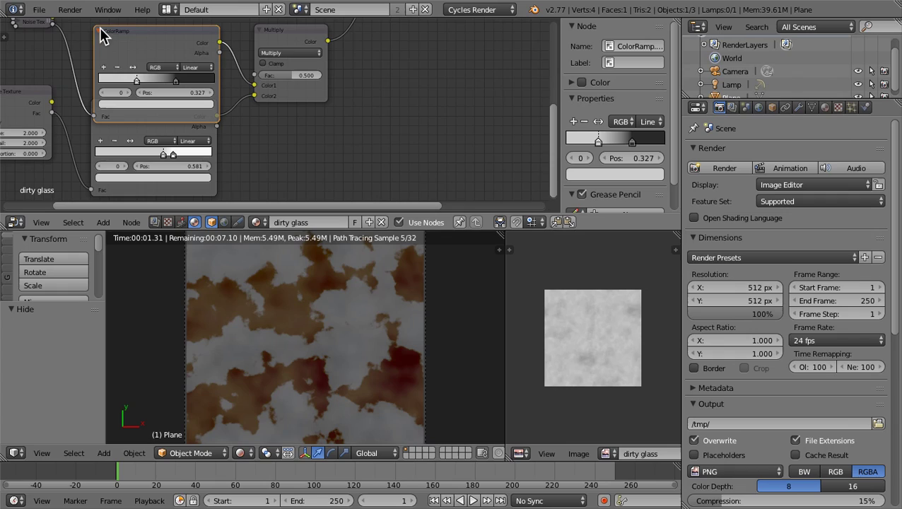
pyautogui.click(138, 80)
pyautogui.moveTo(141, 83)
pyautogui.mouseDown()
pyautogui.moveTo(169, 90)
pyautogui.moveTo(178, 80)
pyautogui.moveTo(158, 82)
pyautogui.mouseUp()
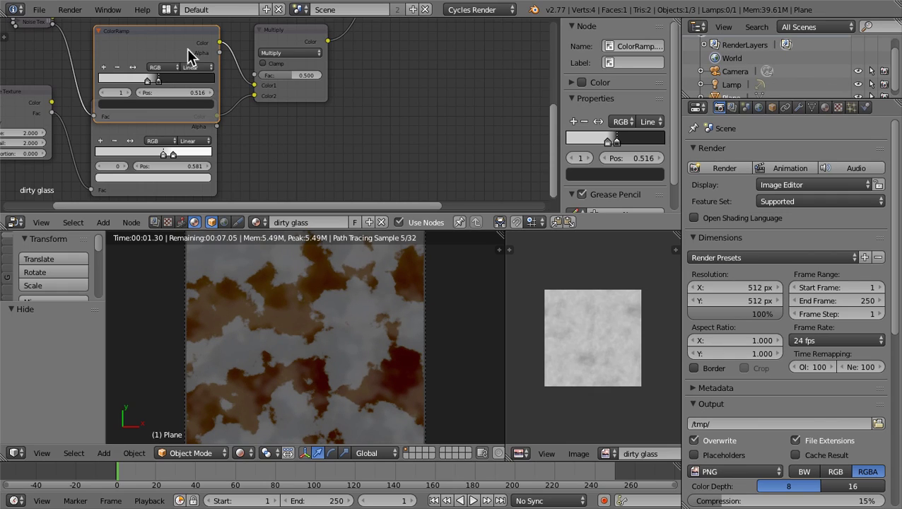
pyautogui.click(99, 31)
pyautogui.click(99, 32)
pyautogui.click(100, 33)
# Step: Move the collapsed Noise Texture and ColorRamp that feed Multiply's Color1 closer to the Multiply node
pyautogui.moveTo(337, 71); pyautogui.dragTo(267, 166, button='middle')
pyautogui.scroll(-2, 240, 106)
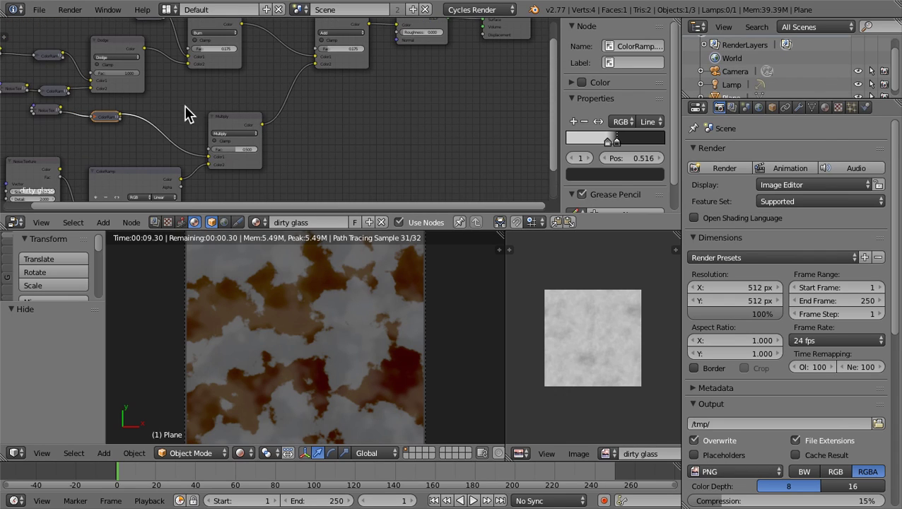
pyautogui.moveTo(40, 111); pyautogui.dragTo(121, 133)
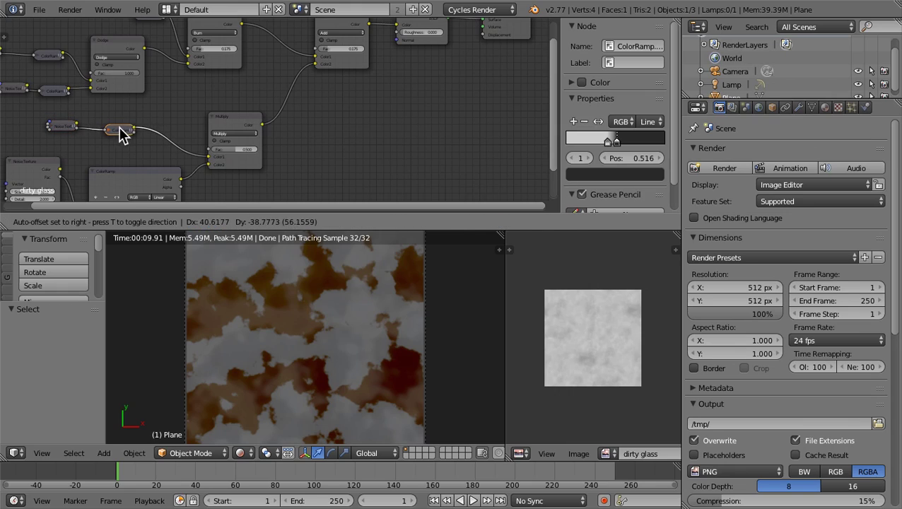
# Step: Set the Add node's Fac to 1 and change its blend type to Overlay
pyautogui.click(342, 49)
pyautogui.write('1')
pyautogui.press('Return')
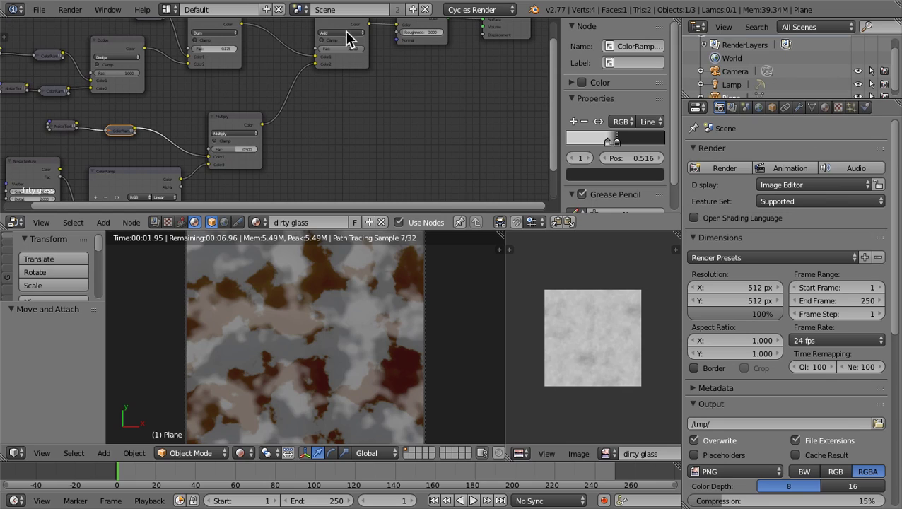
pyautogui.click(347, 33)
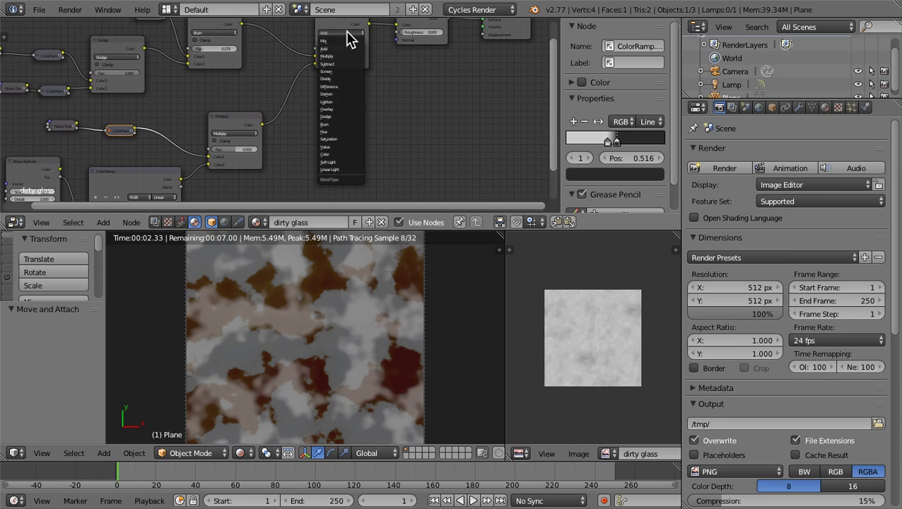
pyautogui.click(346, 110)
pyautogui.moveTo(328, 73); pyautogui.dragTo(375, 131, button='middle')
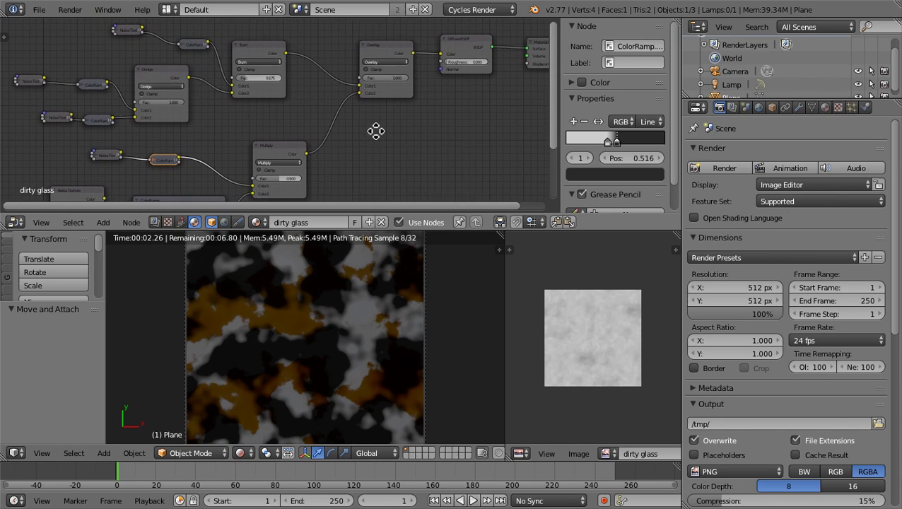
# Step: Turn off the rendered viewport preview and duplicate the topmost Noise Texture and its ColorRamp, placing the copies beside the lower nodes
pyautogui.click(134, 30)
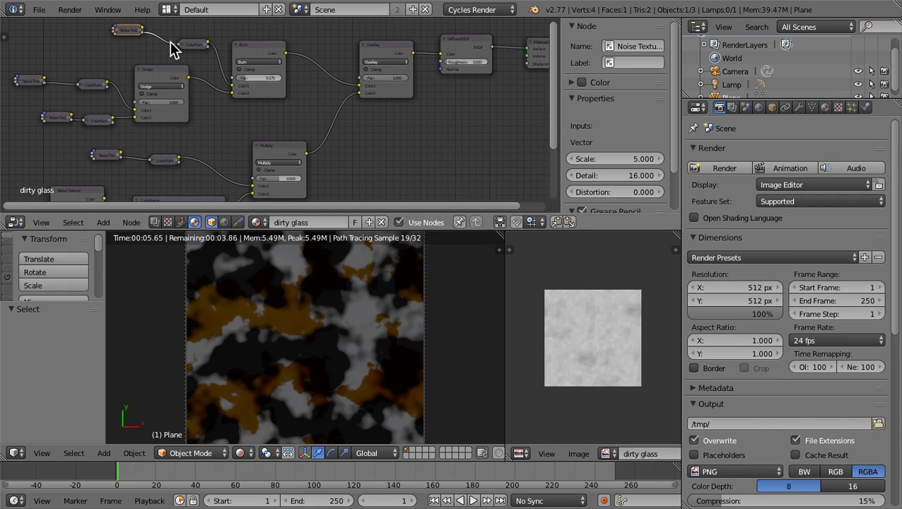
pyautogui.click(200, 45)
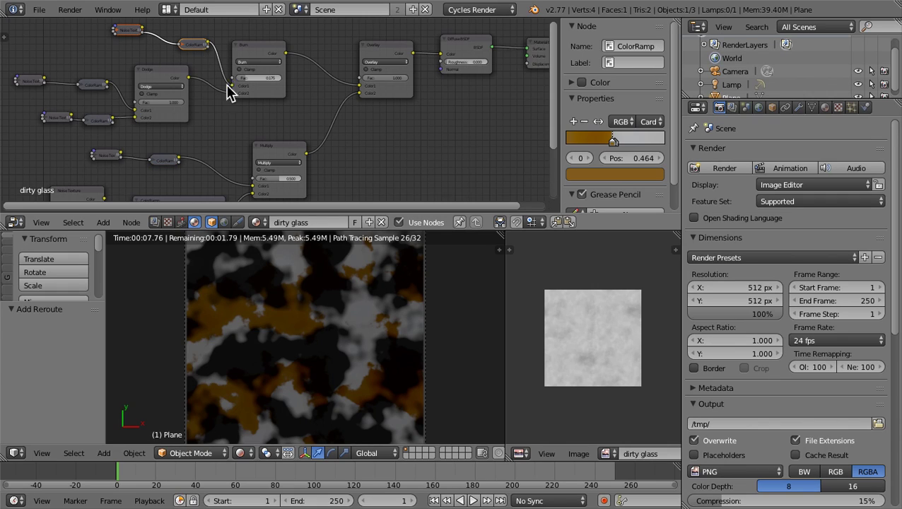
pyautogui.press('z')
pyautogui.click(302, 191)
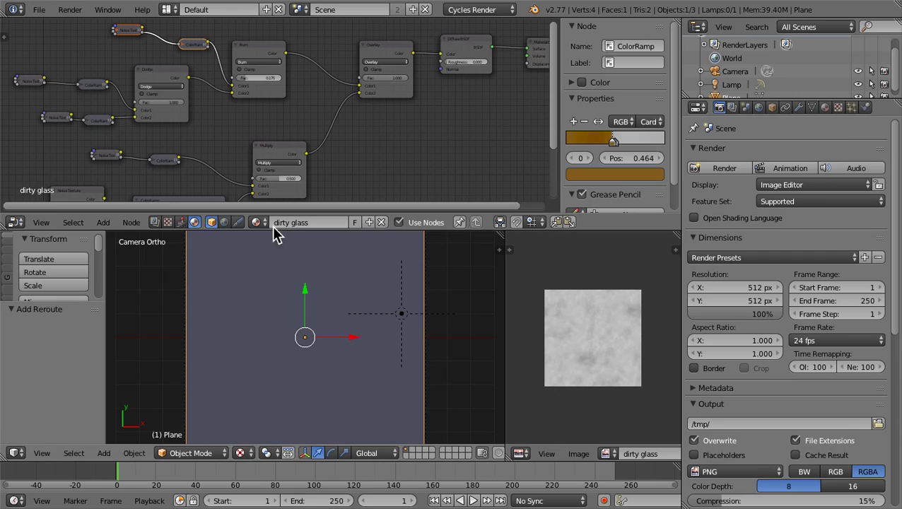
pyautogui.scroll(-2, 228, 100)
pyautogui.hotkey('shift', 'd')
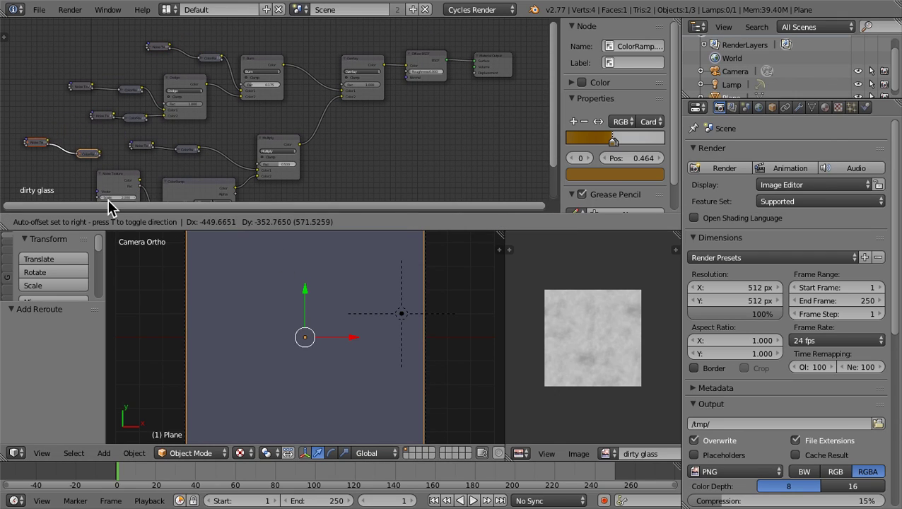
pyautogui.click(103, 194)
pyautogui.moveTo(172, 167); pyautogui.dragTo(180, 101, button='middle')
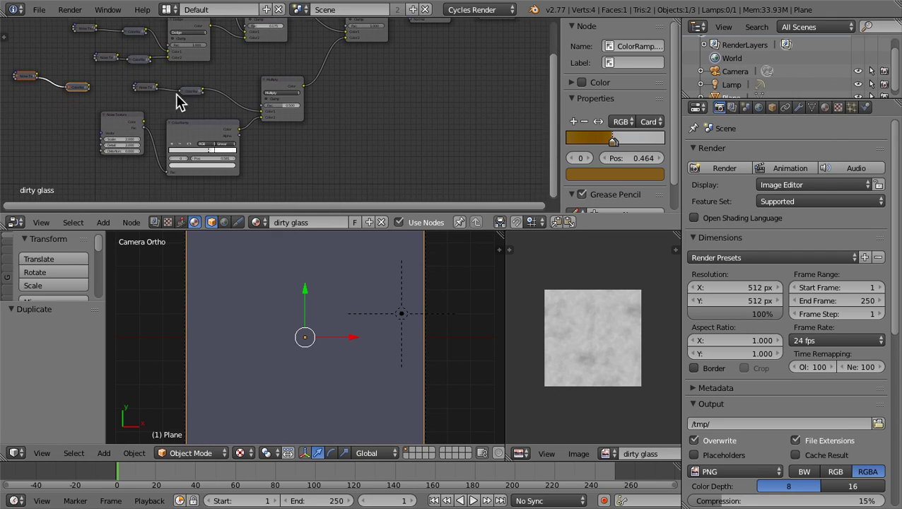
# Step: Delete the Scale 2 Noise Texture and the expanded ColorRamp that feed Multiply's Color2
pyautogui.click(129, 123)
pyautogui.press('x')
pyautogui.click(185, 135)
pyautogui.press('x')
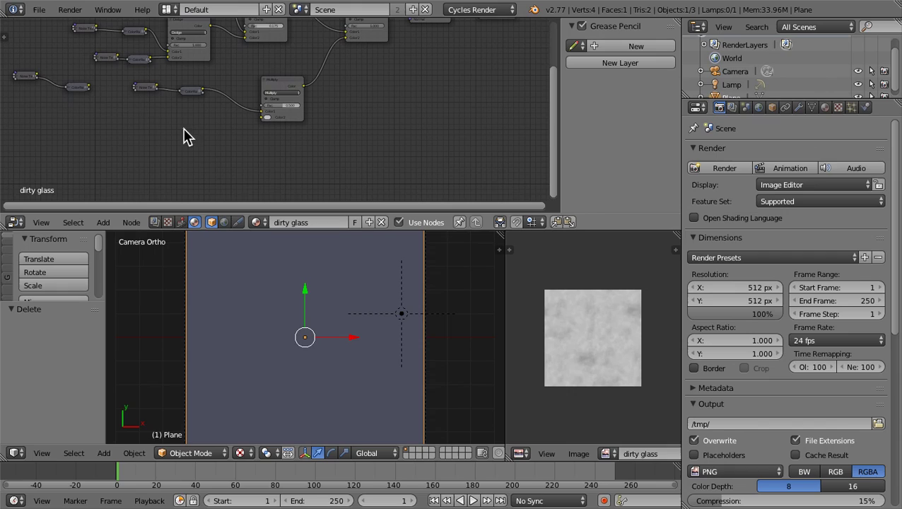
# Step: Place the duplicated Noise Texture and ColorRamp in the freed space, connect the ramp's Color to Multiply's Color2, and expand the ramp
pyautogui.rightClick(28, 75)
pyautogui.keyDown('shift'); pyautogui.rightClick(70, 87); pyautogui.keyUp('shift')
pyautogui.press('g')
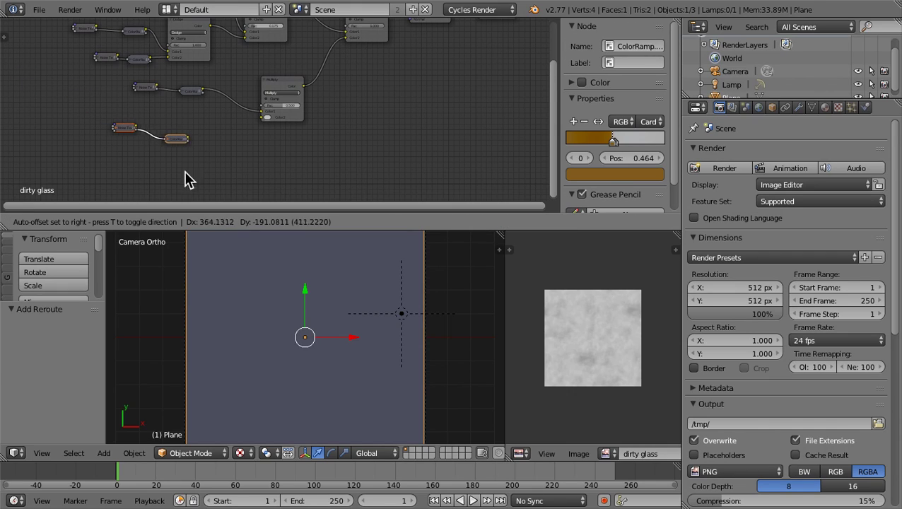
pyautogui.click(200, 165)
pyautogui.scroll(1, 176, 128)
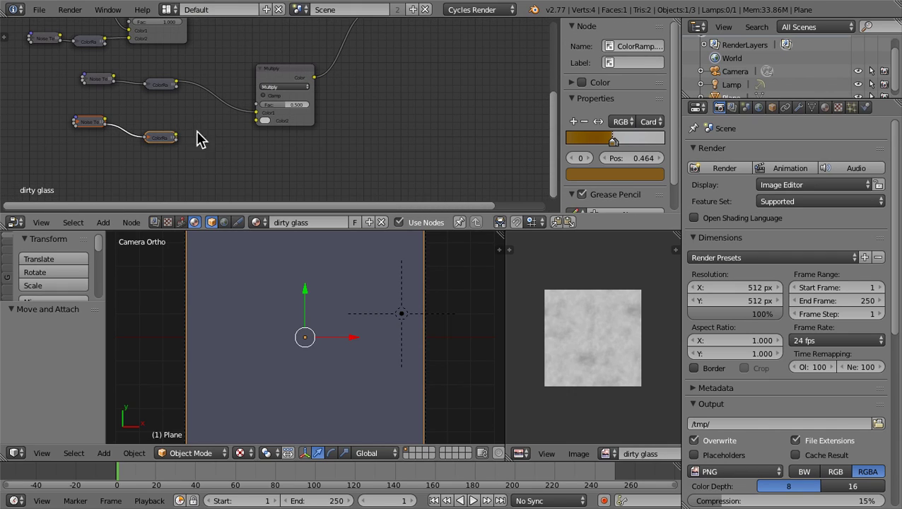
pyautogui.moveTo(175, 137); pyautogui.dragTo(257, 120)
pyautogui.rightClick(147, 136)
pyautogui.press('h')
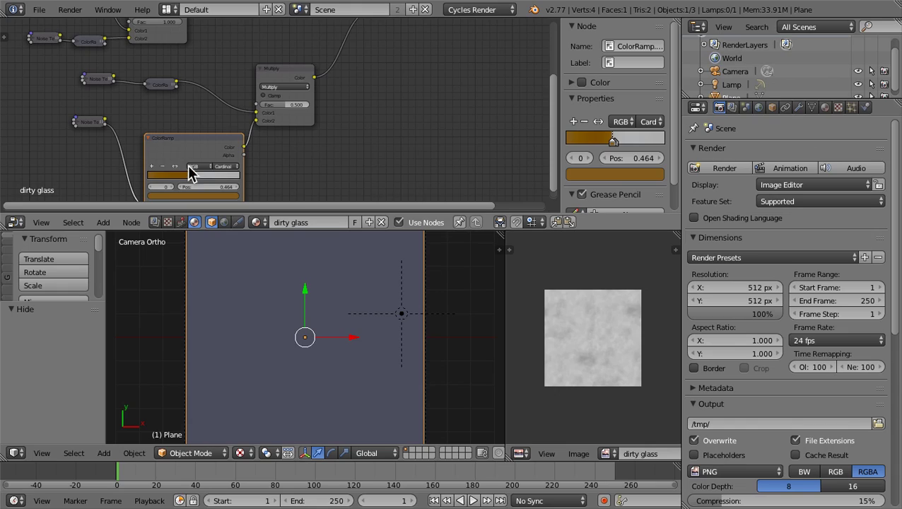
# Step: Flip the new ColorRamp's gradient and change its brown stop to a muted pinkish grey with hue 0.949 and saturation 0.075
pyautogui.click(175, 166)
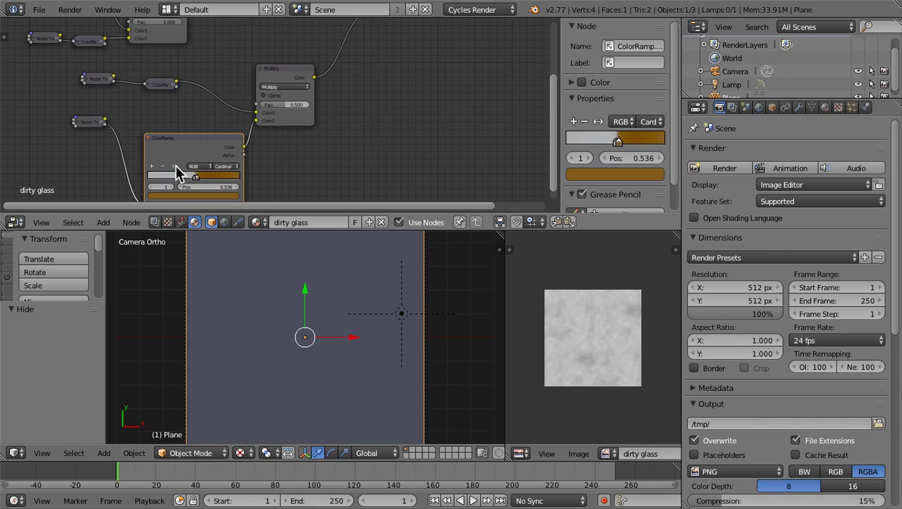
pyautogui.click(205, 193)
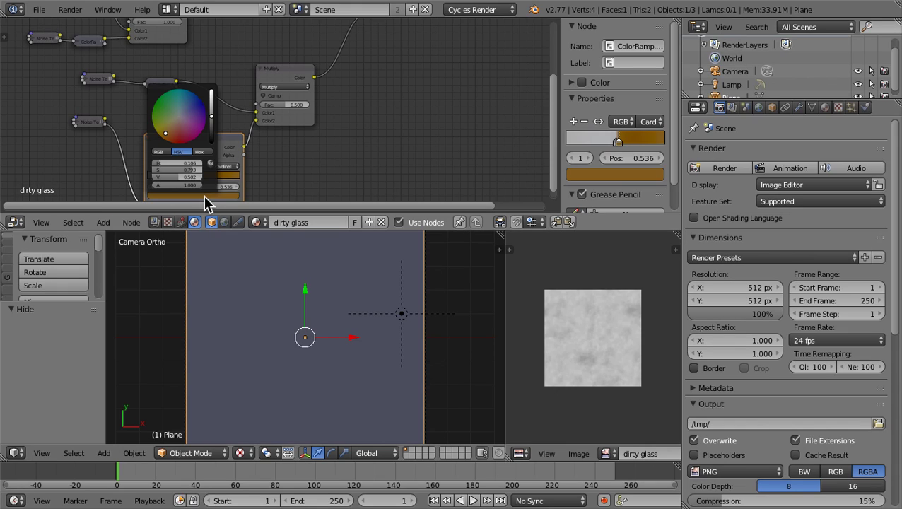
pyautogui.click(184, 162)
pyautogui.write('1')
pyautogui.press('Return')
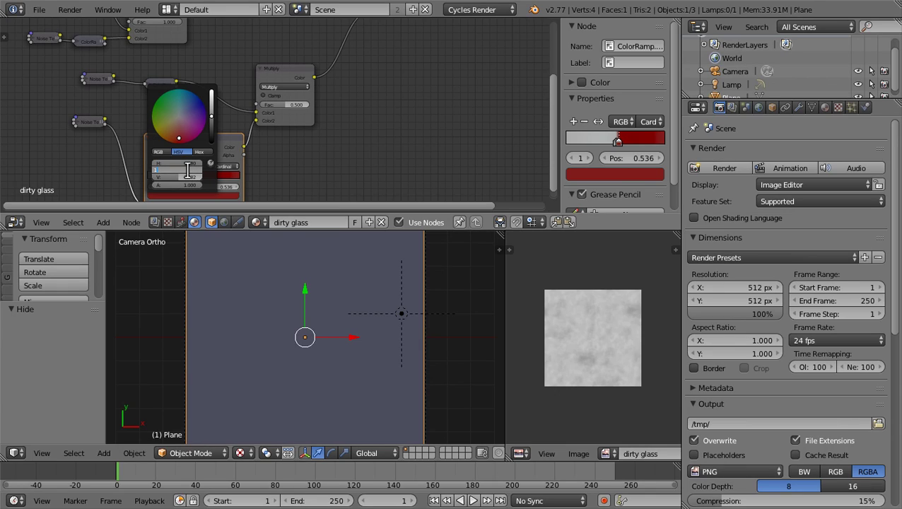
pyautogui.moveTo(190, 138)
pyautogui.mouseDown()
pyautogui.moveTo(170, 124)
pyautogui.moveTo(180, 118)
pyautogui.mouseUp()
# Step: Make the ColorRamp's active stop a neutral light grey with hue 0, saturation 0 and value 0.6
pyautogui.click(189, 165)
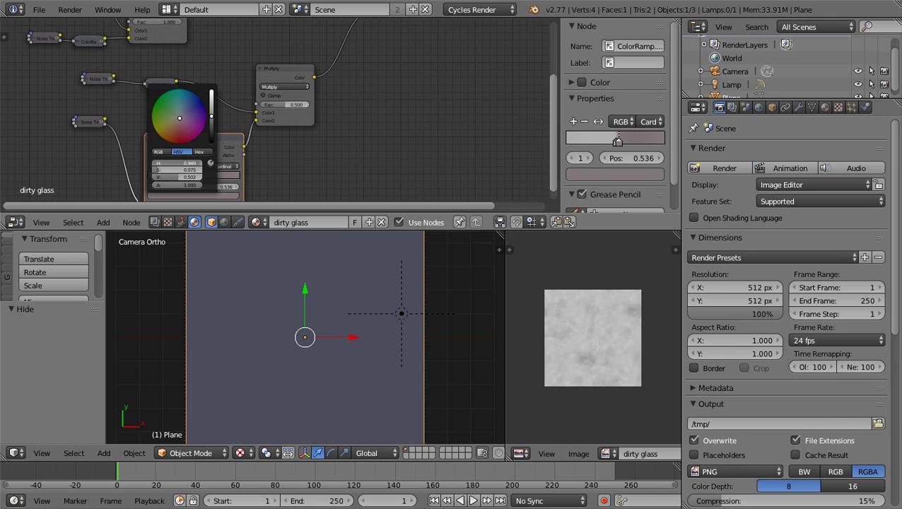
pyautogui.write('0')
pyautogui.press('Return')
pyautogui.click(191, 170)
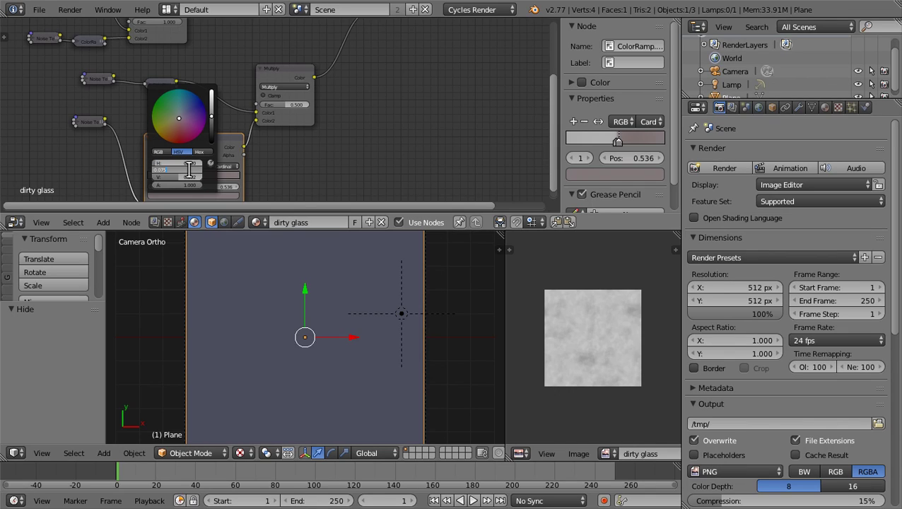
pyautogui.write('0')
pyautogui.press('Return')
pyautogui.write('00')
pyautogui.press('Return')
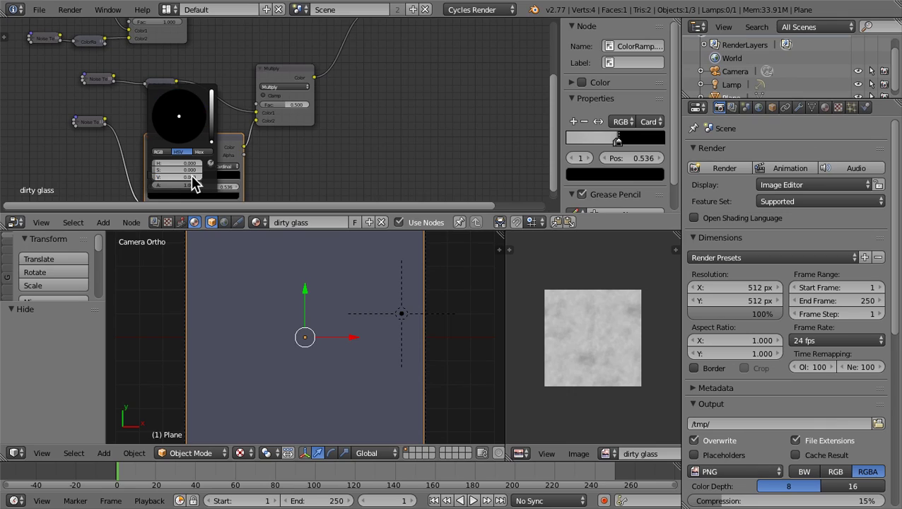
pyautogui.click(210, 110)
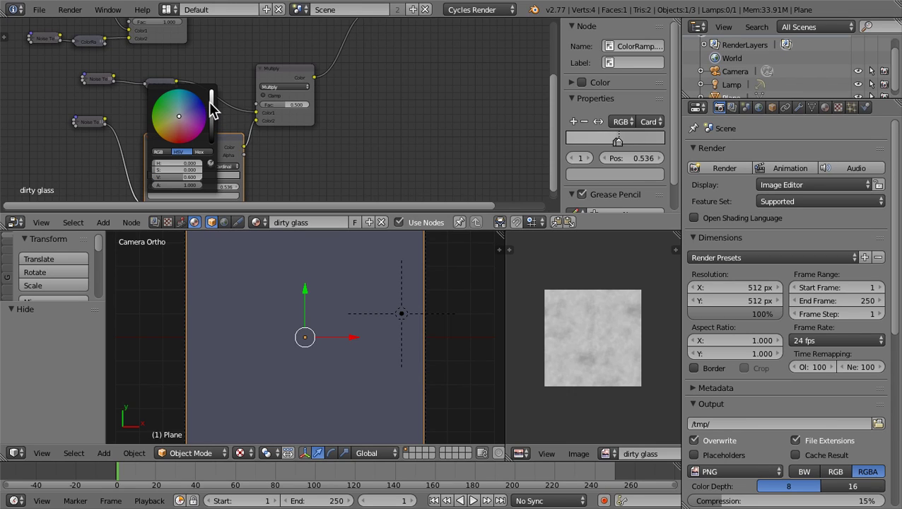
# Step: Change the Multiply node's blend type to Mix and turn the rendered viewport preview back on
pyautogui.moveTo(295, 111); pyautogui.dragTo(218, 167, button='middle')
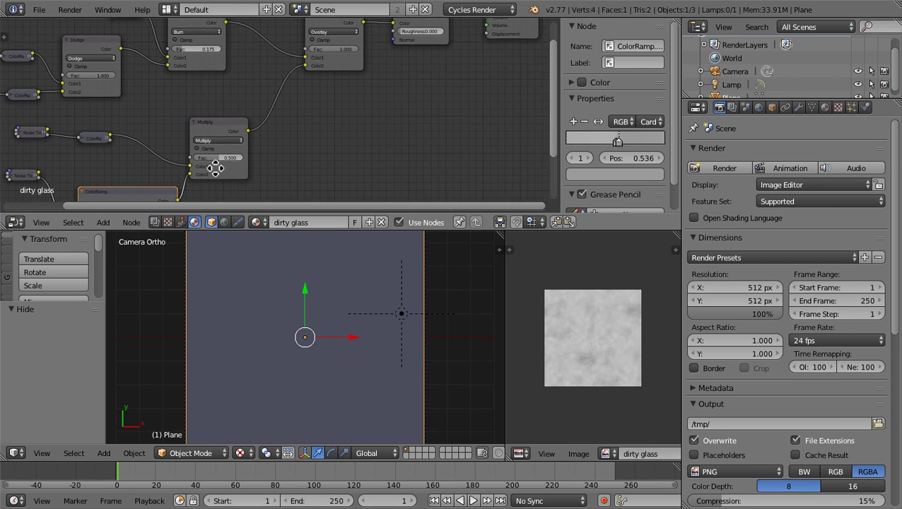
pyautogui.click(225, 143)
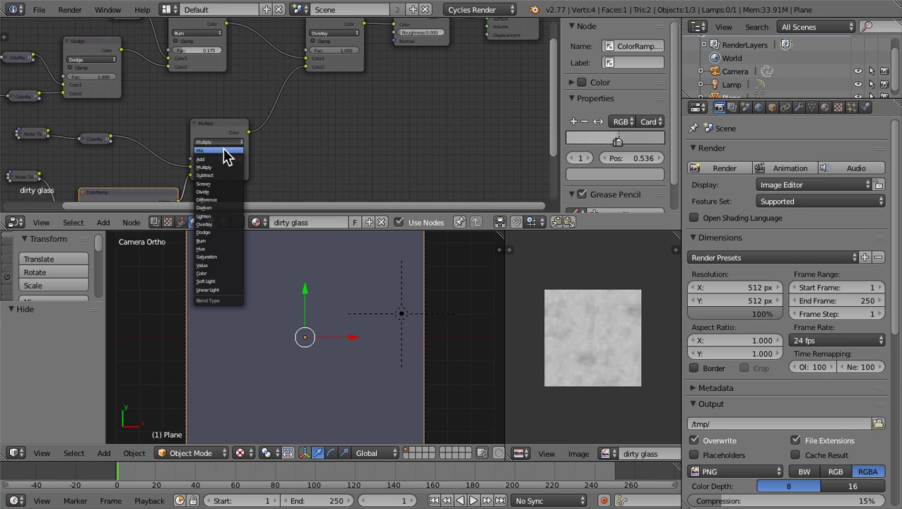
pyautogui.click(229, 151)
pyautogui.press('z')
pyautogui.click(368, 236)
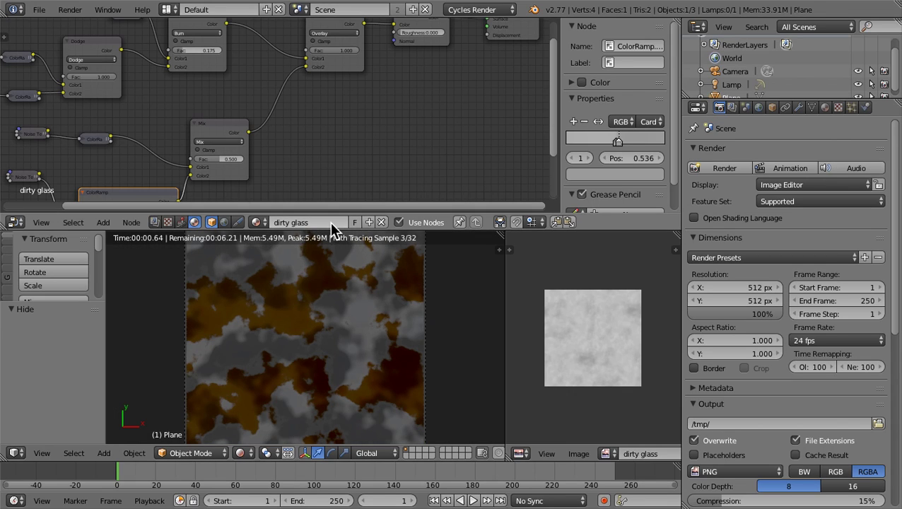
pyautogui.scroll(-3, 146, 145)
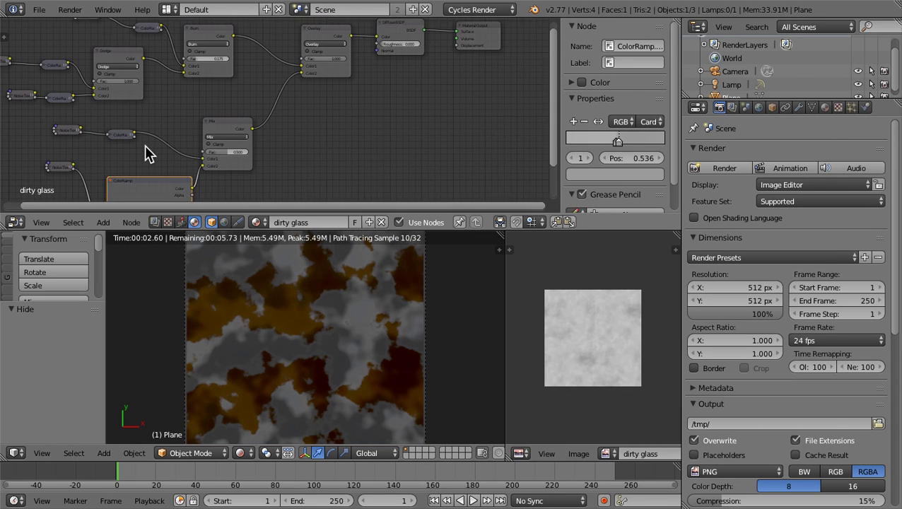
# Step: Delete the Noise Texture and ColorRamp pair feeding the Mix node's Color1 input
pyautogui.moveTo(148, 143); pyautogui.dragTo(167, 121, button='middle')
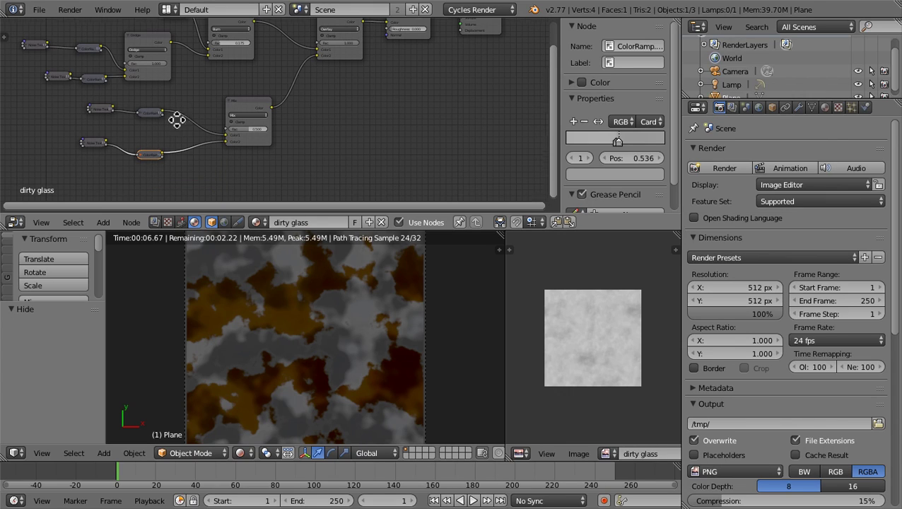
pyautogui.moveTo(178, 118); pyautogui.dragTo(180, 185, button='middle')
pyautogui.moveTo(162, 146); pyautogui.dragTo(166, 96, button='middle')
pyautogui.click(132, 118)
pyautogui.click(175, 121)
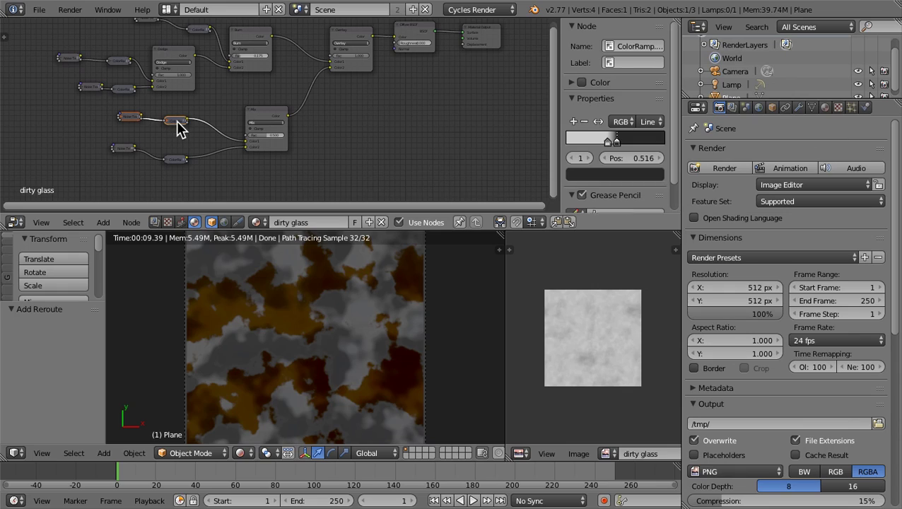
pyautogui.press('x')
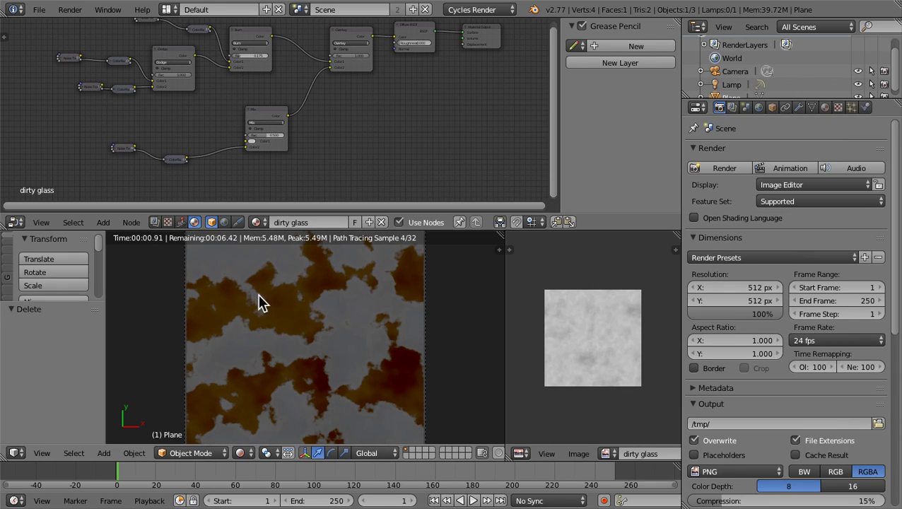
# Step: Change the dark stop of the ColorRamp feeding the Dodge node's Color2 to black, then collapse the ramp
pyautogui.scroll(1, 231, 161)
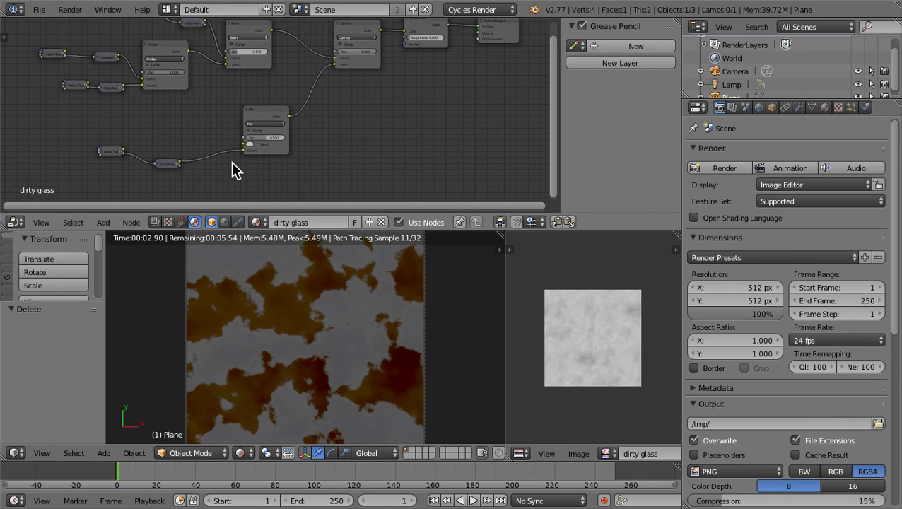
pyautogui.moveTo(231, 161); pyautogui.dragTo(241, 112, button='middle')
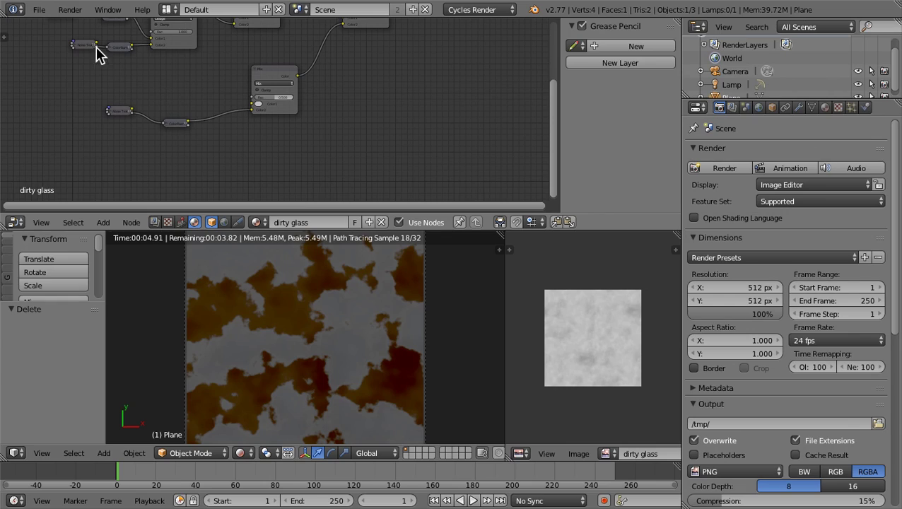
pyautogui.moveTo(145, 69); pyautogui.dragTo(157, 107, button='middle')
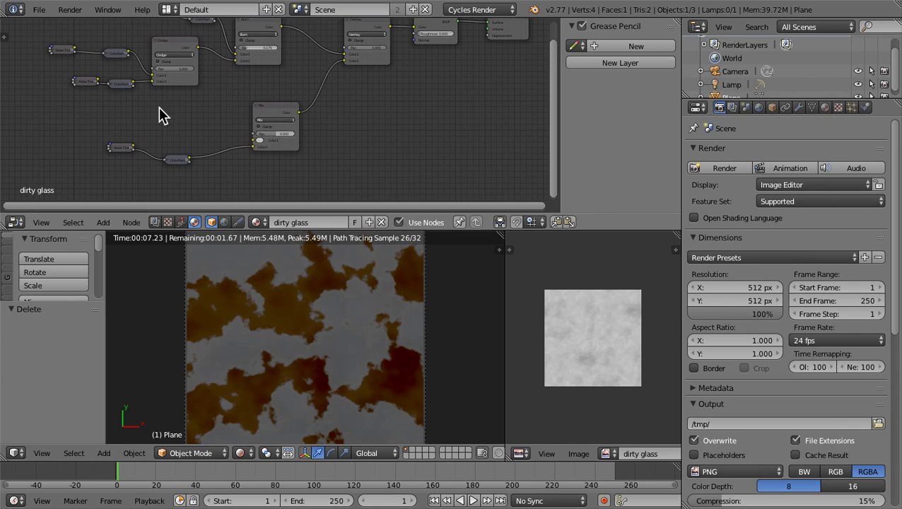
pyautogui.click(114, 84)
pyautogui.press('h')
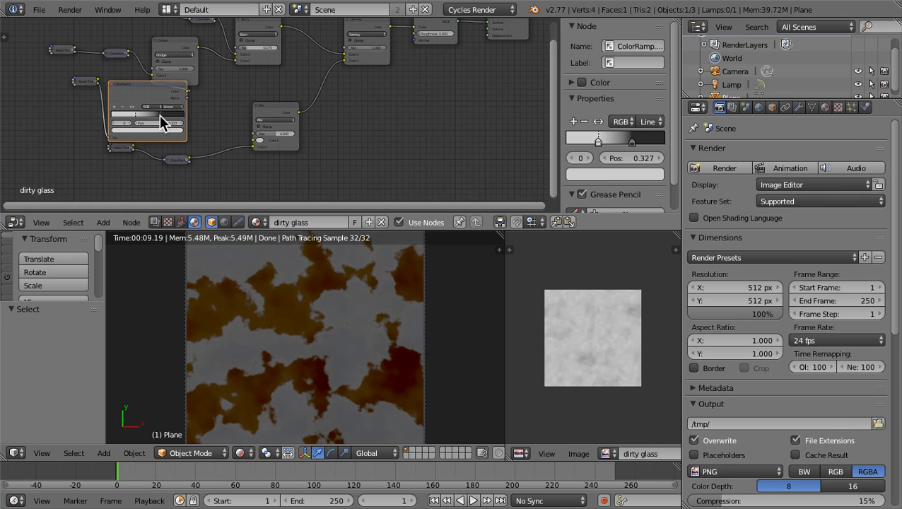
pyautogui.click(159, 115)
pyautogui.click(160, 127)
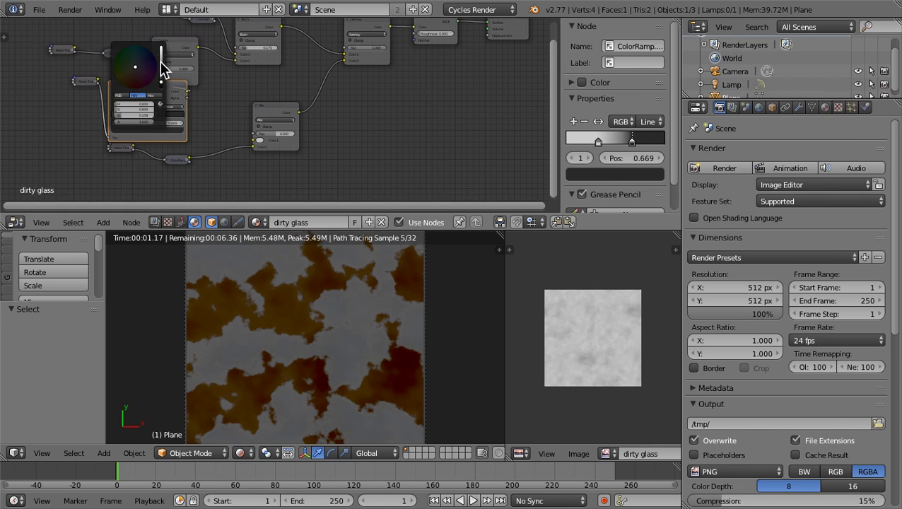
pyautogui.moveTo(161, 70)
pyautogui.mouseDown()
pyautogui.moveTo(161, 48)
pyautogui.moveTo(162, 87)
pyautogui.mouseUp()
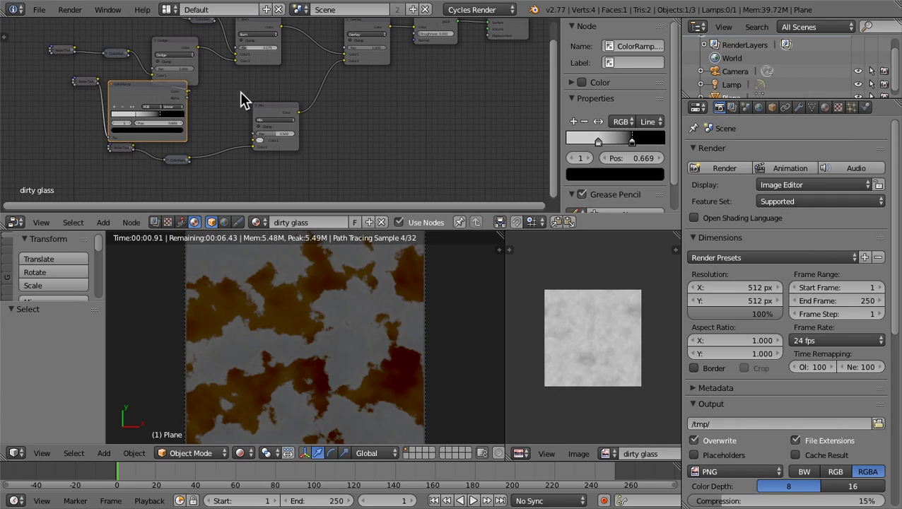
pyautogui.press('h')
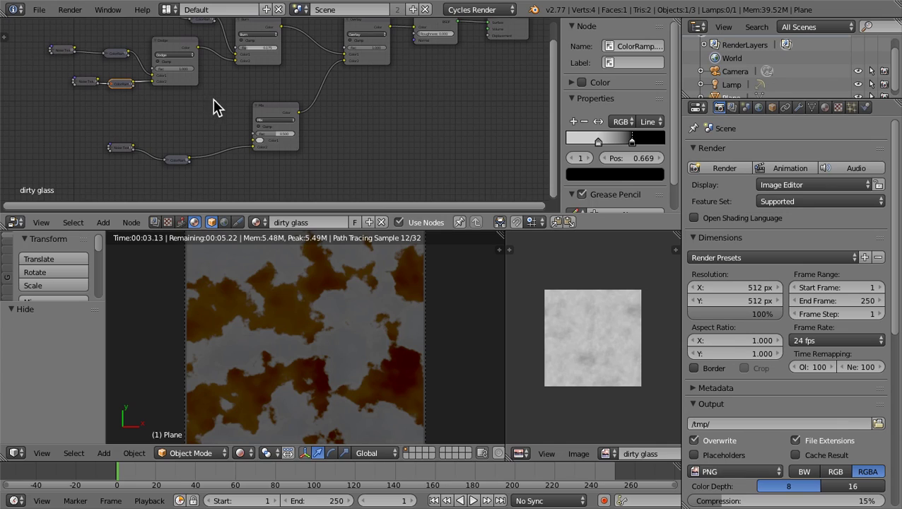
# Step: Darken the dark stop of the ColorRamp feeding the Dodge node's Color1 to near black, then collapse the ramp
pyautogui.moveTo(222, 87)
pyautogui.mouseDown(button='middle')
pyautogui.moveTo(195, 116)
pyautogui.moveTo(223, 94)
pyautogui.mouseUp(button='middle')
pyautogui.click(109, 60)
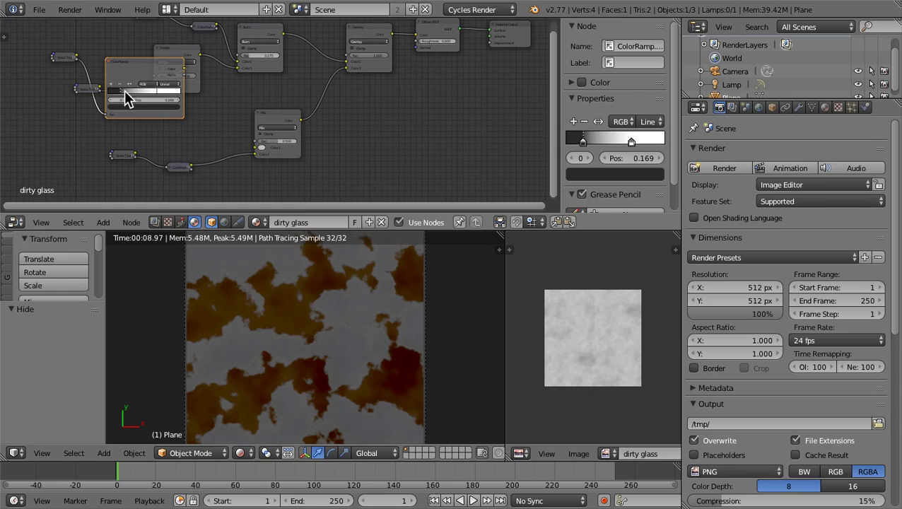
pyautogui.moveTo(126, 89); pyautogui.dragTo(118, 89)
pyautogui.click(130, 106)
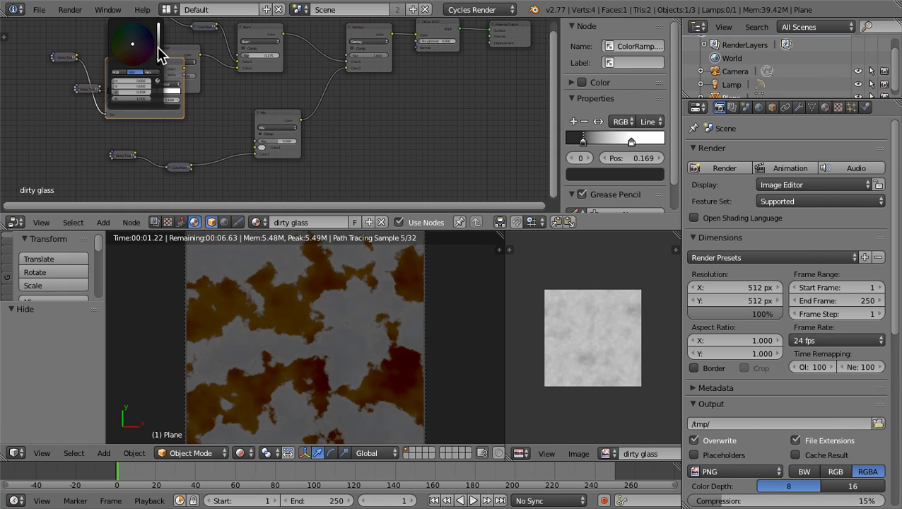
pyautogui.moveTo(159, 48)
pyautogui.mouseDown()
pyautogui.moveTo(158, 29)
pyautogui.moveTo(158, 60)
pyautogui.moveTo(158, 27)
pyautogui.moveTo(159, 64)
pyautogui.mouseUp()
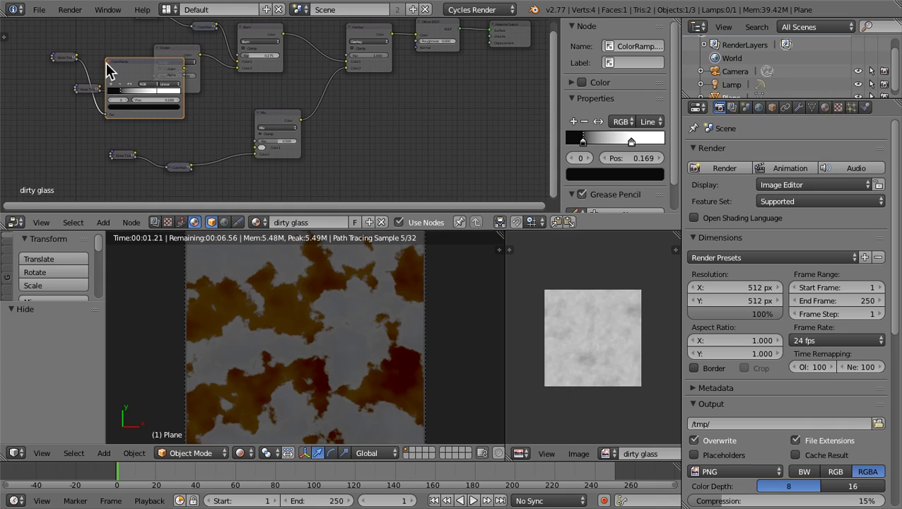
pyautogui.click(108, 61)
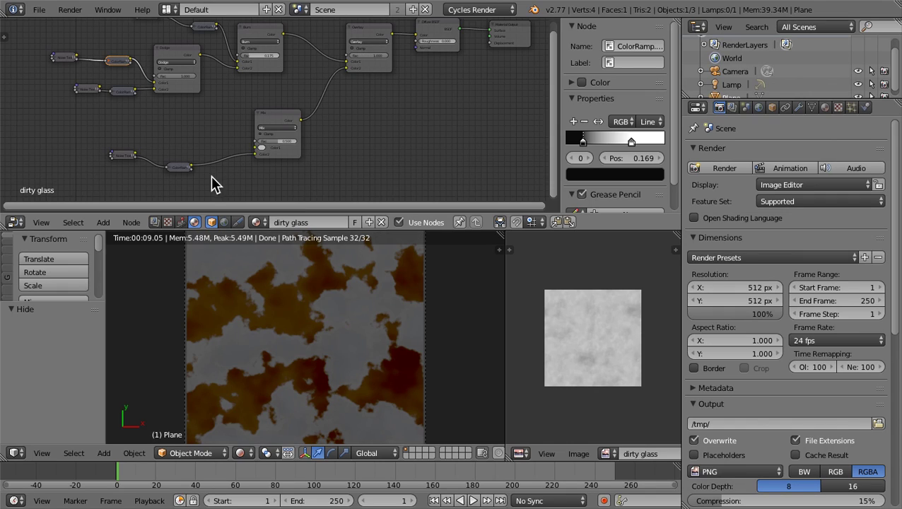
# Step: Duplicate the remaining lower Noise Texture and ColorRamp, connect the copied ramp's Color to the Mix node's Color1, and expand both copies
pyautogui.rightClick(168, 169)
pyautogui.keyDown('shift'); pyautogui.rightClick(121, 155); pyautogui.keyUp('shift')
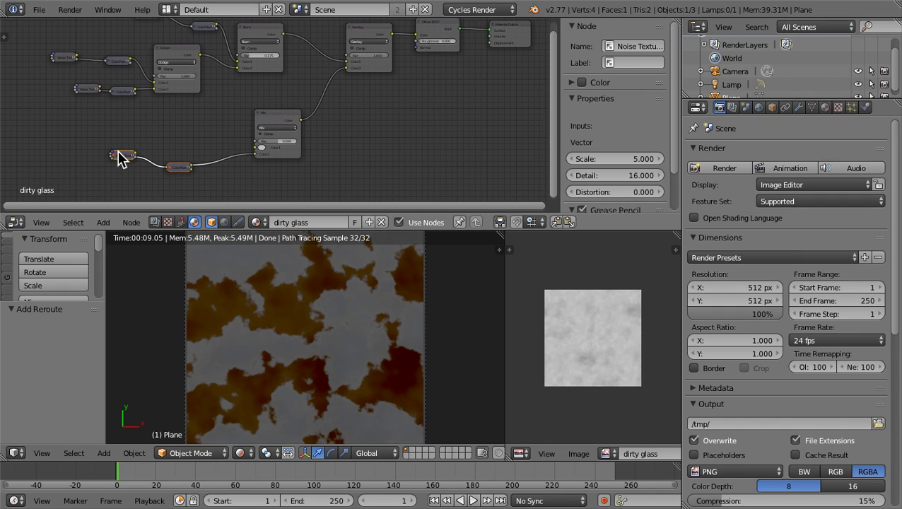
pyautogui.hotkey('shift', 'd')
pyautogui.click(161, 153)
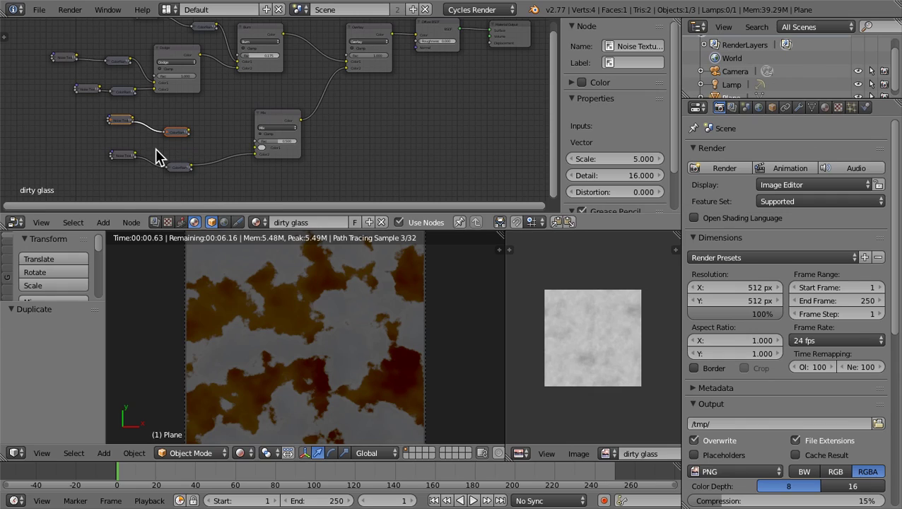
pyautogui.scroll(2, 191, 157)
pyautogui.moveTo(172, 137); pyautogui.dragTo(252, 154)
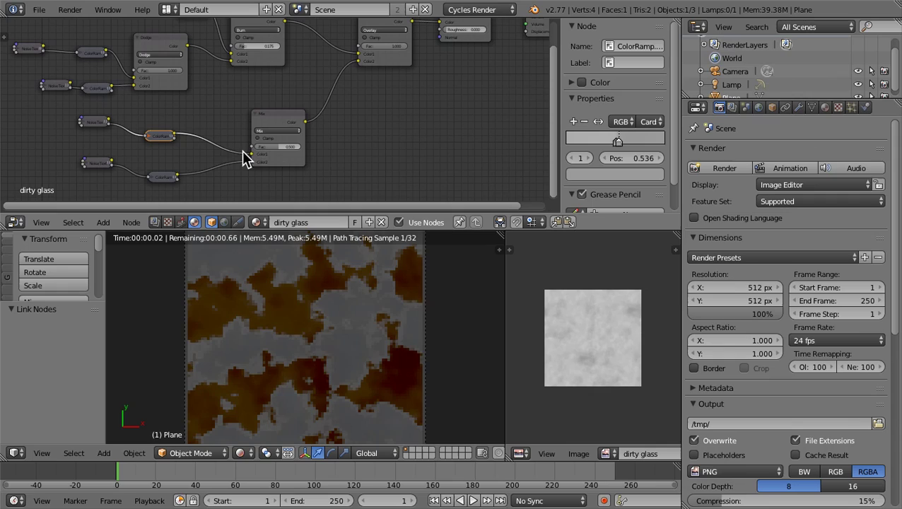
pyautogui.click(149, 135)
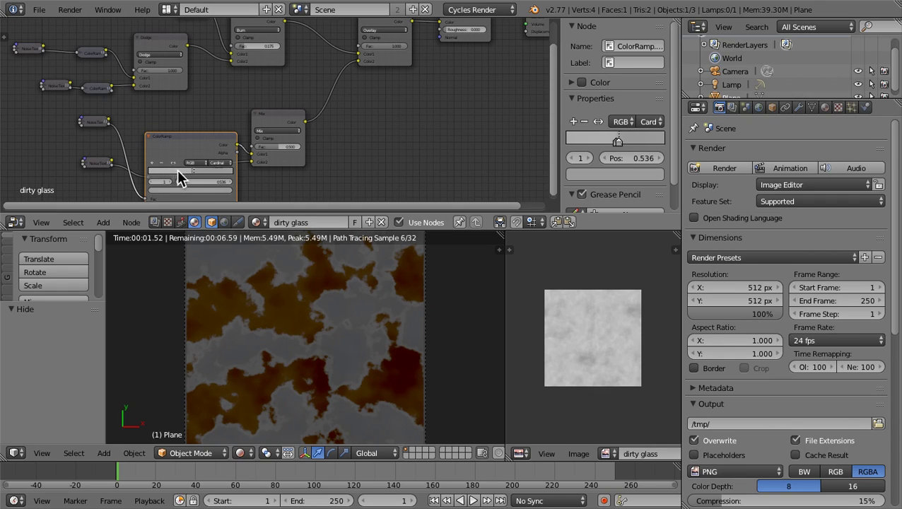
pyautogui.click(83, 121)
# Step: Try scale values of 0.5, 5, 20 and 100 on the duplicated Noise Texture
pyautogui.click(102, 152)
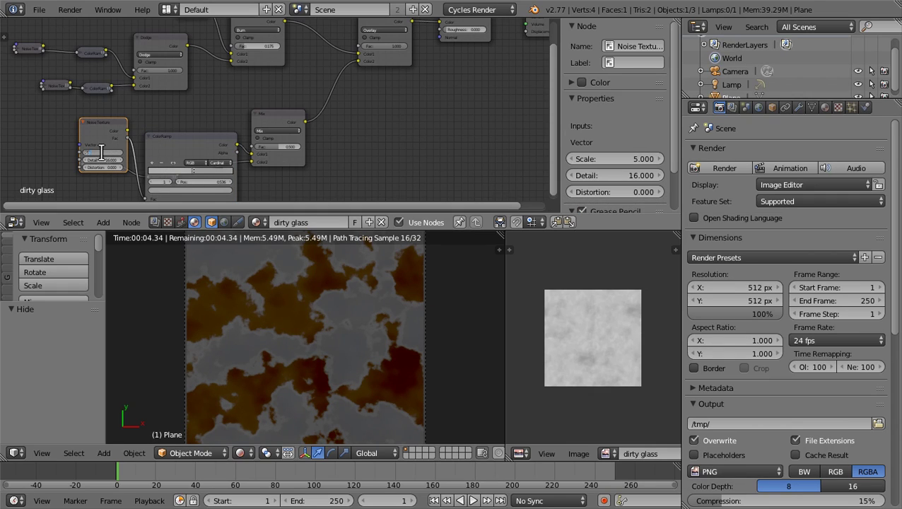
pyautogui.write('0.5')
pyautogui.press('Return')
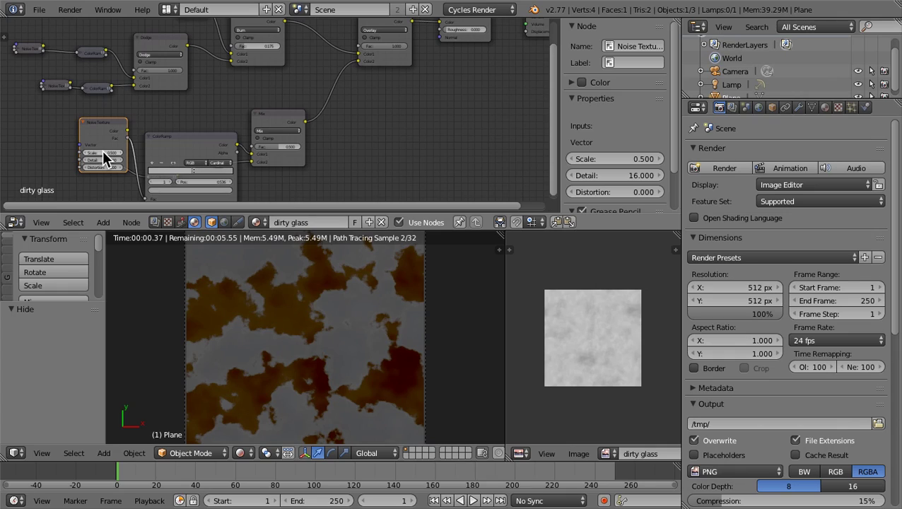
pyautogui.click(102, 152)
pyautogui.write('5')
pyautogui.press('Return')
pyautogui.click(104, 153)
pyautogui.write('20')
pyautogui.press('Return')
pyautogui.click(103, 154)
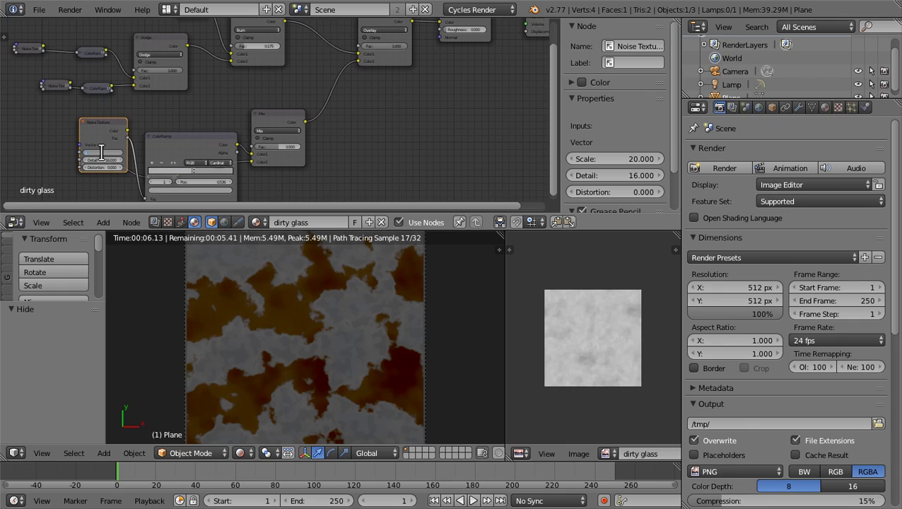
pyautogui.write('100')
pyautogui.press('Return')
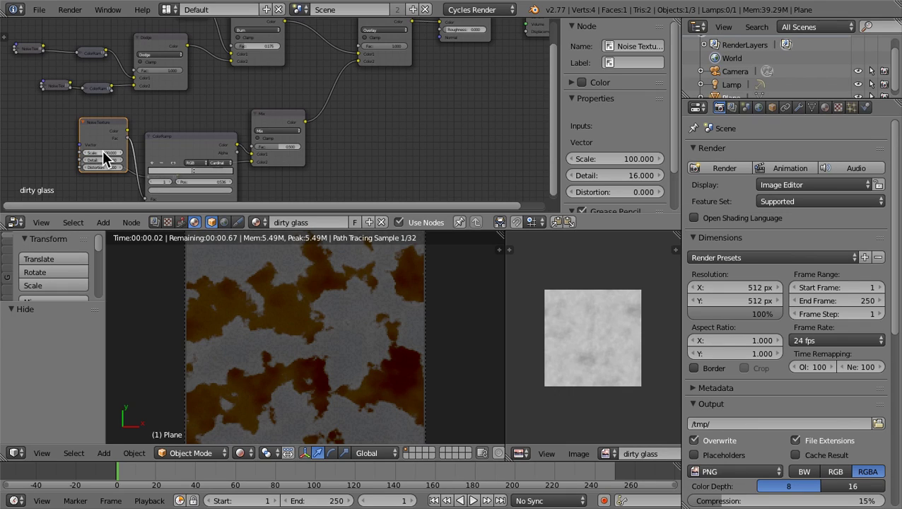
# Step: Set the duplicated Noise Texture's scale to 50
pyautogui.click(105, 153)
pyautogui.write('50')
pyautogui.press('Return')
# Step: Move stop 1 of the duplicated ColorRamp to position 0.742 and darken it to a grey with value 0.32
pyautogui.scroll(2, 196, 180)
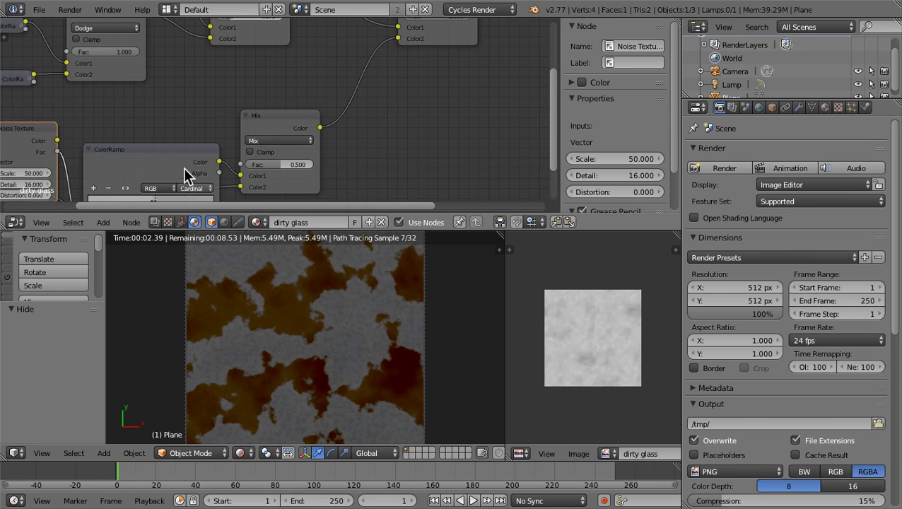
pyautogui.moveTo(187, 175); pyautogui.dragTo(212, 95, button='middle')
pyautogui.moveTo(174, 152); pyautogui.dragTo(198, 159)
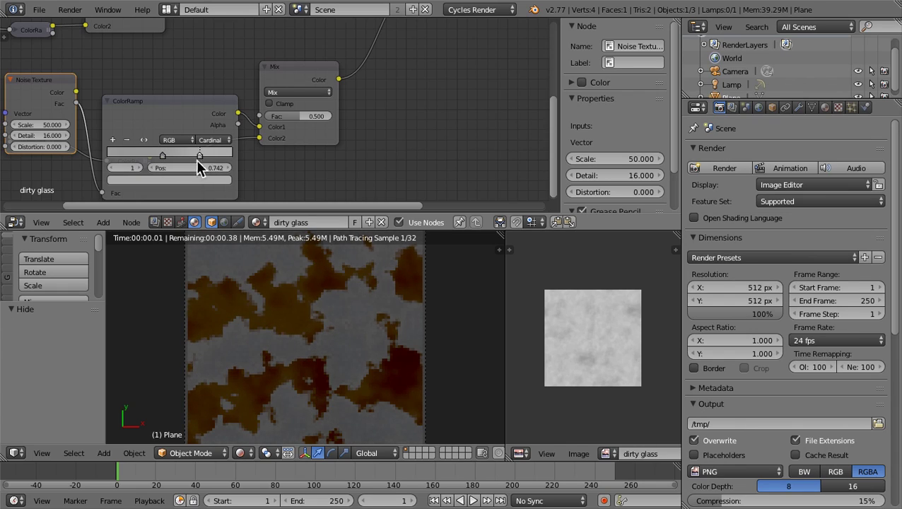
pyautogui.click(212, 177)
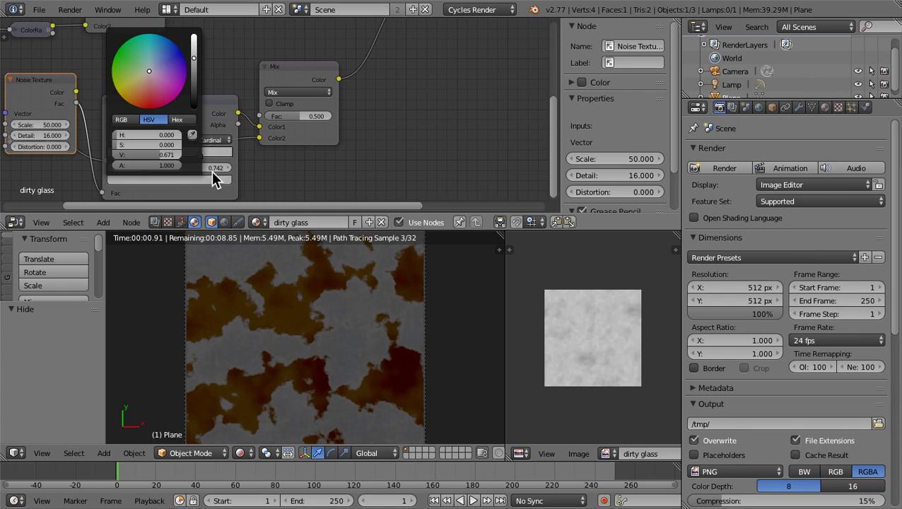
pyautogui.click(194, 79)
pyautogui.click(193, 90)
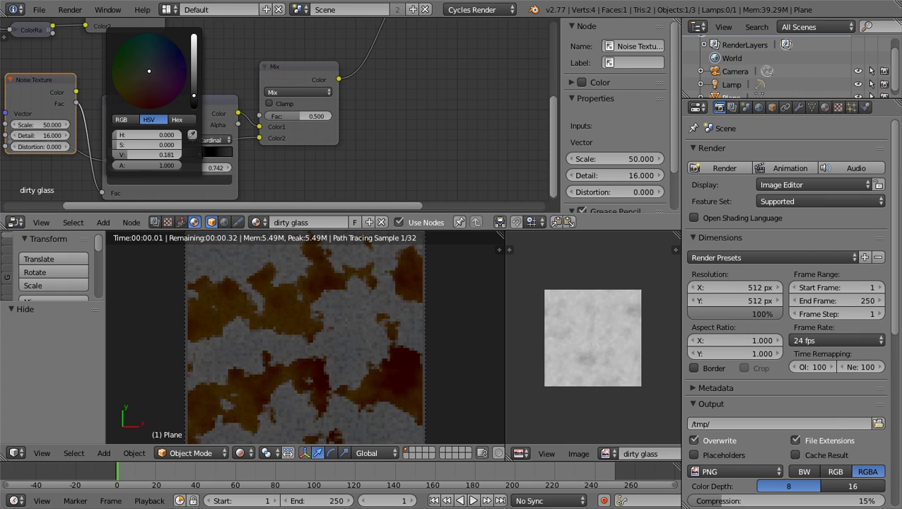
pyautogui.moveTo(194, 90); pyautogui.dragTo(194, 82)
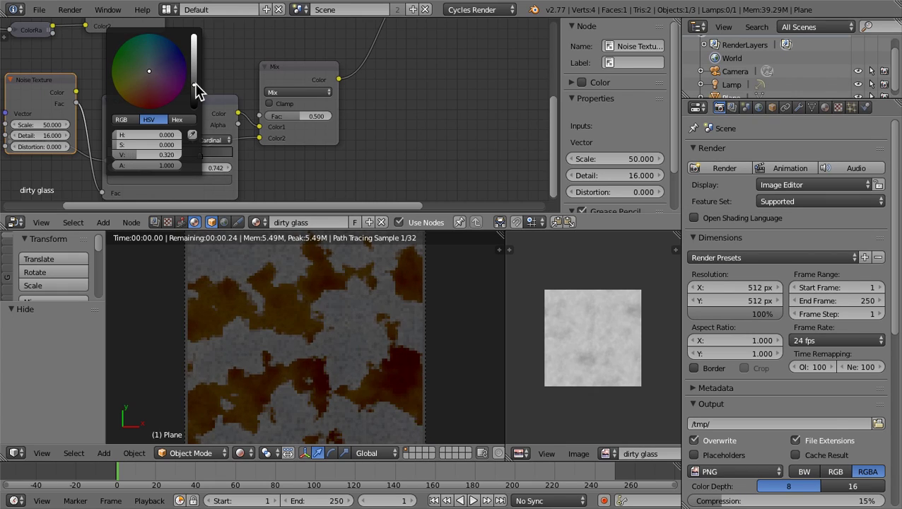
# Step: Change the Mix node's blend type to Add
pyautogui.click(287, 92)
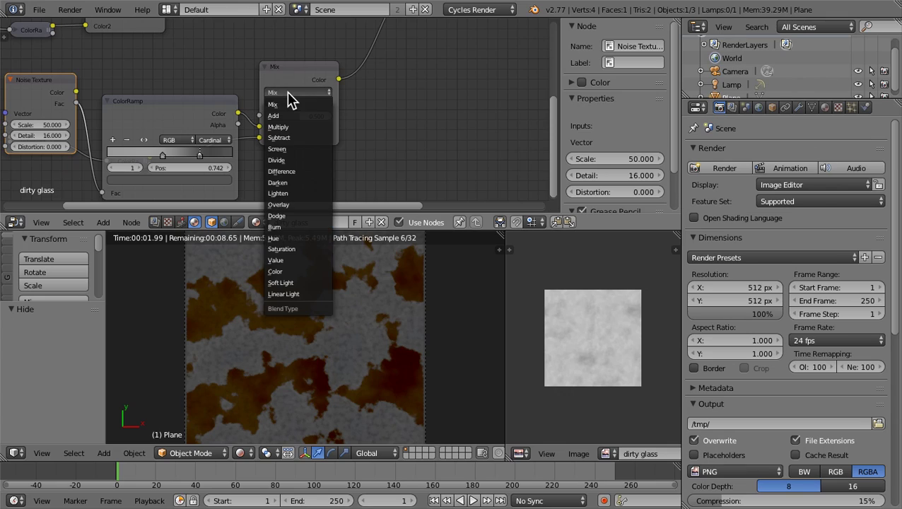
pyautogui.click(294, 112)
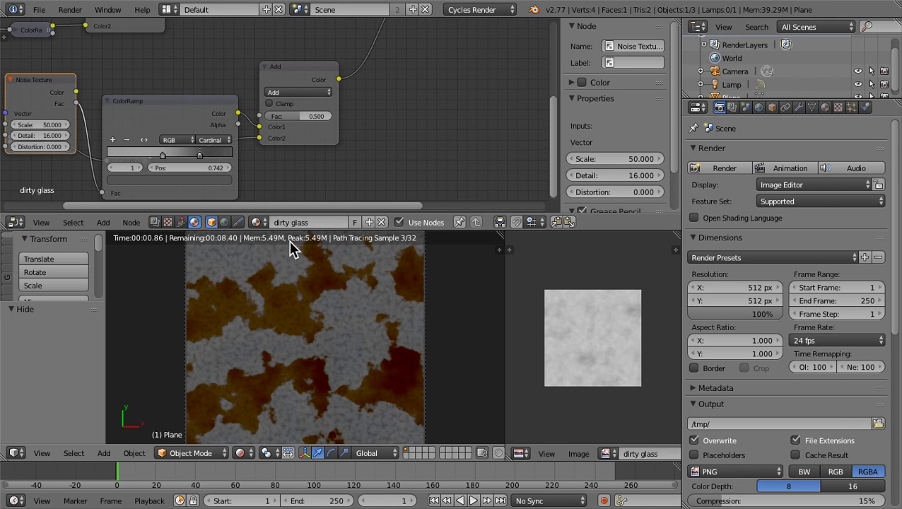
# Step: Change the Overlay node before the Diffuse BSDF to the Dodge blend type and set its factor to 0.5
pyautogui.moveTo(350, 135); pyautogui.dragTo(251, 245, button='middle')
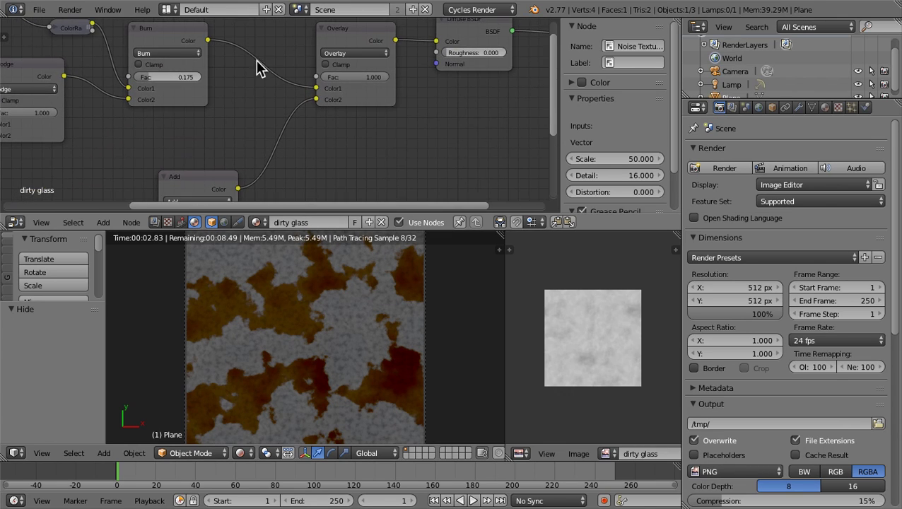
pyautogui.scroll(1, 266, 70)
pyautogui.moveTo(320, 85); pyautogui.dragTo(319, 96)
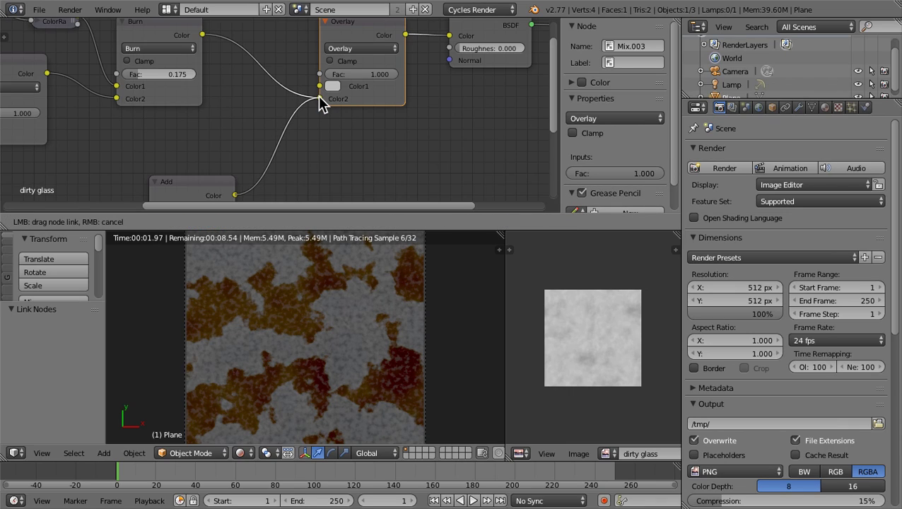
pyautogui.click(342, 48)
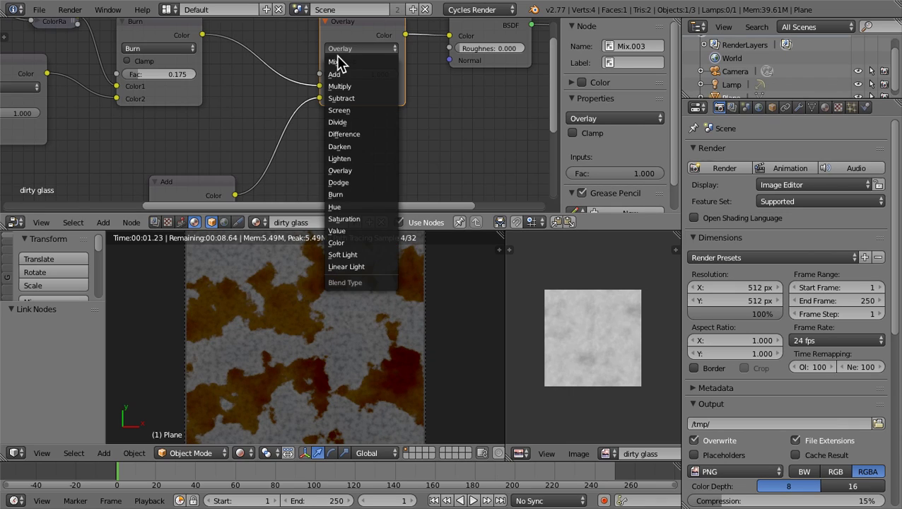
pyautogui.click(345, 183)
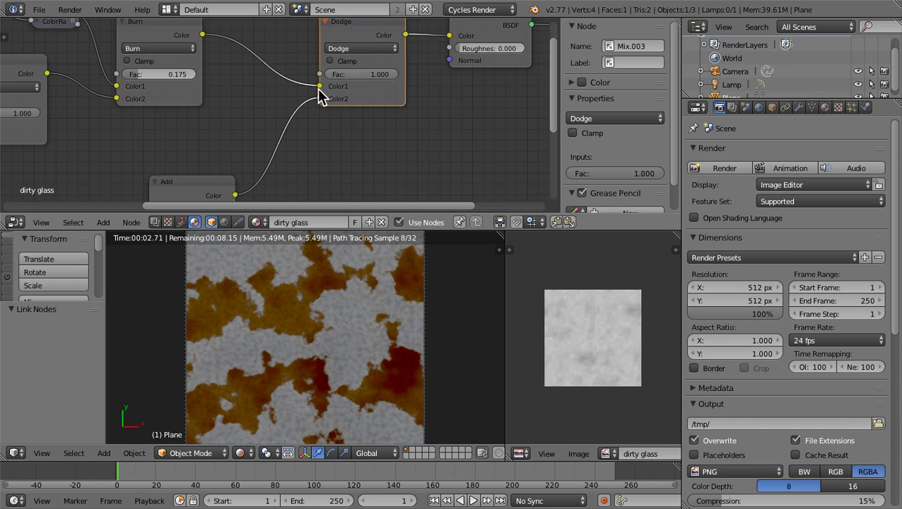
pyautogui.moveTo(317, 89); pyautogui.dragTo(318, 97)
pyautogui.click(359, 74)
pyautogui.write('0.5')
pyautogui.press('Return')
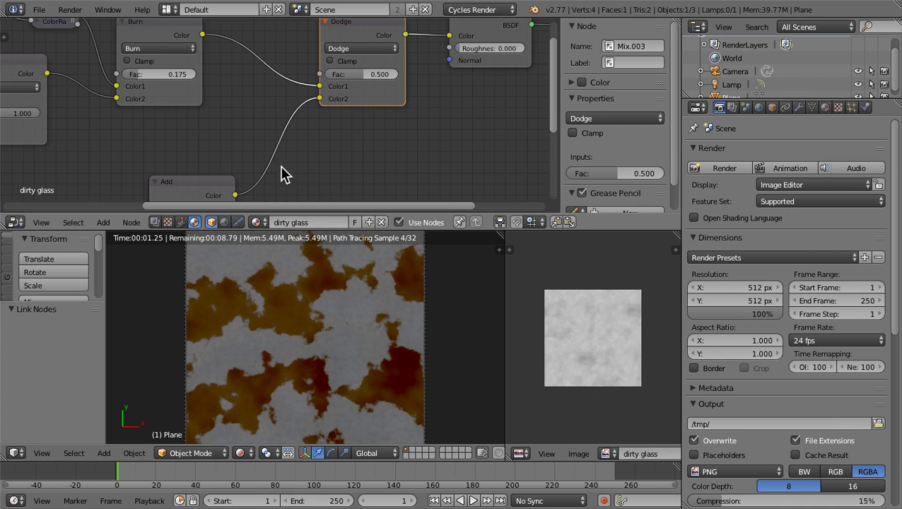
pyautogui.moveTo(275, 159); pyautogui.dragTo(362, 85, button='middle')
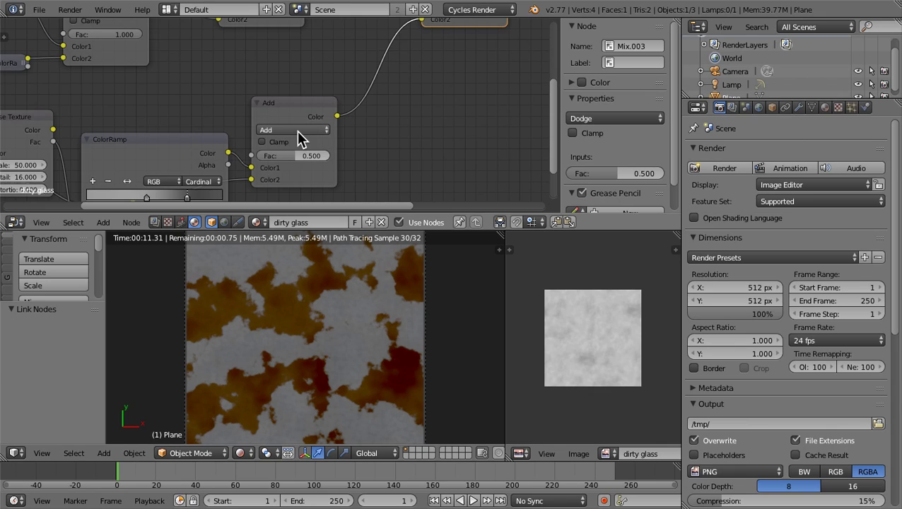
# Step: Set the Add node's factor to 1 and swap the links going into its Color1 and Color2 inputs
pyautogui.click(297, 154)
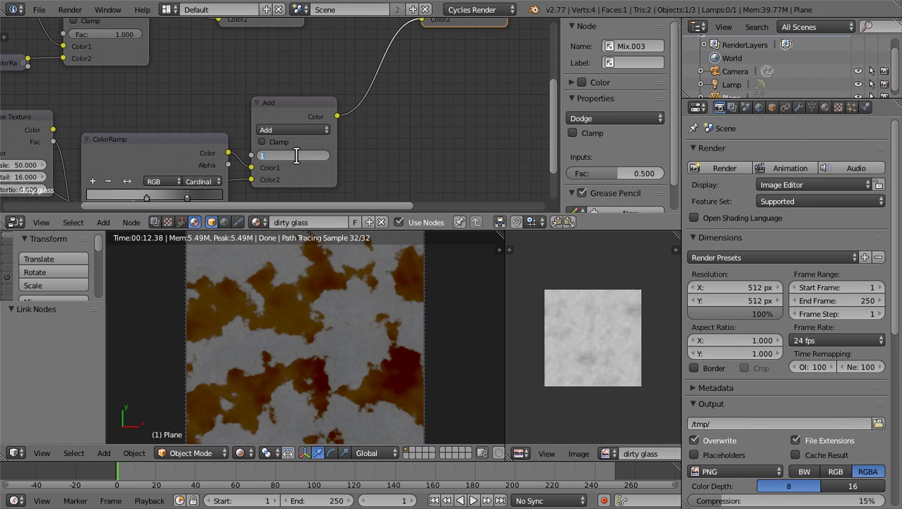
pyautogui.write('1')
pyautogui.press('Return')
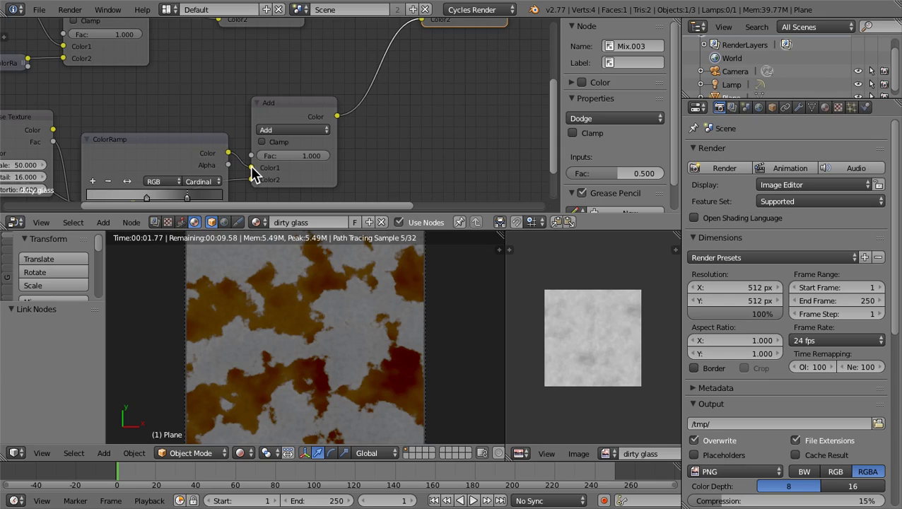
pyautogui.moveTo(249, 180); pyautogui.dragTo(250, 165)
# Step: Move the stops of the ColorRamp feeding the Add node close together, with stop 1 at position 0.431
pyautogui.moveTo(251, 135); pyautogui.dragTo(289, 104, button='middle')
pyautogui.click(164, 151)
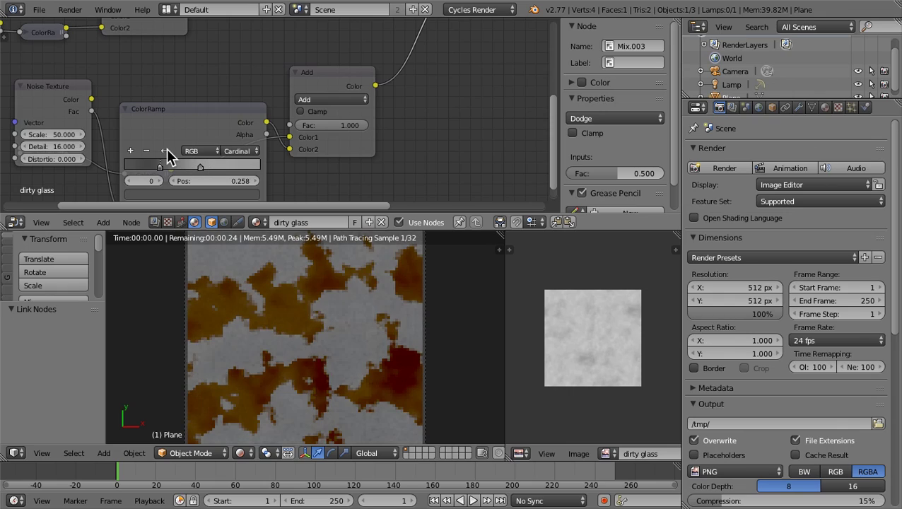
pyautogui.click(166, 150)
pyautogui.moveTo(186, 166); pyautogui.dragTo(165, 175)
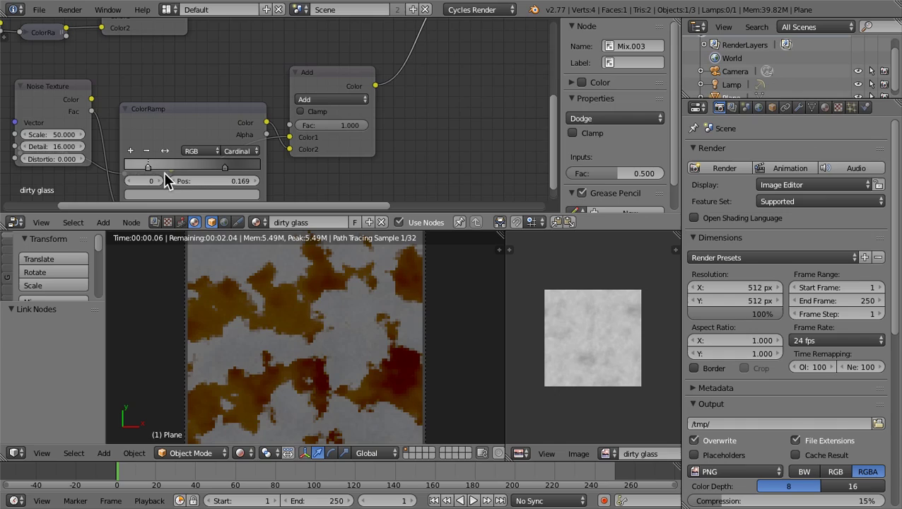
pyautogui.click(223, 168)
pyautogui.moveTo(222, 168); pyautogui.dragTo(183, 167)
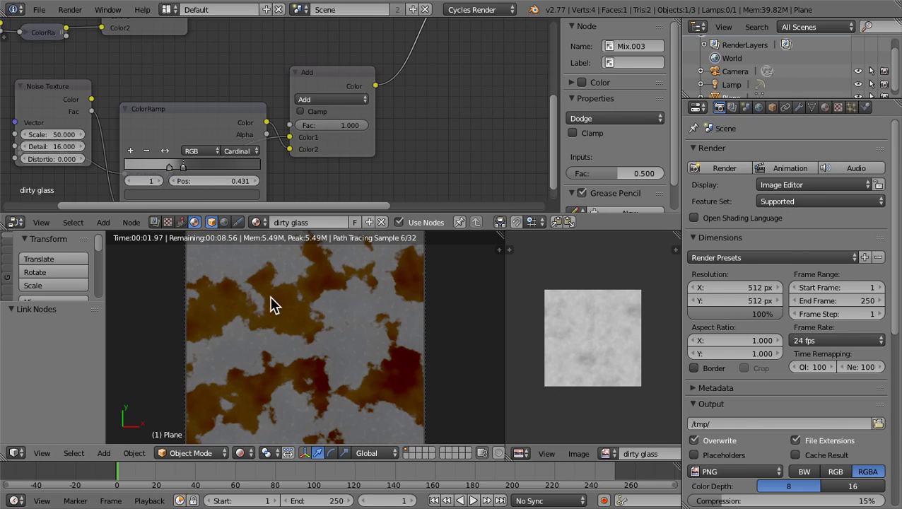
# Step: Switch that ColorRamp's interpolation to Ease and move stop 1 to position 0.685
pyautogui.click(247, 150)
pyautogui.click(242, 137)
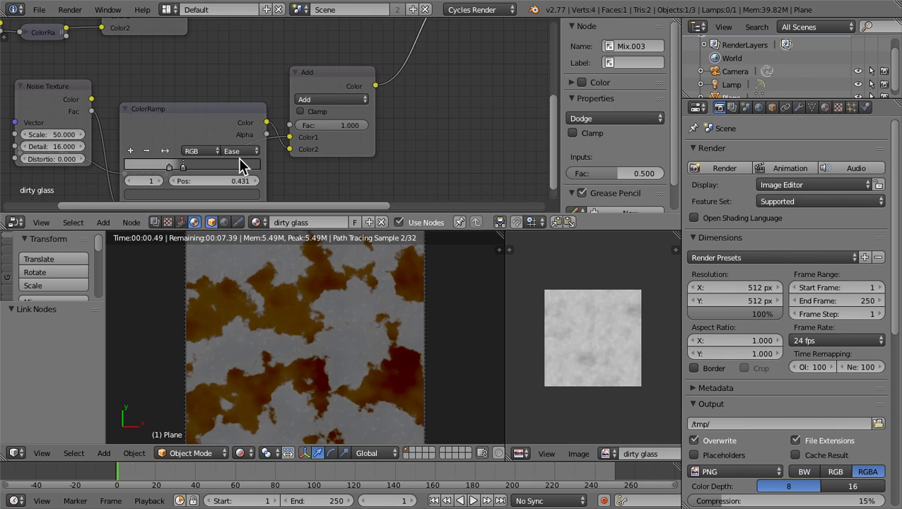
pyautogui.moveTo(191, 165); pyautogui.dragTo(217, 167)
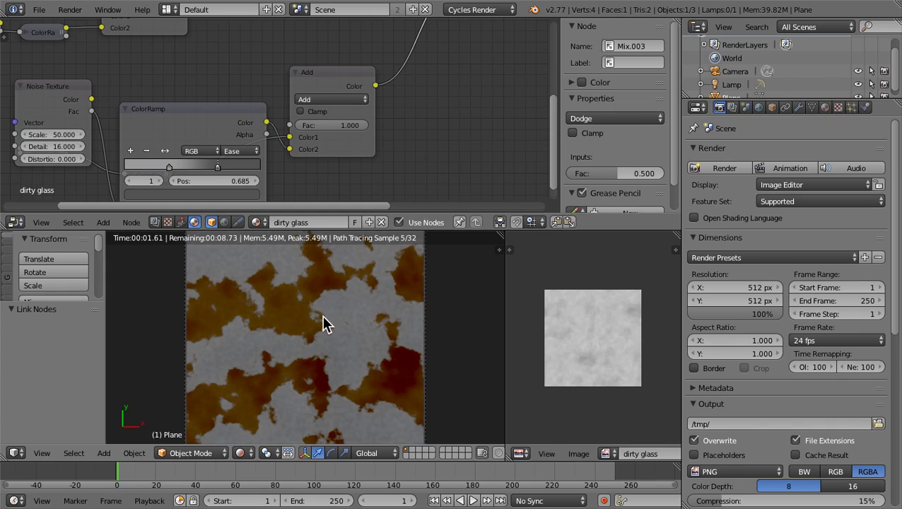
pyautogui.scroll(-1, 322, 315)
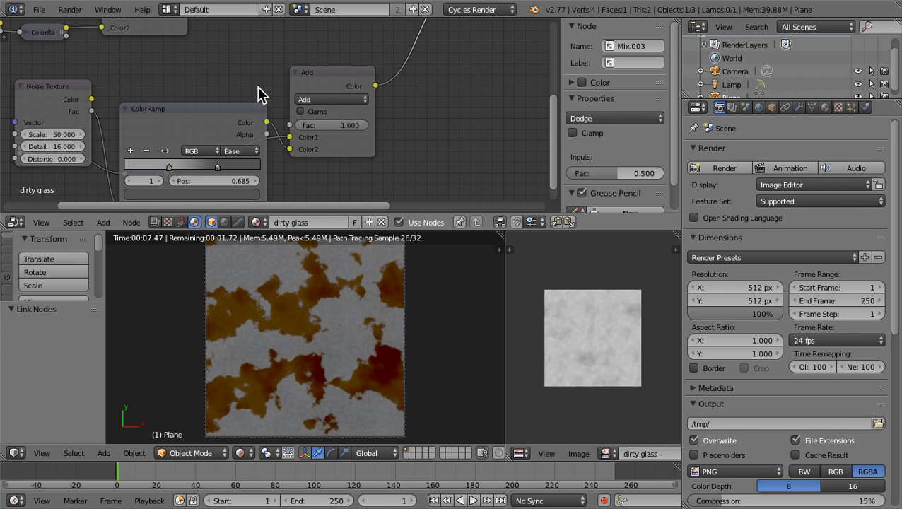
# Step: Expand the collapsed Noise Texture behind the Burn node's upper input and try scales of 2, 3 and 3.5
pyautogui.moveTo(250, 84); pyautogui.dragTo(125, 57, button='middle')
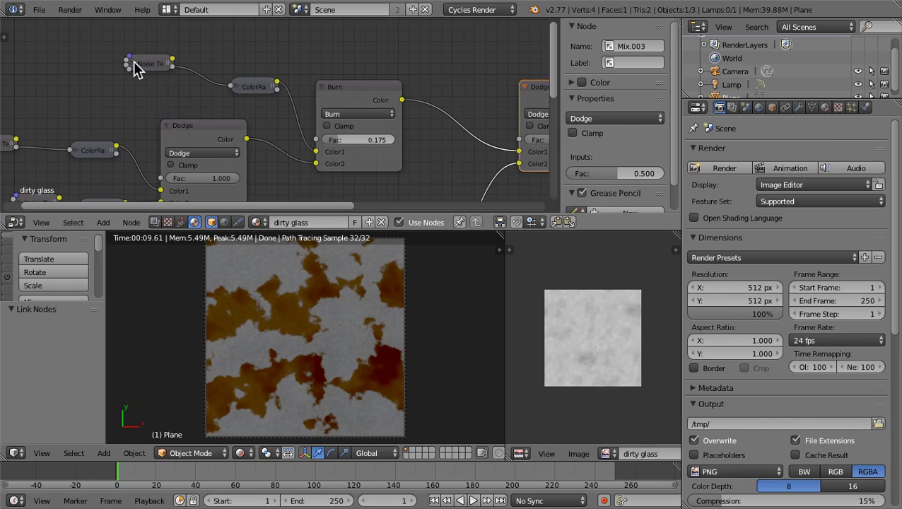
pyautogui.click(138, 67)
pyautogui.press('h')
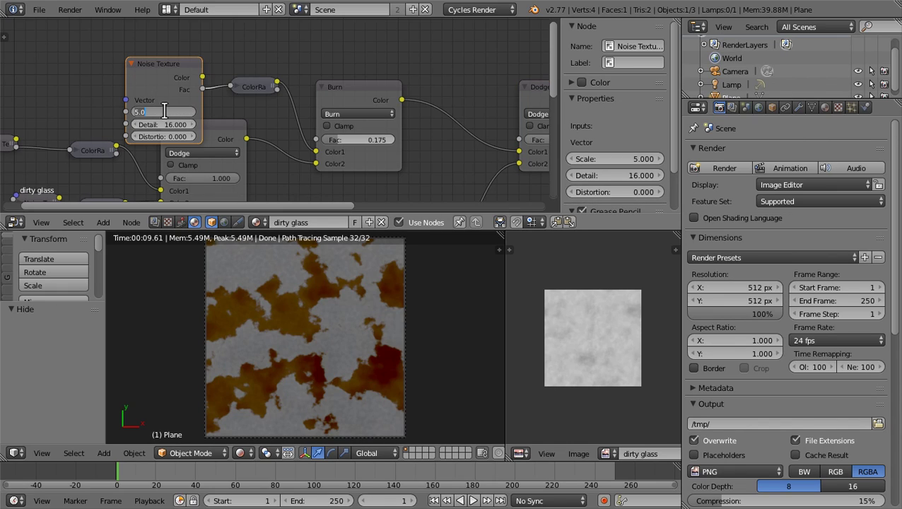
pyautogui.click(164, 111)
pyautogui.write('2')
pyautogui.press('Return')
pyautogui.click(166, 111)
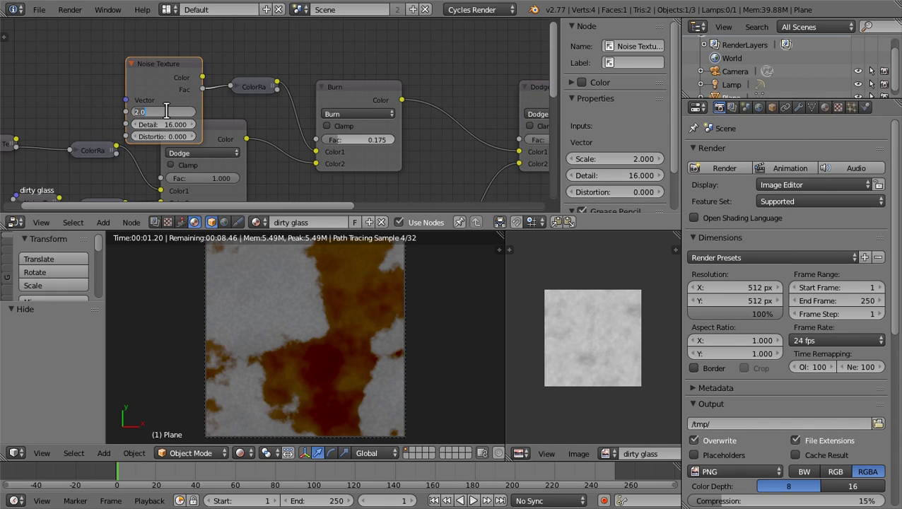
pyautogui.write('3')
pyautogui.press('Return')
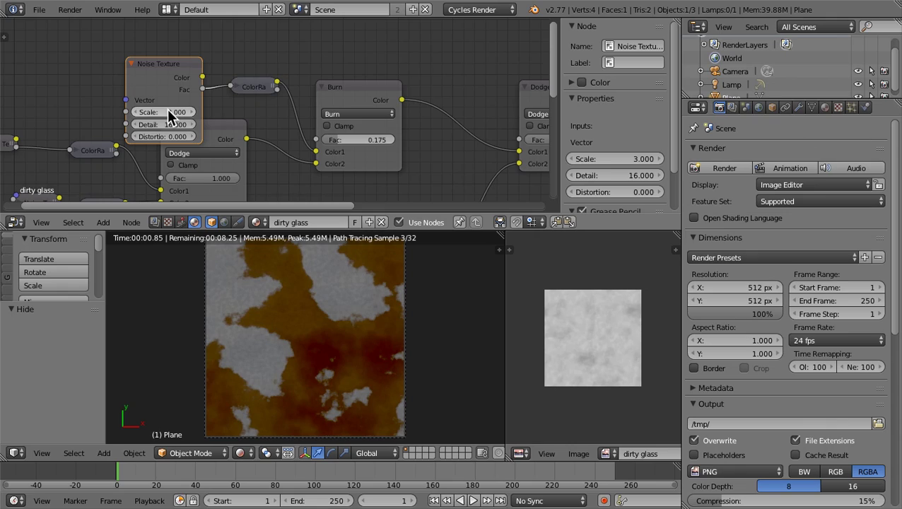
pyautogui.click(176, 112)
pyautogui.write('3.5')
pyautogui.press('Return')
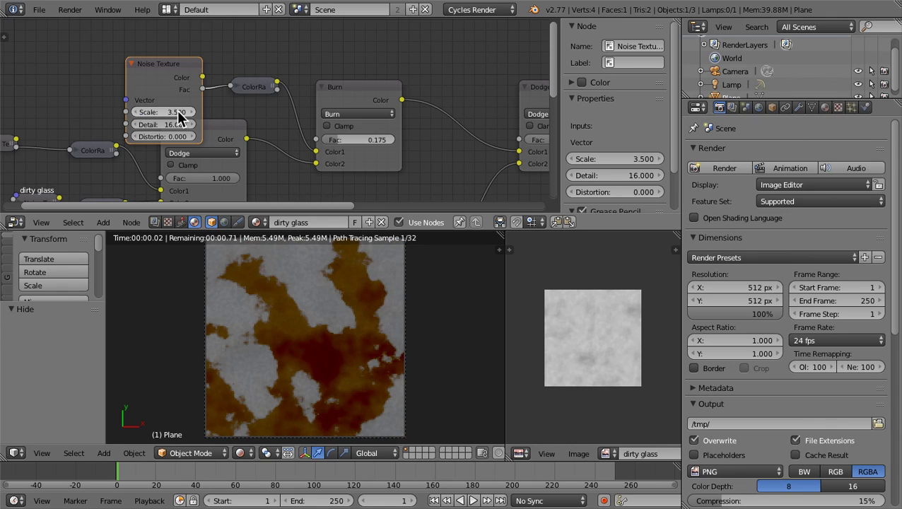
# Step: Try a scale of 4.5 on the expanded Noise Texture and settle on 3.2
pyautogui.click(177, 112)
pyautogui.write('4.5')
pyautogui.press('Return')
pyautogui.click(177, 113)
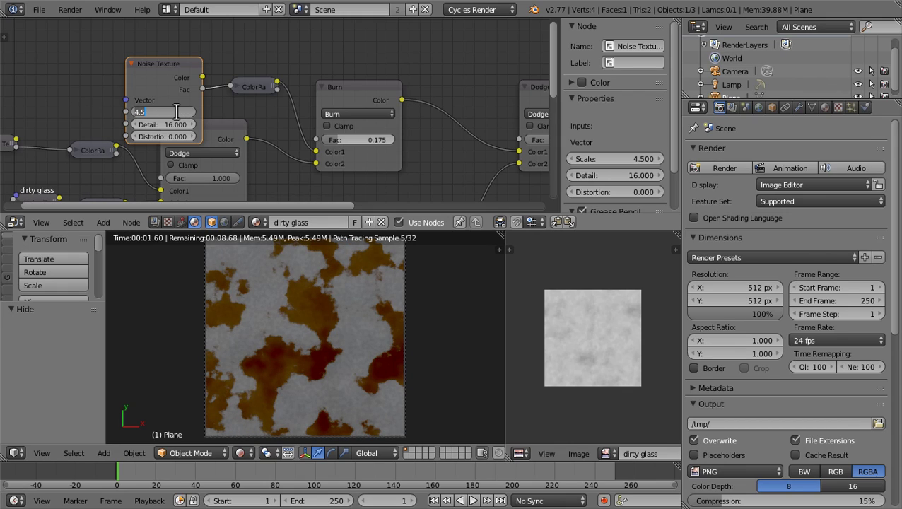
pyautogui.write('3.2')
pyautogui.press('Return')
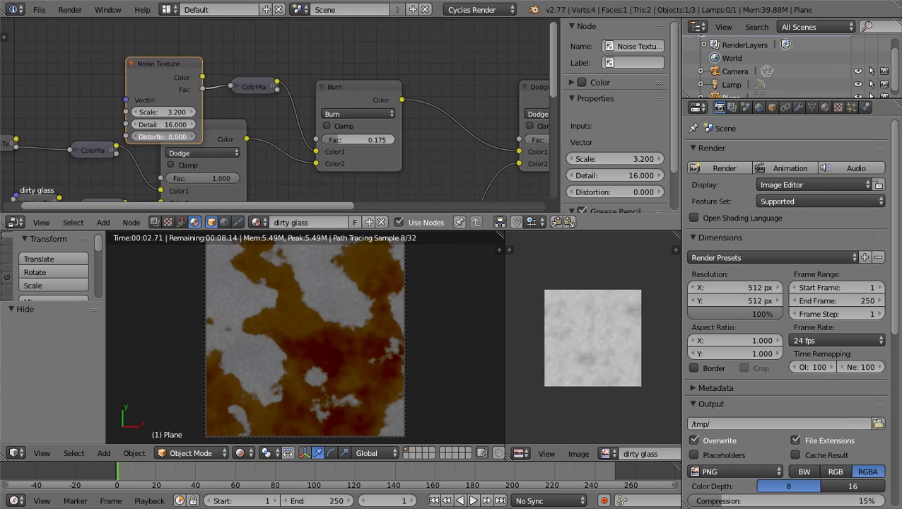
# Step: Try raising the Noise Texture's distortion past 0.7 and lowering it back to 0.2
pyautogui.click(190, 135)
pyautogui.click(190, 135)
pyautogui.click(190, 135)
pyautogui.click(189, 135)
pyautogui.click(190, 135)
pyautogui.click(189, 135)
pyautogui.click(189, 135)
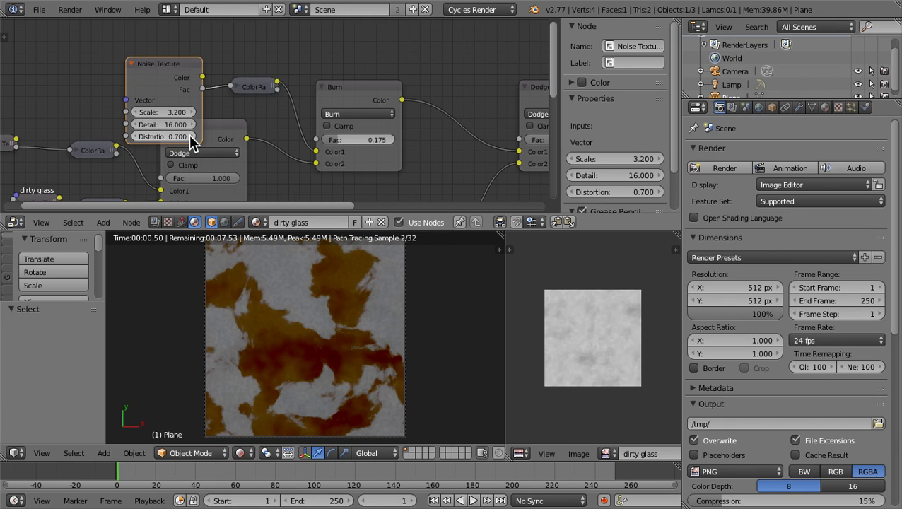
pyautogui.click(190, 135)
pyautogui.click(189, 135)
pyautogui.click(135, 135)
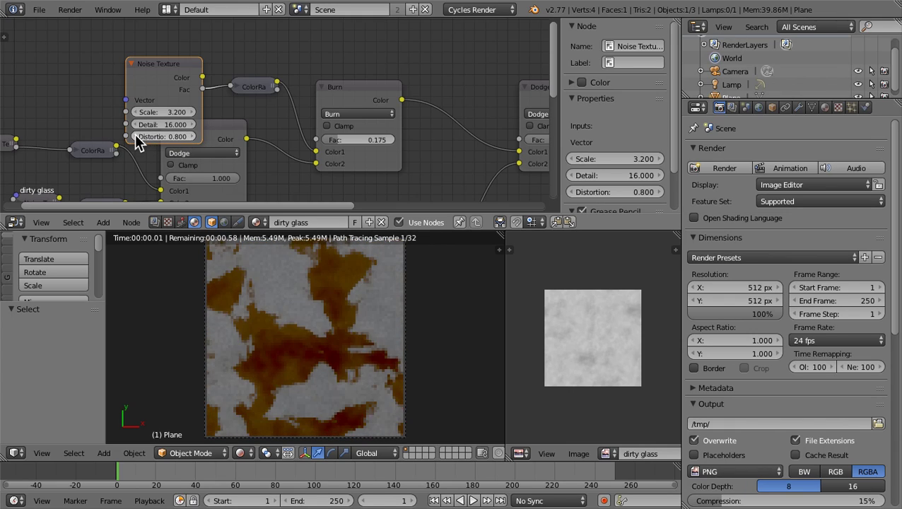
pyautogui.click(135, 135)
pyautogui.click(135, 135)
pyautogui.click(135, 135)
pyautogui.click(135, 135)
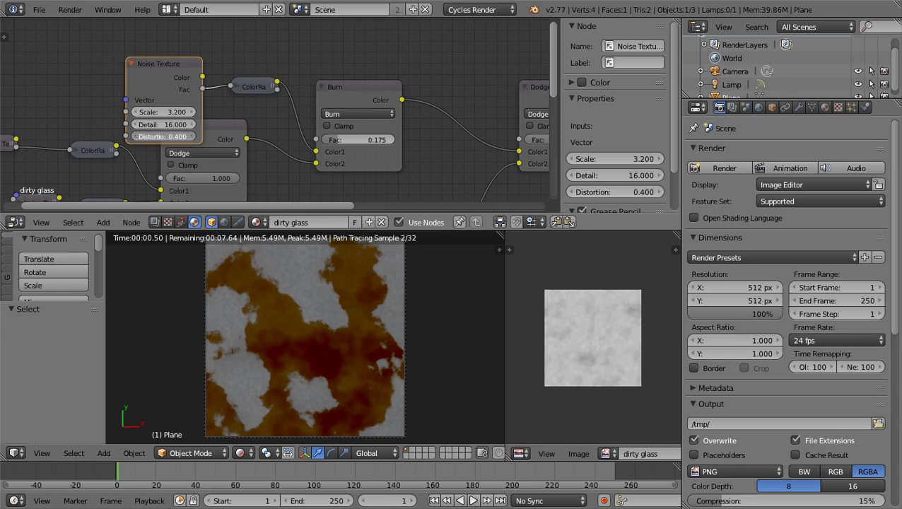
pyautogui.click(135, 136)
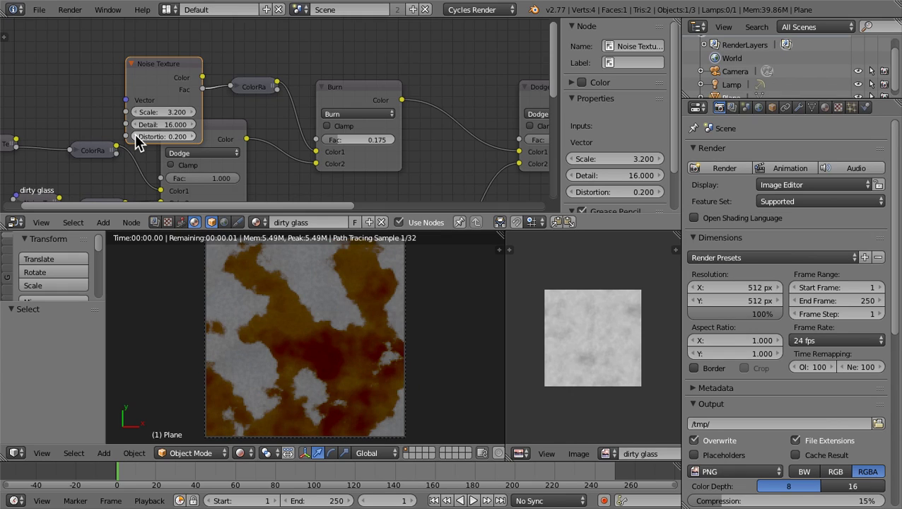
# Step: Set the Noise Texture's distortion to 0.5 and move the node clear of the Dodge node
pyautogui.click(191, 137)
pyautogui.click(191, 137)
pyautogui.click(191, 136)
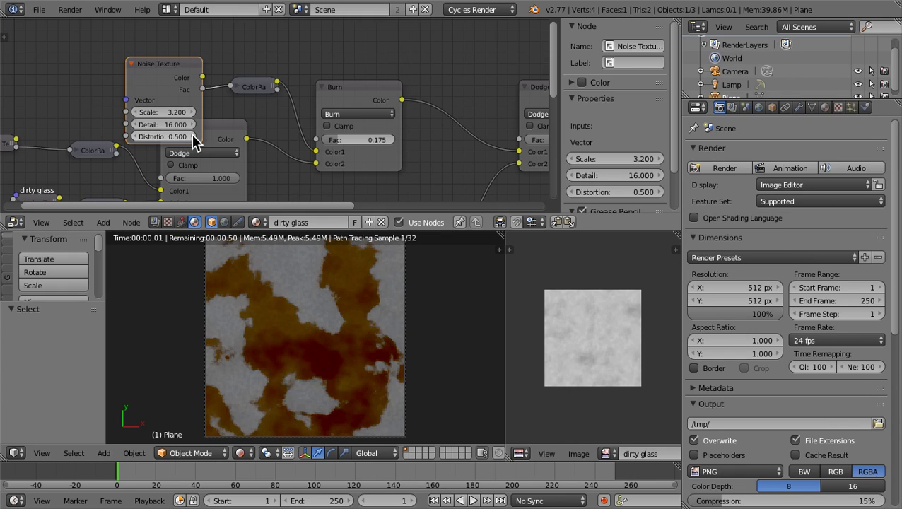
pyautogui.moveTo(160, 73)
pyautogui.mouseDown()
pyautogui.moveTo(185, 95)
pyautogui.moveTo(121, 44)
pyautogui.mouseUp()
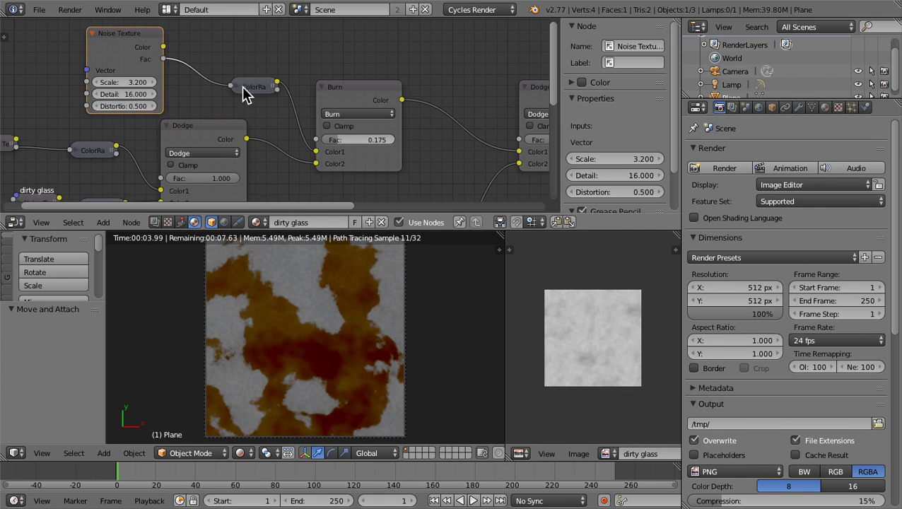
# Step: Expand the orange ColorRamp feeding the Burn node and move its stop 0 to position 0.532
pyautogui.moveTo(282, 141); pyautogui.dragTo(365, 113, button='middle')
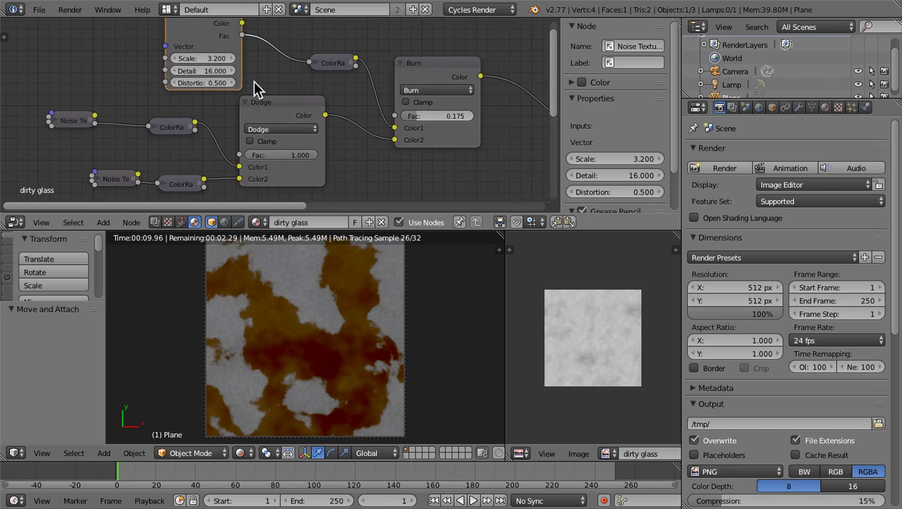
pyautogui.click(170, 85)
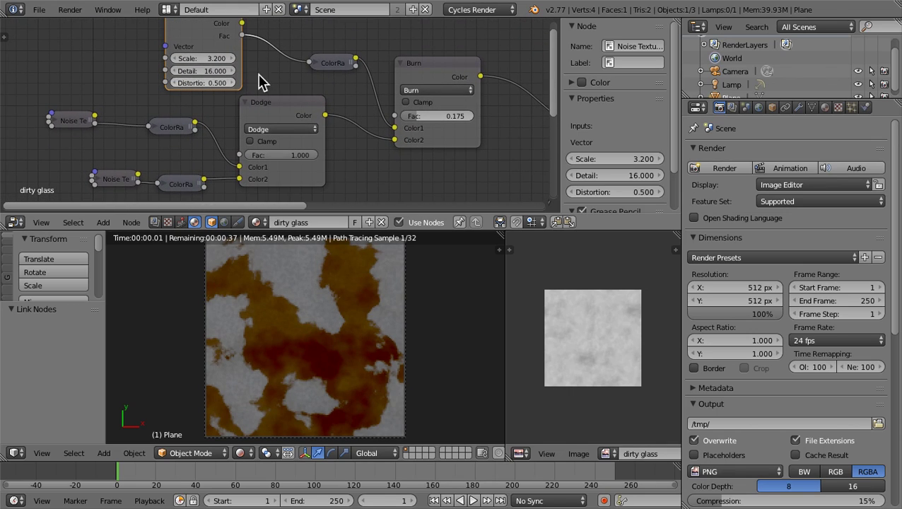
pyautogui.click(312, 63)
pyautogui.click(378, 120)
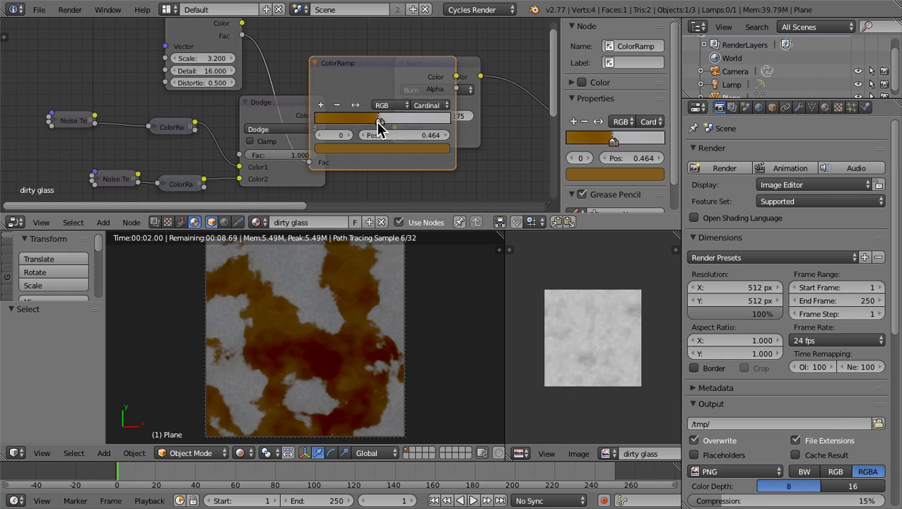
pyautogui.moveTo(375, 121)
pyautogui.mouseDown()
pyautogui.moveTo(406, 120)
pyautogui.moveTo(376, 120)
pyautogui.moveTo(388, 121)
pyautogui.mouseUp()
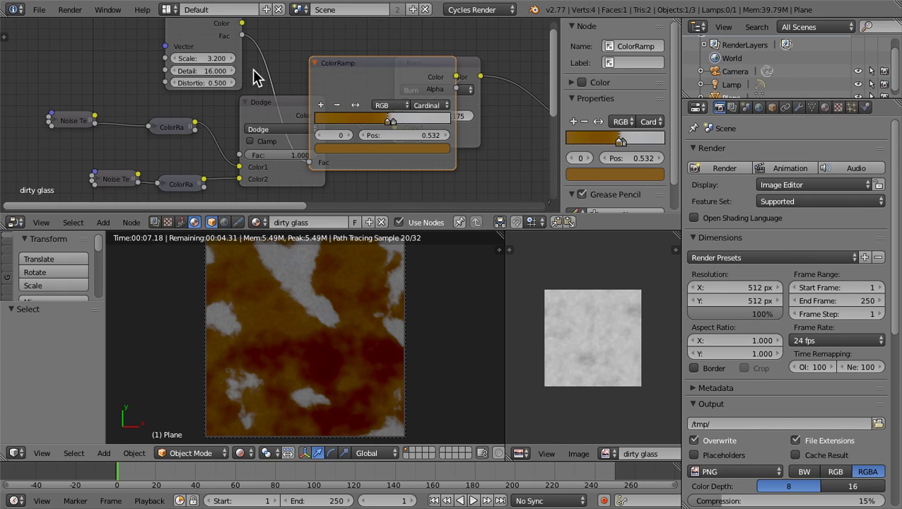
pyautogui.moveTo(111, 4)
pyautogui.click(35, 22)
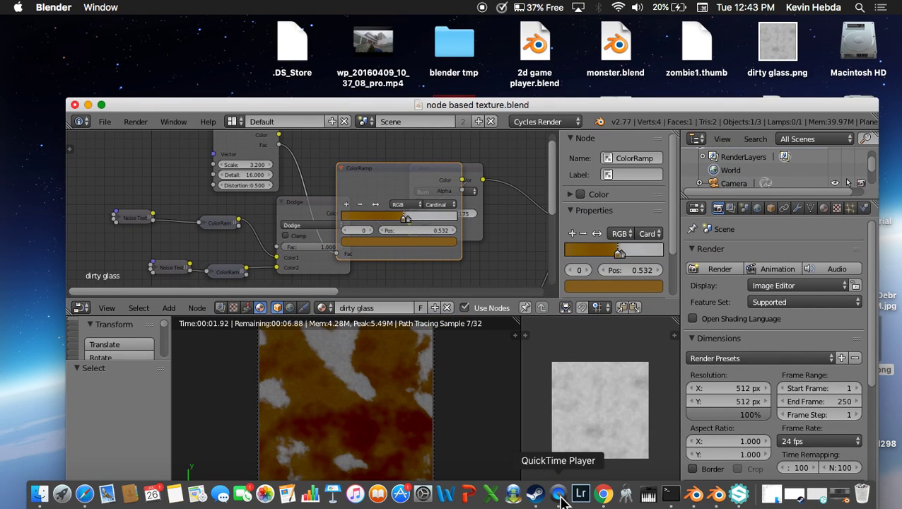
pyautogui.rightClick(559, 498)
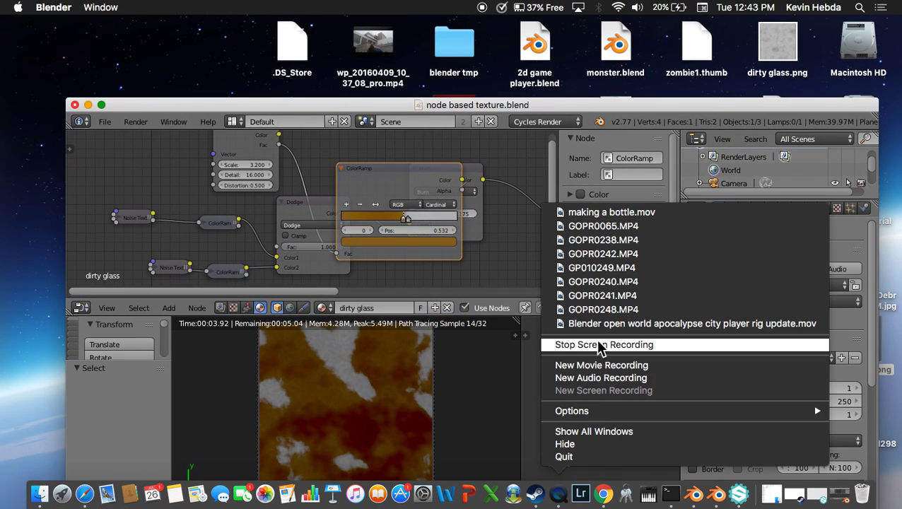